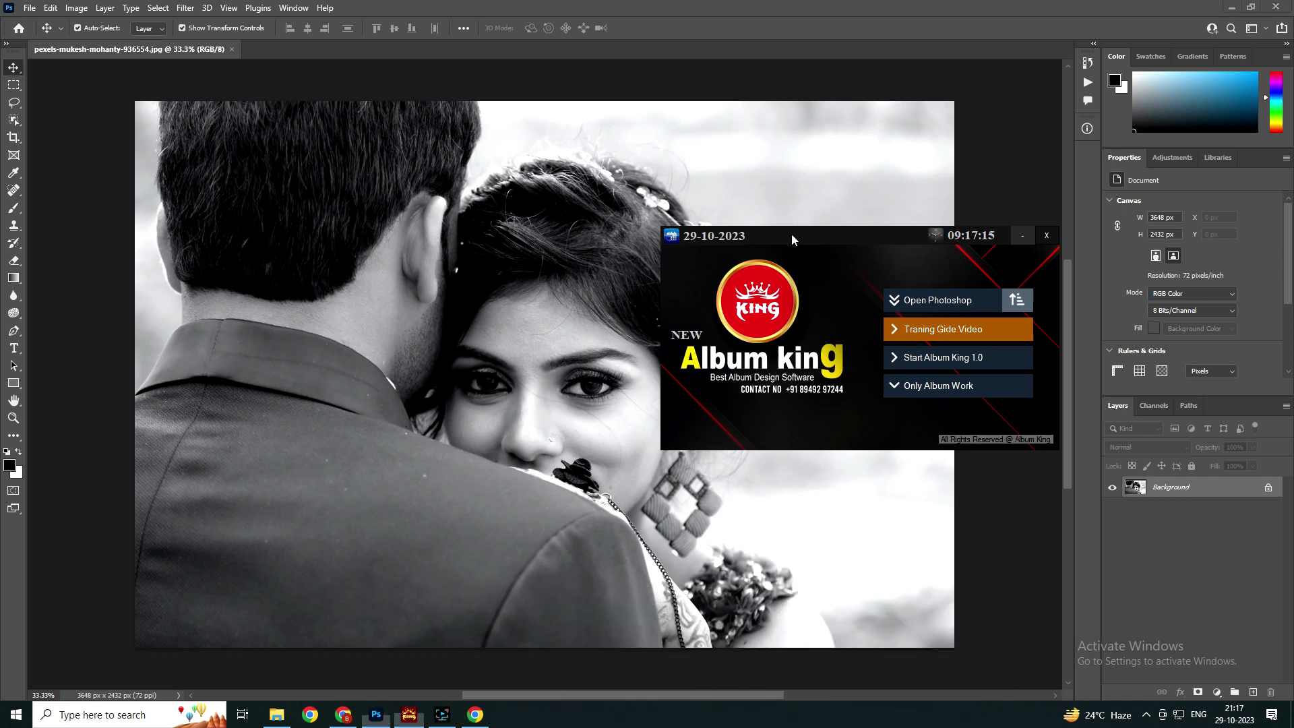
Start Album King 1.0 and place its tool palette beside the open photo, clear of the image
{"action": "left_click_drag", "start_coordinate": [791, 233], "coordinate": [718, 185]}
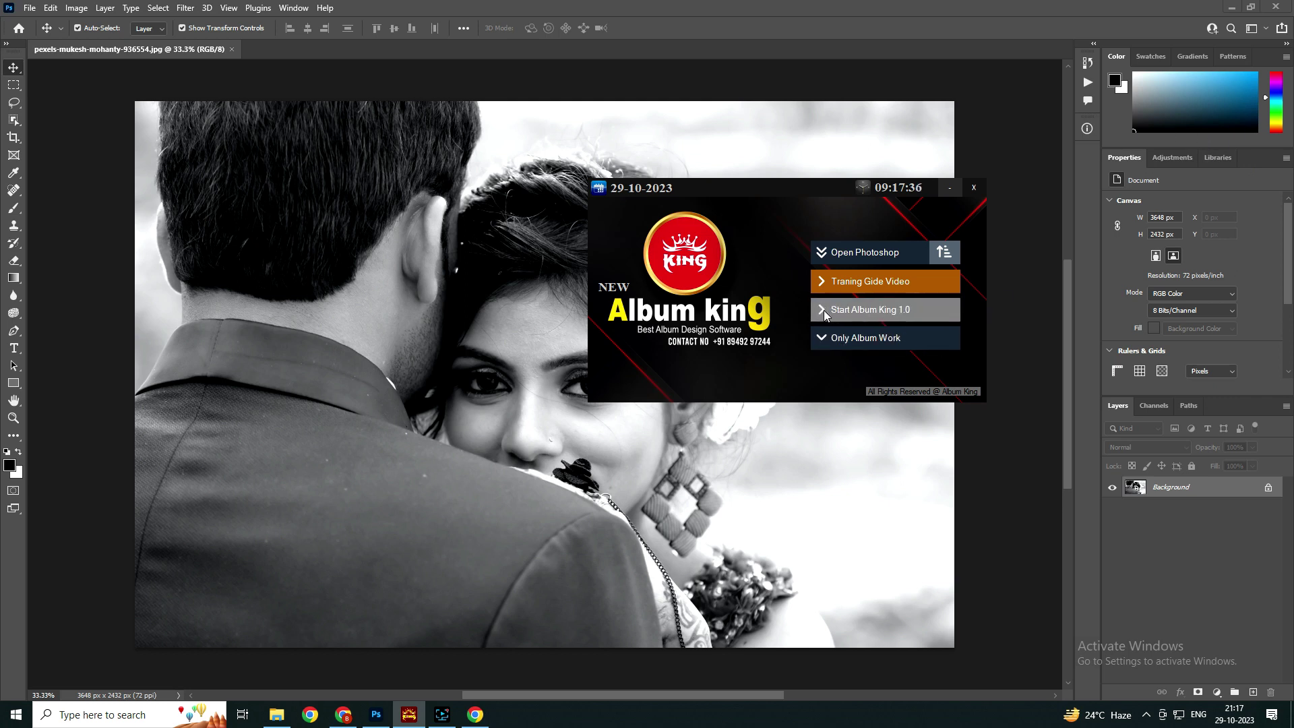
{"action": "left_click", "coordinate": [855, 309]}
{"action": "left_click_drag", "start_coordinate": [653, 155], "coordinate": [1051, 140]}
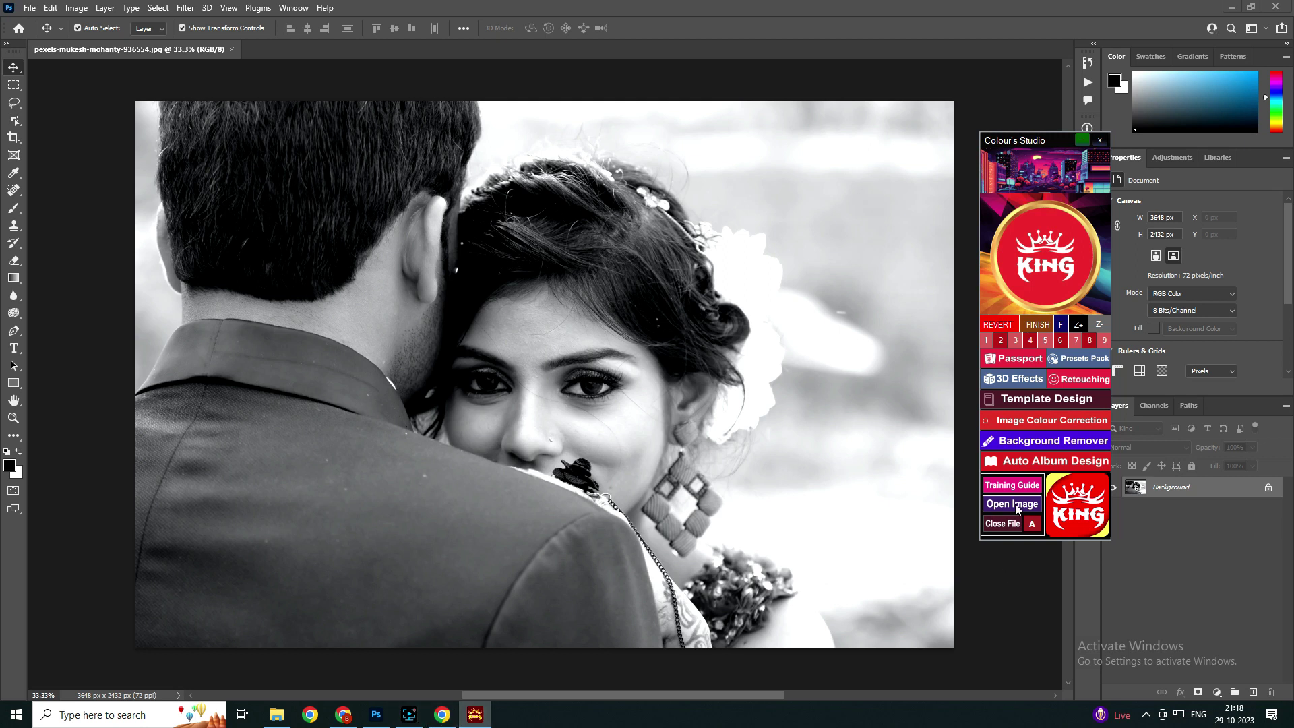
Show the Background Remover tools and load the Eybs6yEVIAIY9w9 portrait image from the Desktop
{"action": "left_click", "coordinate": [1017, 442]}
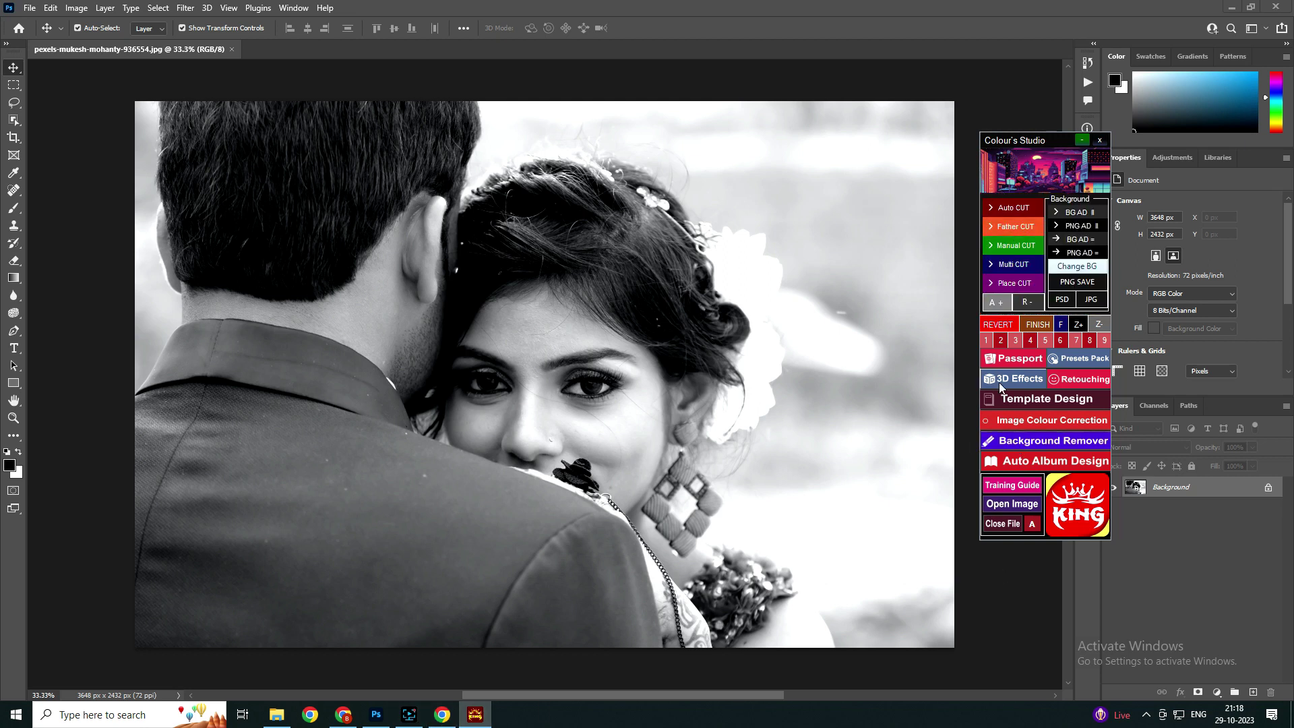
{"action": "left_click", "coordinate": [1016, 504]}
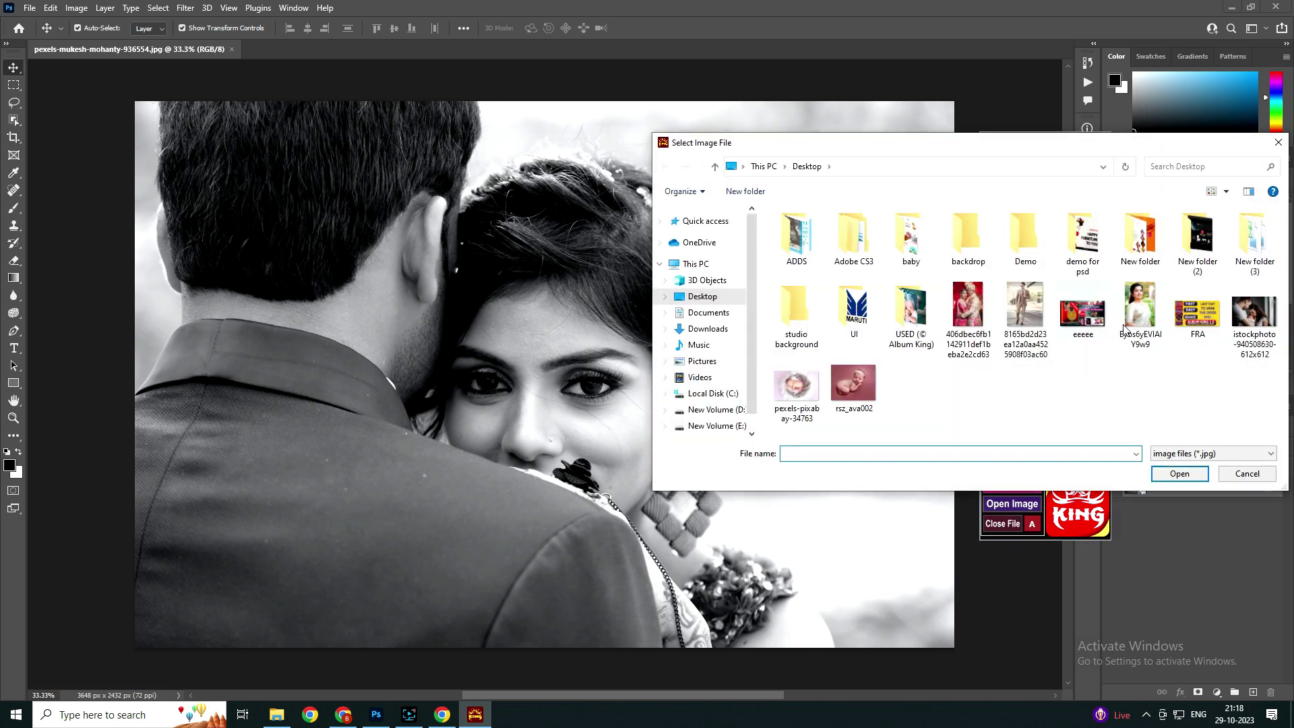
{"action": "left_click", "coordinate": [1139, 311]}
{"action": "left_click", "coordinate": [1172, 475]}
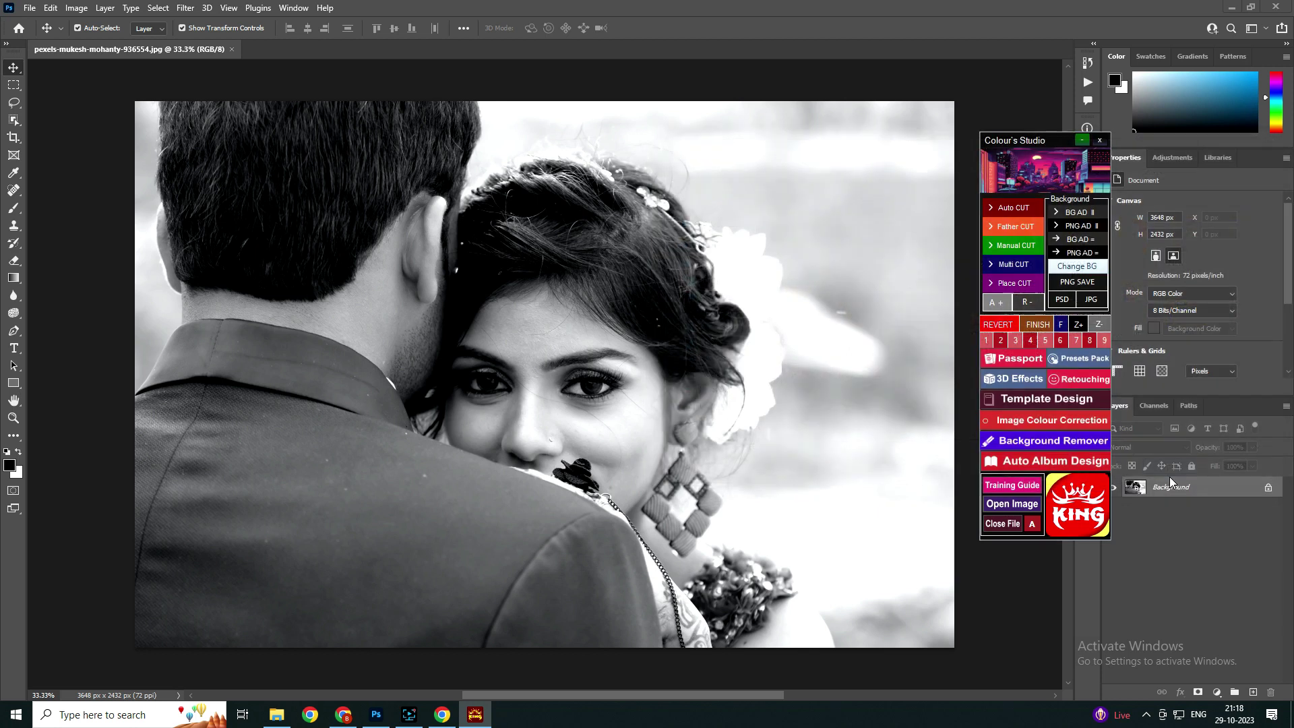
Cut the woman out of her background automatically and paint part of the original back in beside her neck
{"action": "left_click", "coordinate": [1008, 212]}
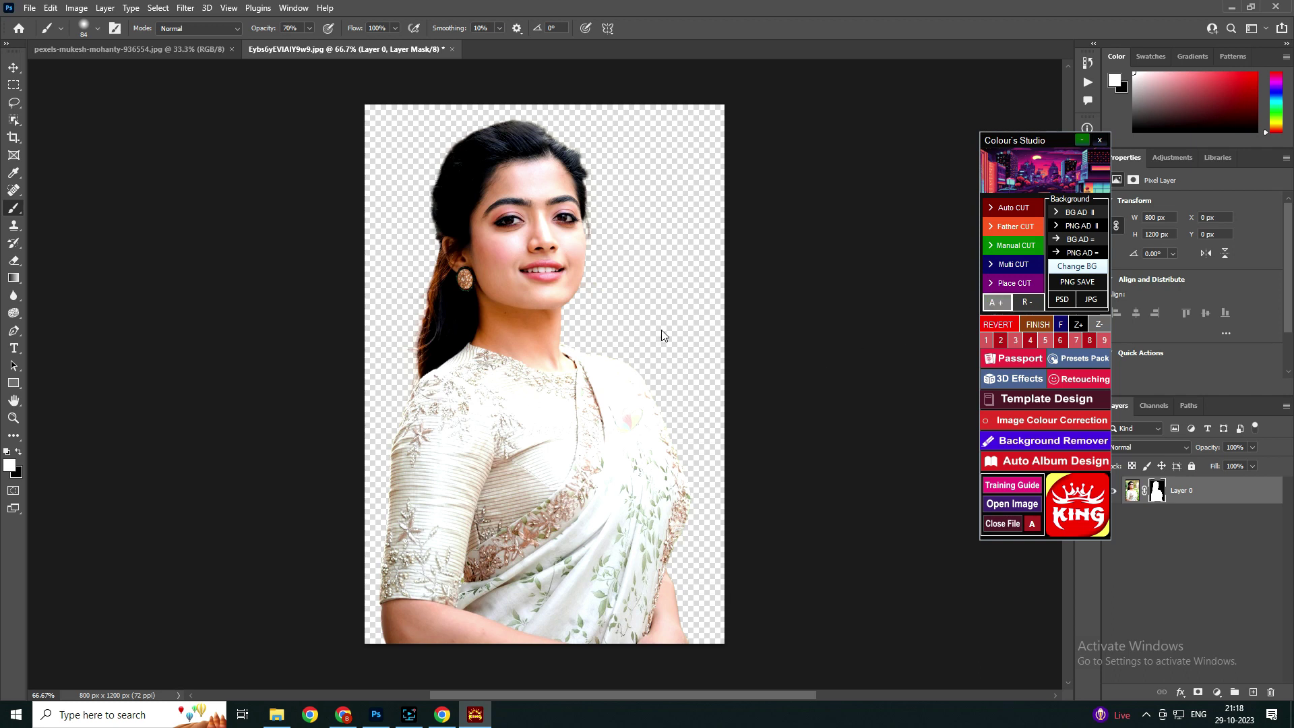
{"action": "mouse_move", "coordinate": [574, 338]}
{"action": "left_mouse_down"}
{"action": "mouse_move", "coordinate": [566, 304]}
{"action": "mouse_move", "coordinate": [599, 337]}
{"action": "mouse_move", "coordinate": [569, 345]}
{"action": "left_mouse_up"}
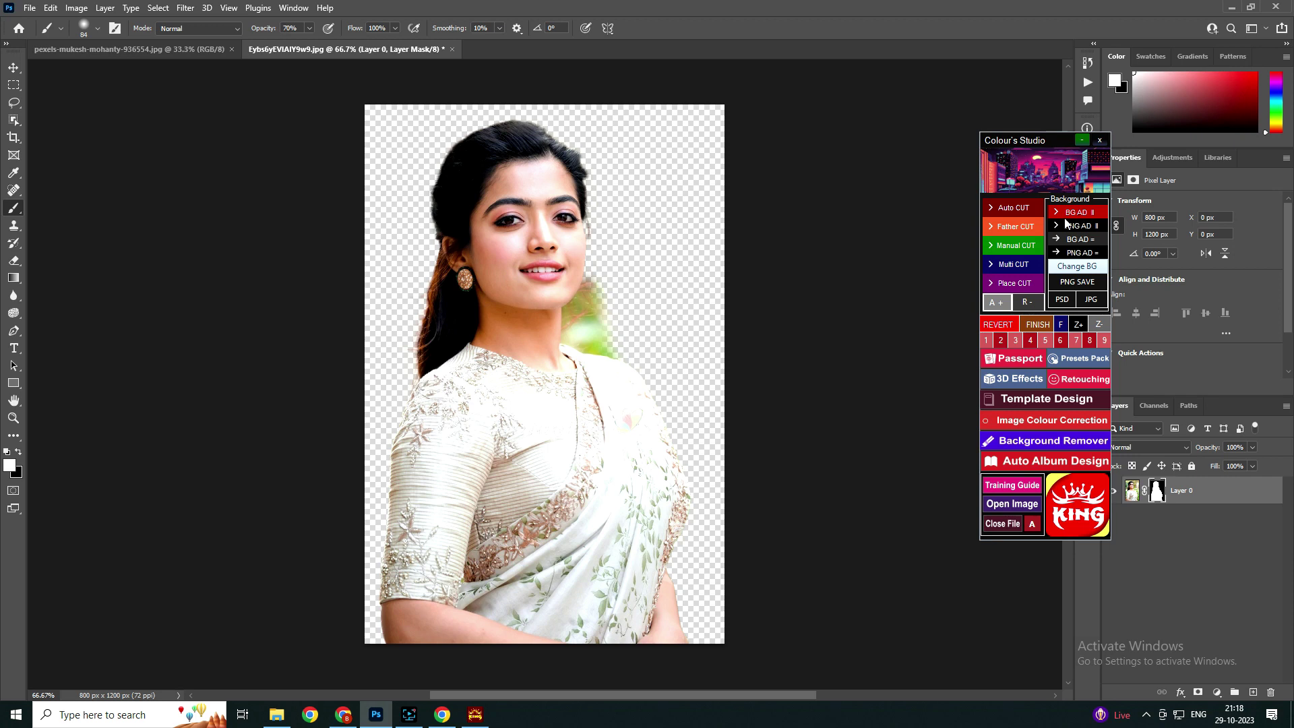
Add a vertical blurred-tree background behind the cutout and the vertical red-flower PNG overlay on top
{"action": "left_click", "coordinate": [1085, 212]}
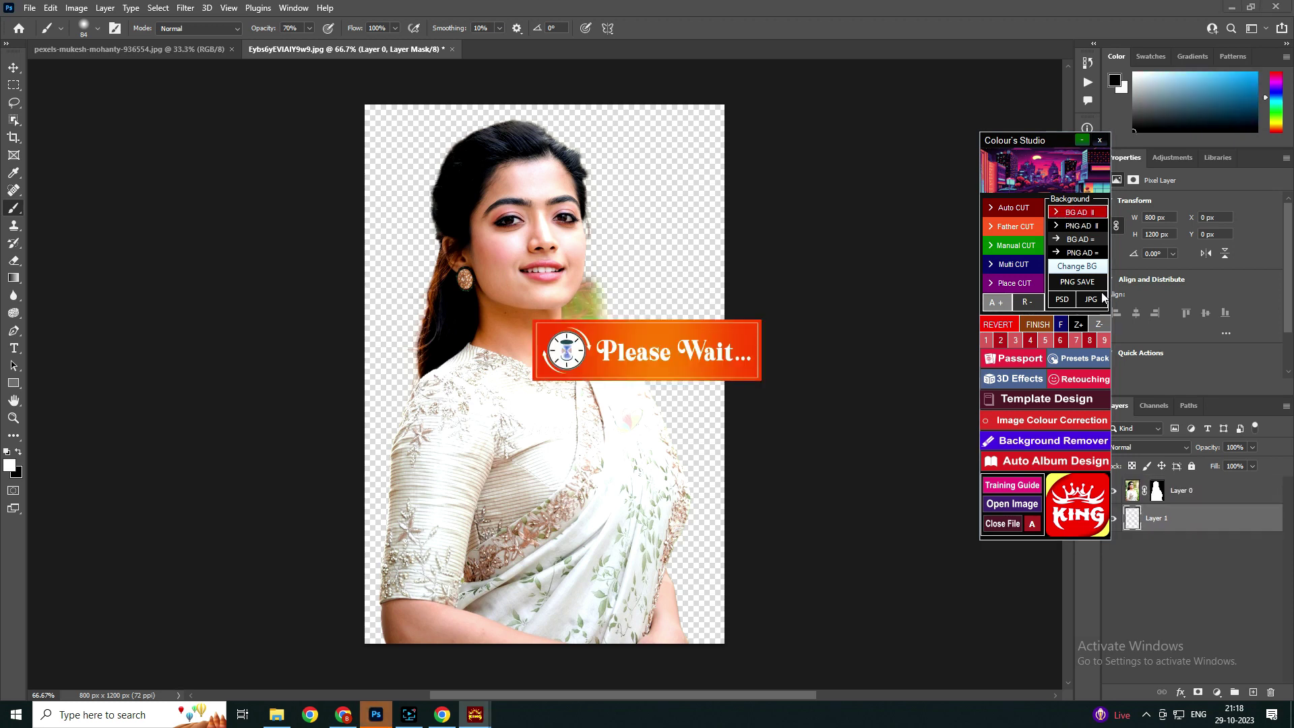
{"action": "left_click", "coordinate": [313, 301]}
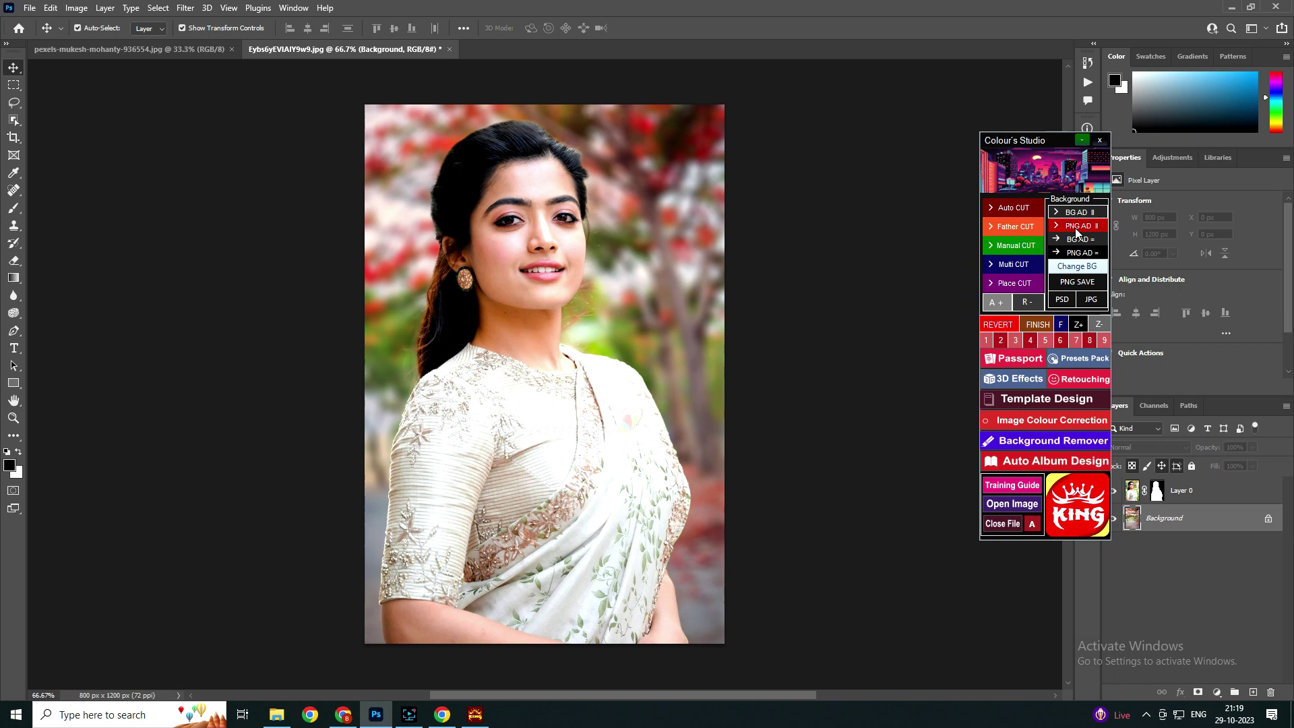
{"action": "left_click", "coordinate": [1076, 229]}
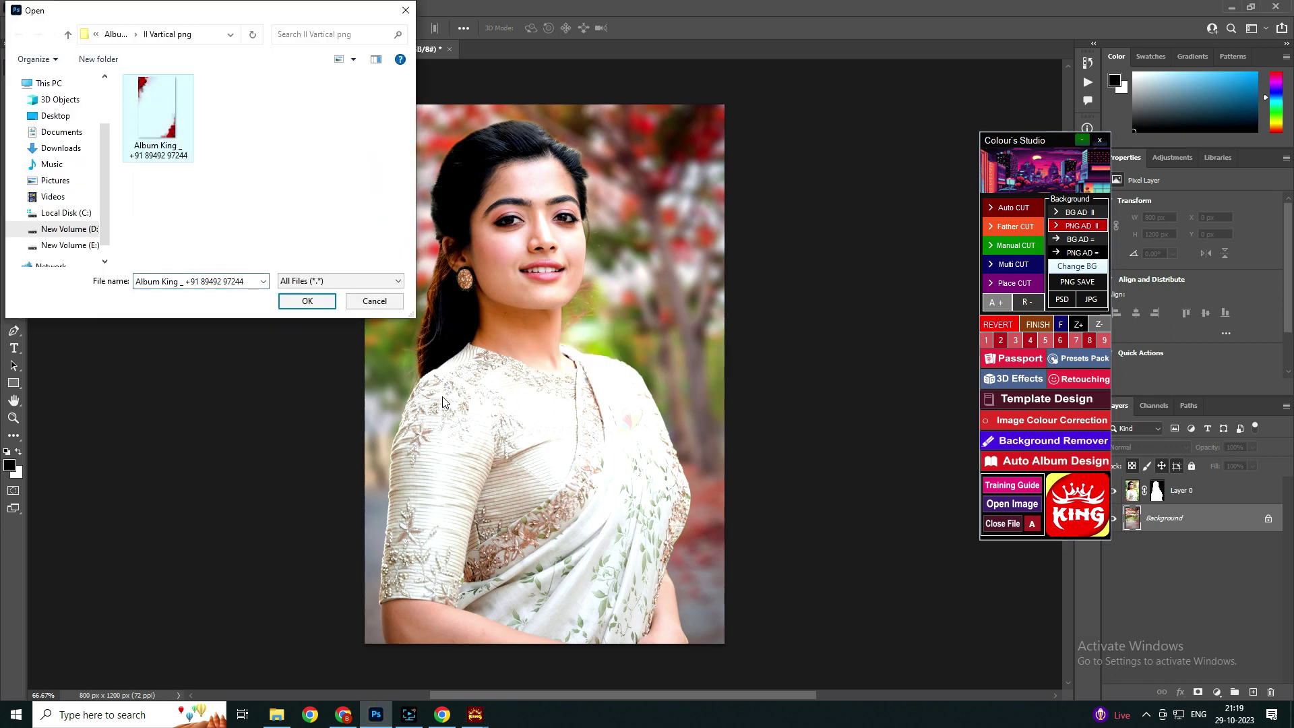
{"action": "left_click", "coordinate": [307, 301]}
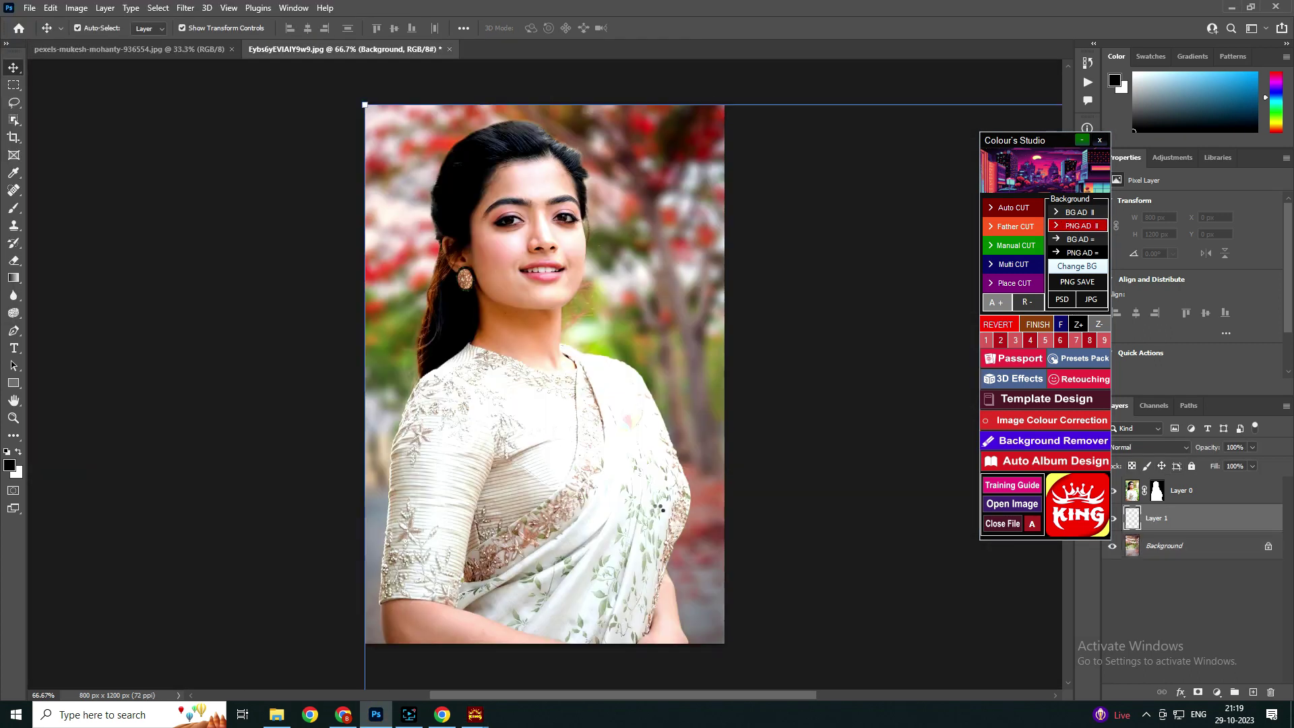
{"action": "left_click", "coordinate": [937, 406]}
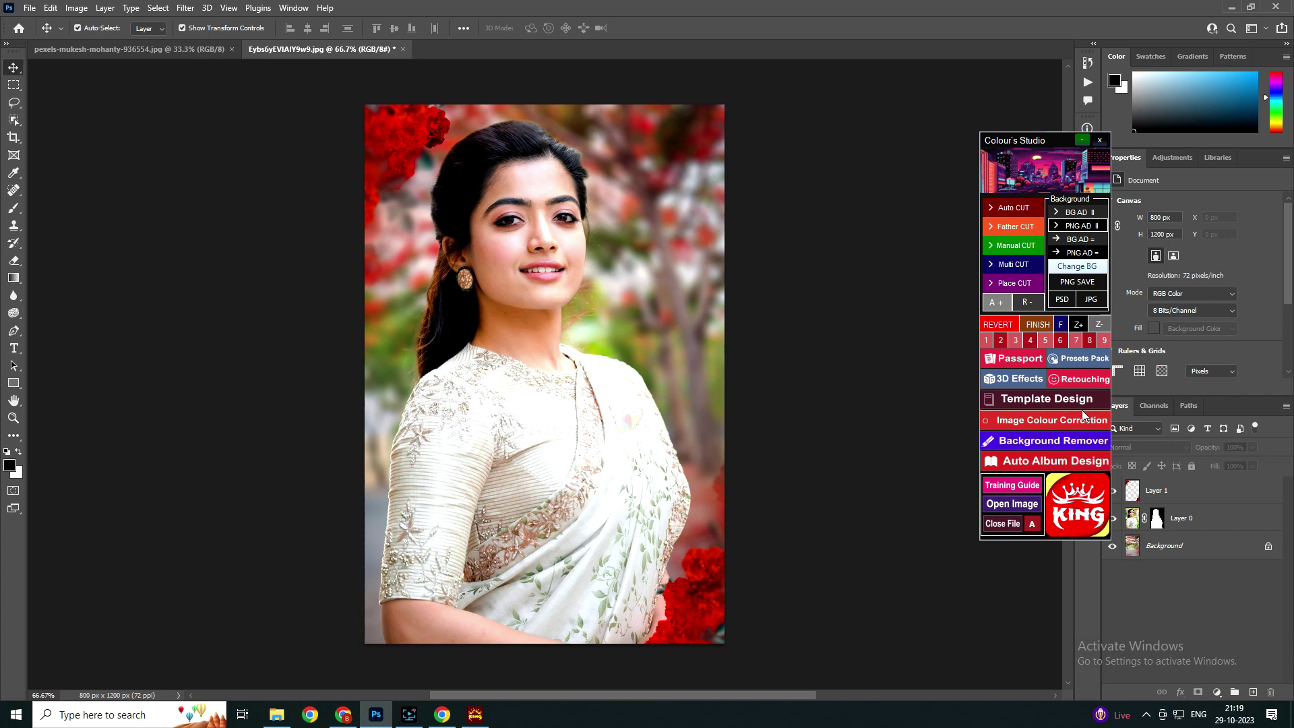
Show the Retouching tools, then replace the open portrait, closed without saving, with a new blank 4000 x 6480 px document
{"action": "left_click", "coordinate": [1083, 380]}
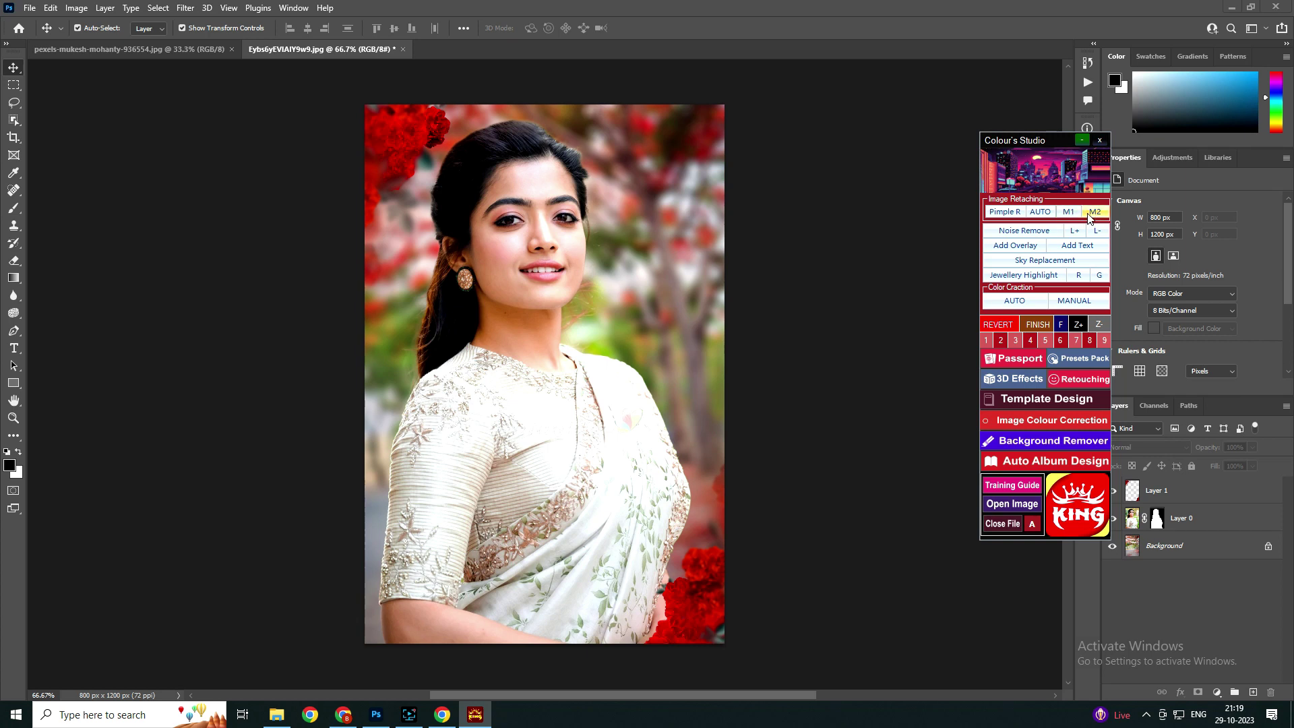
{"action": "left_click", "coordinate": [403, 49]}
{"action": "left_click", "coordinate": [642, 266]}
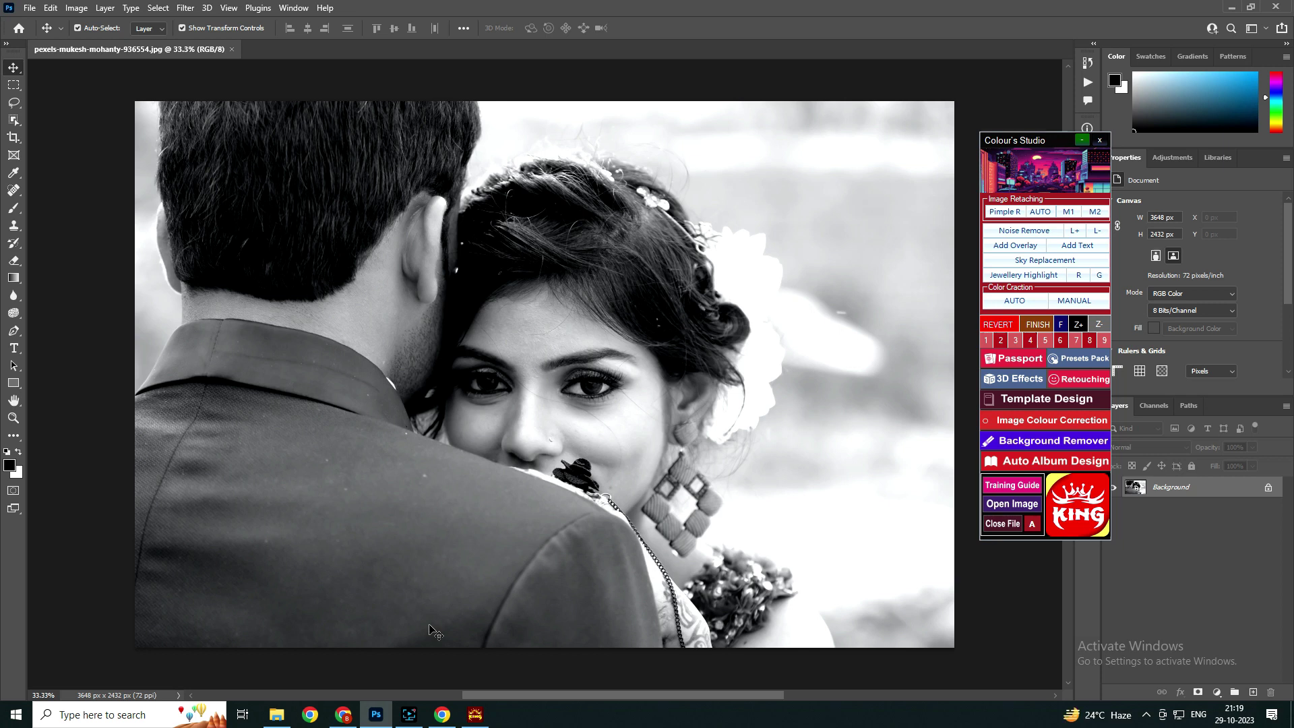
{"action": "key", "text": "ctrl+n"}
{"action": "key", "text": "Return"}
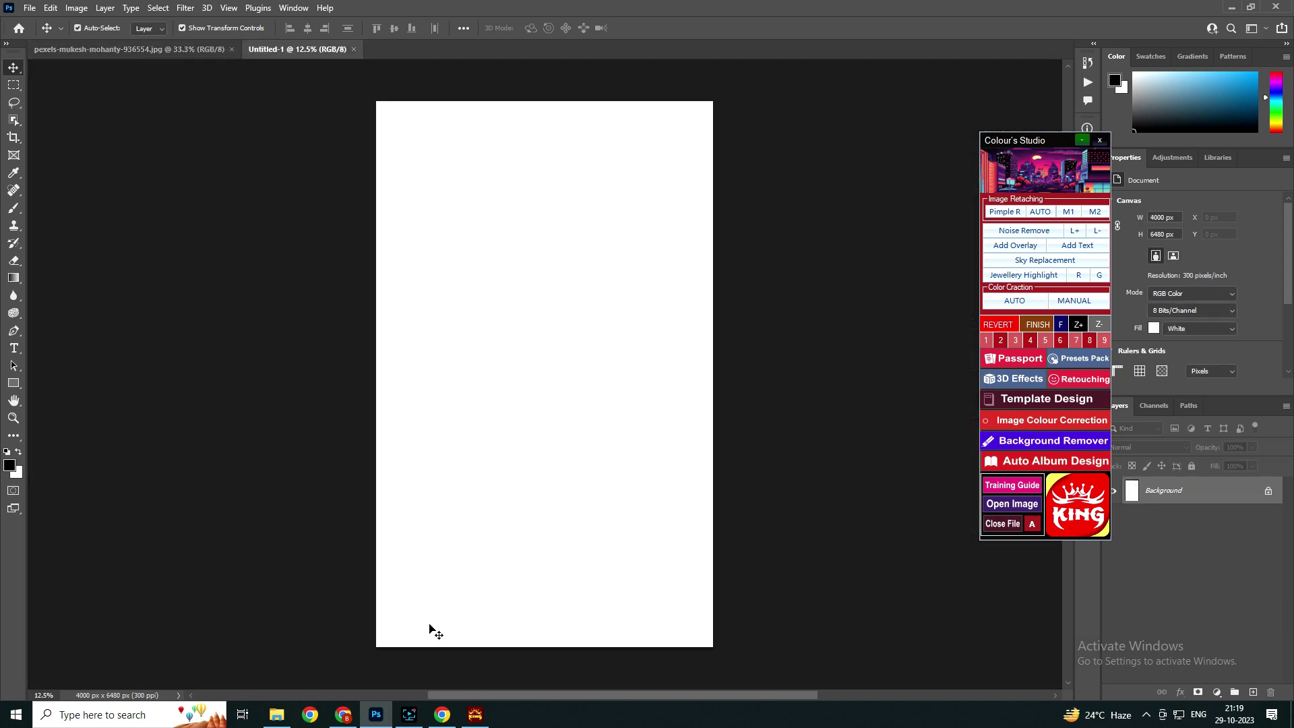
Switch to Chrome, search Google for "pimple face" and display the image results in a maximized window
{"action": "left_click", "coordinate": [442, 714]}
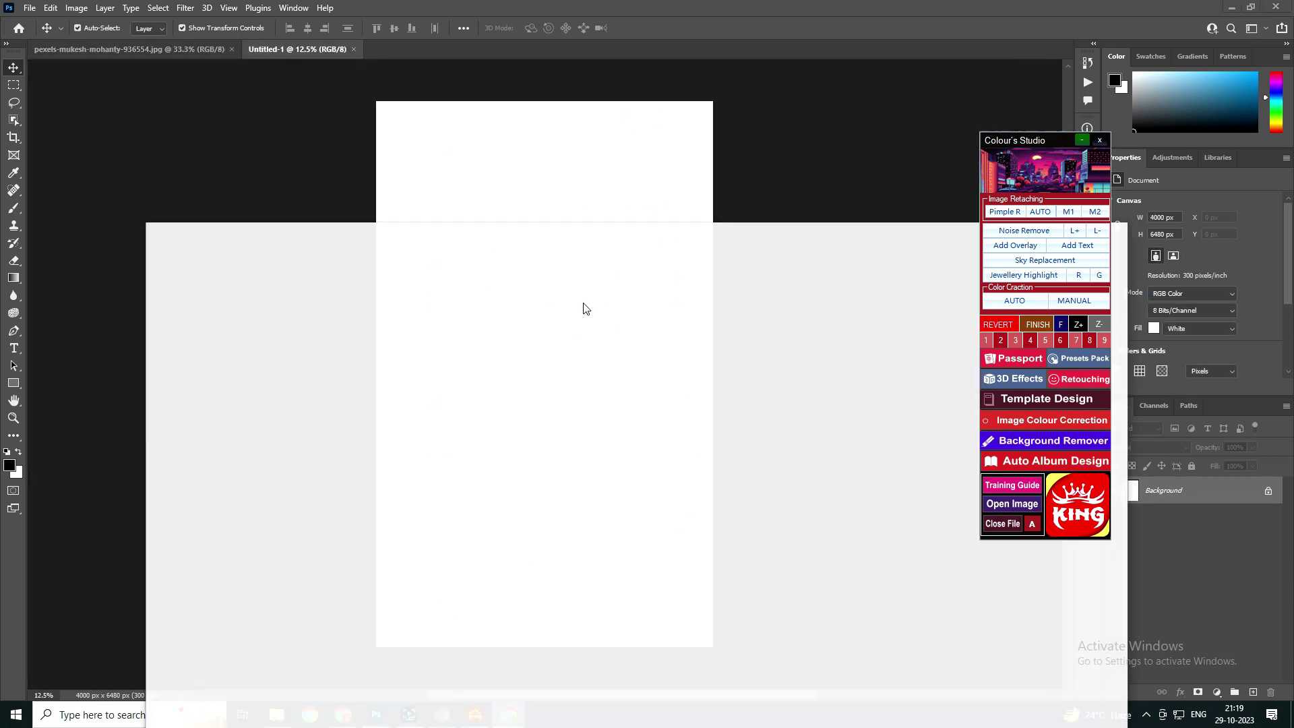
{"action": "left_click", "coordinate": [608, 326]}
{"action": "left_click", "coordinate": [393, 269]}
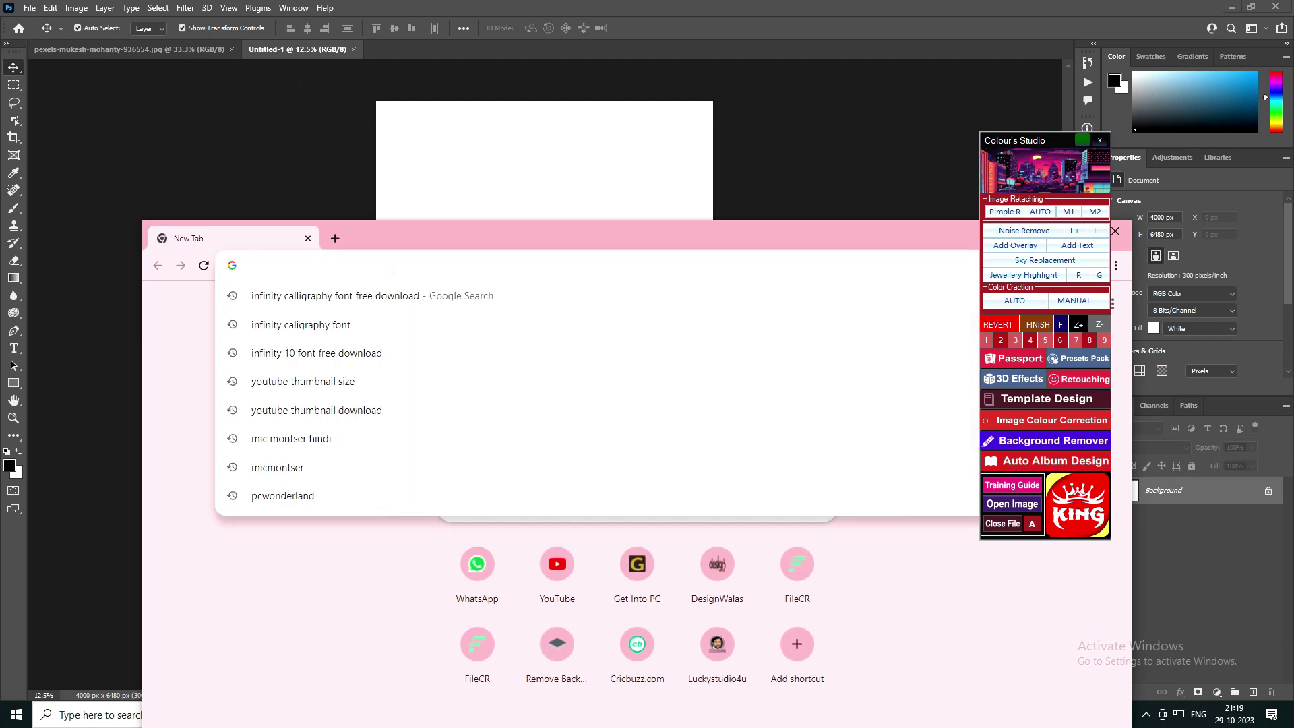
{"action": "type", "text": "pimple face"}
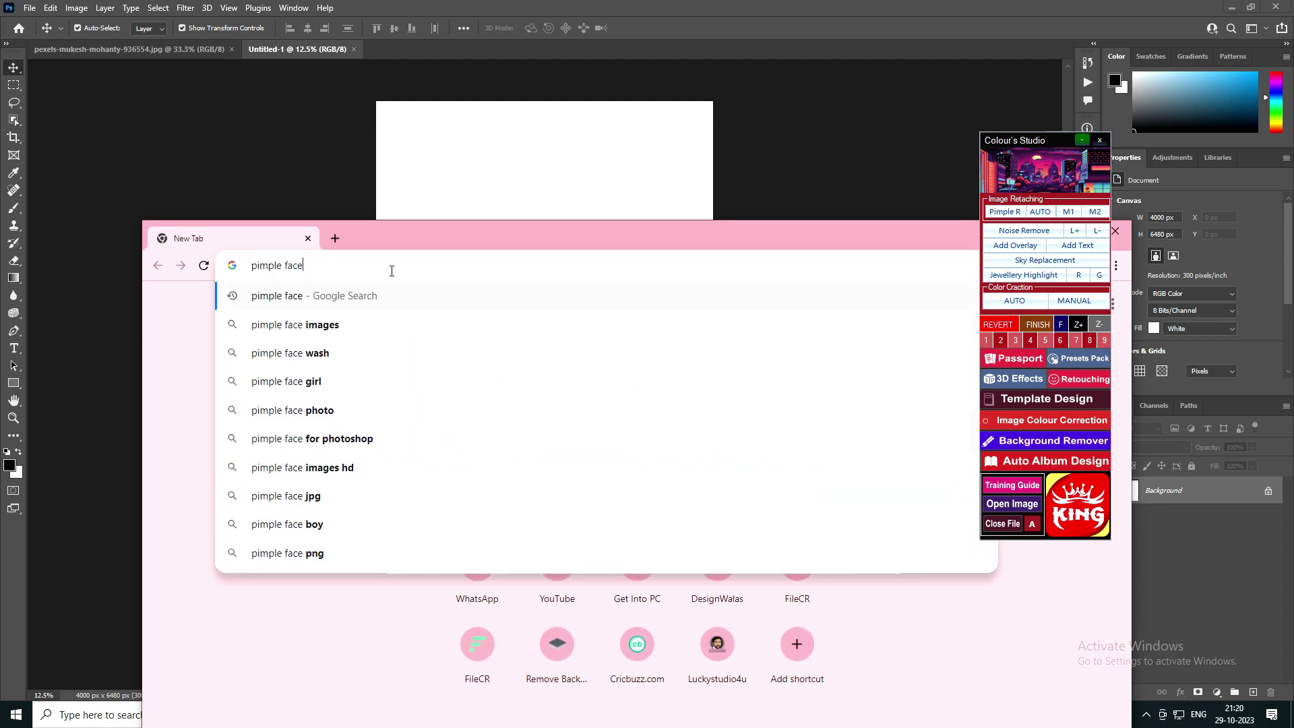
{"action": "key", "text": "Return"}
{"action": "left_click_drag", "start_coordinate": [897, 233], "coordinate": [835, 194]}
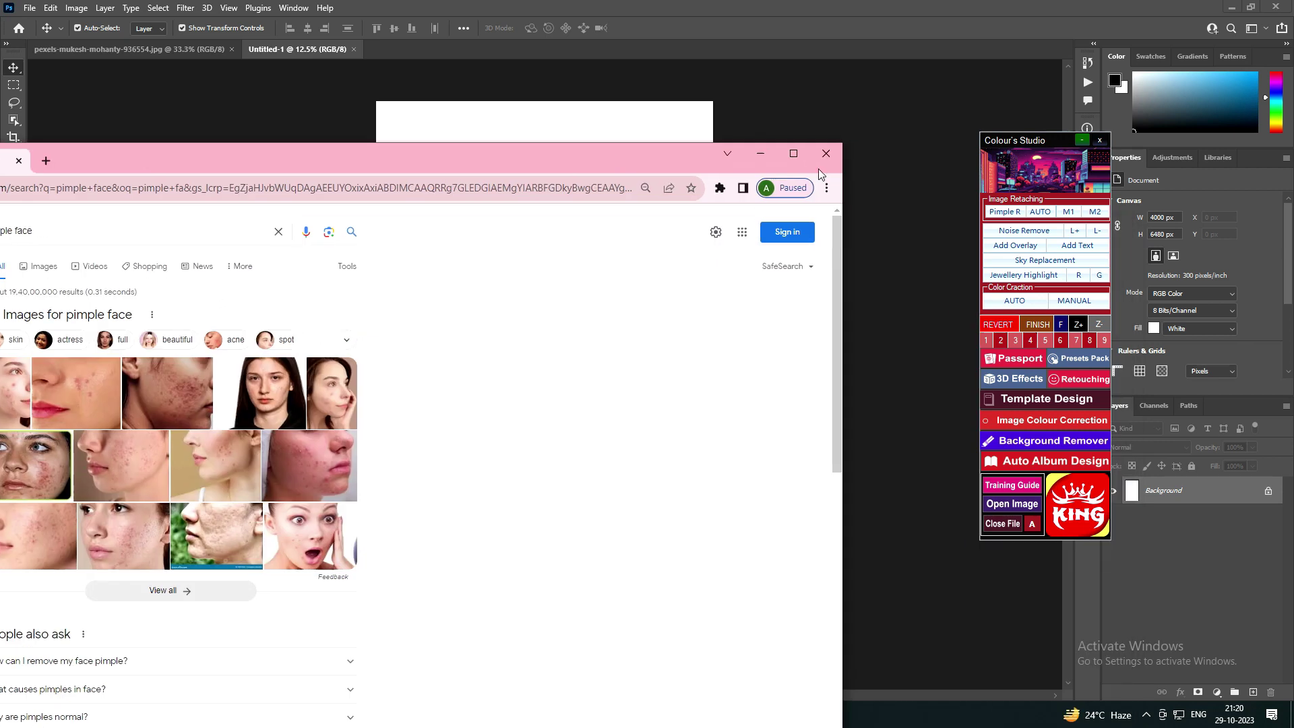
{"action": "left_click", "coordinate": [793, 153]}
{"action": "left_click", "coordinate": [184, 120]}
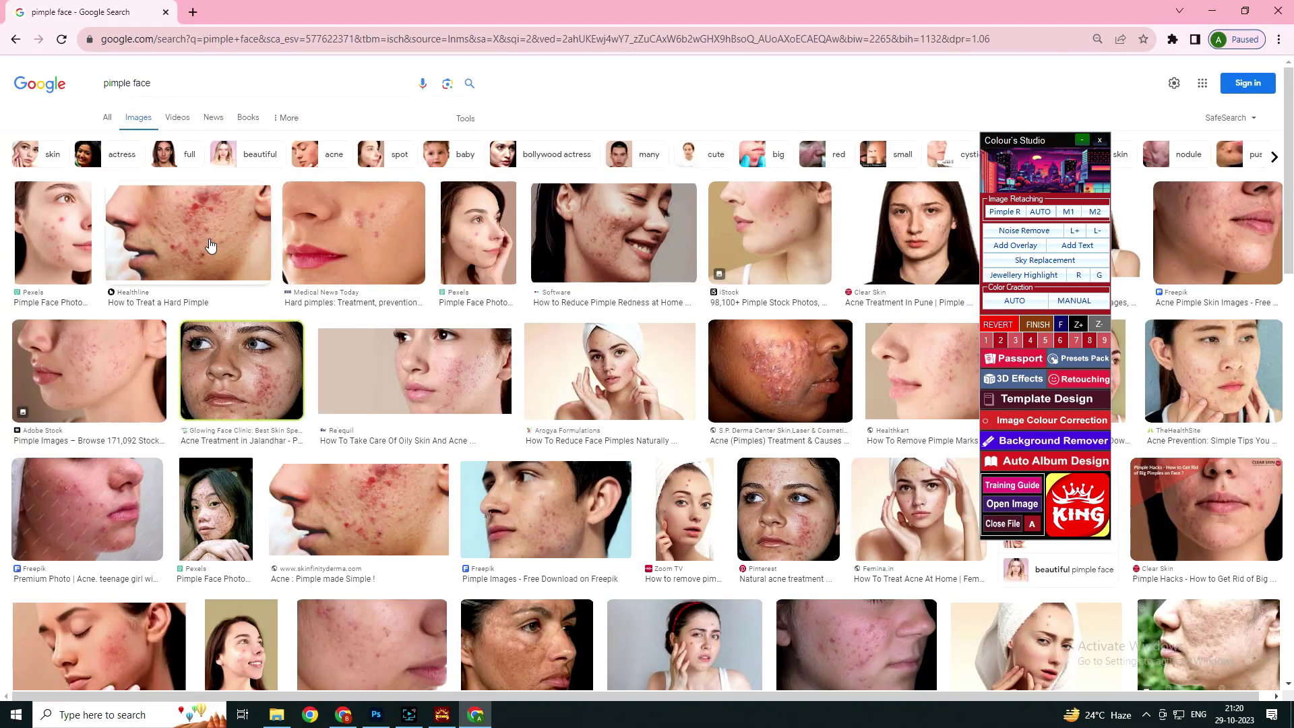
Copy the Adobe Stock close-up of the acne-covered cheek and paste it into the blank document in Photoshop
{"action": "left_click", "coordinate": [441, 465]}
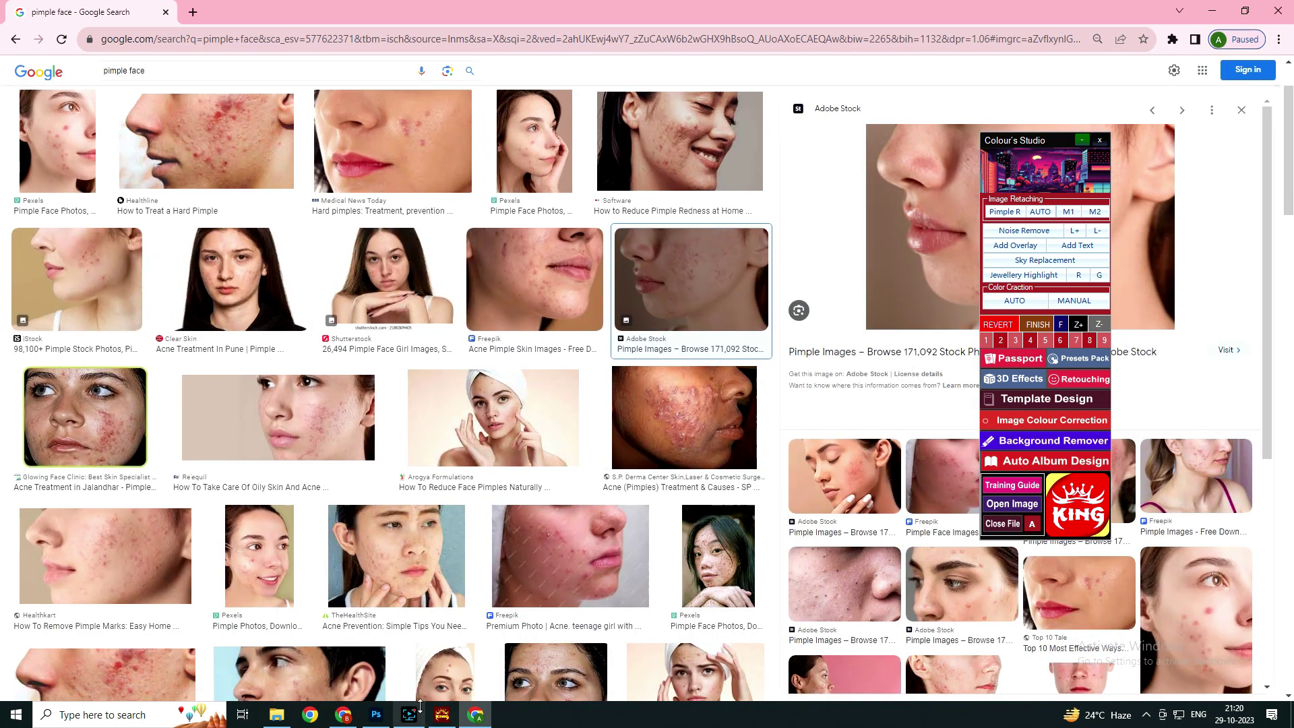
{"action": "left_click", "coordinate": [343, 714]}
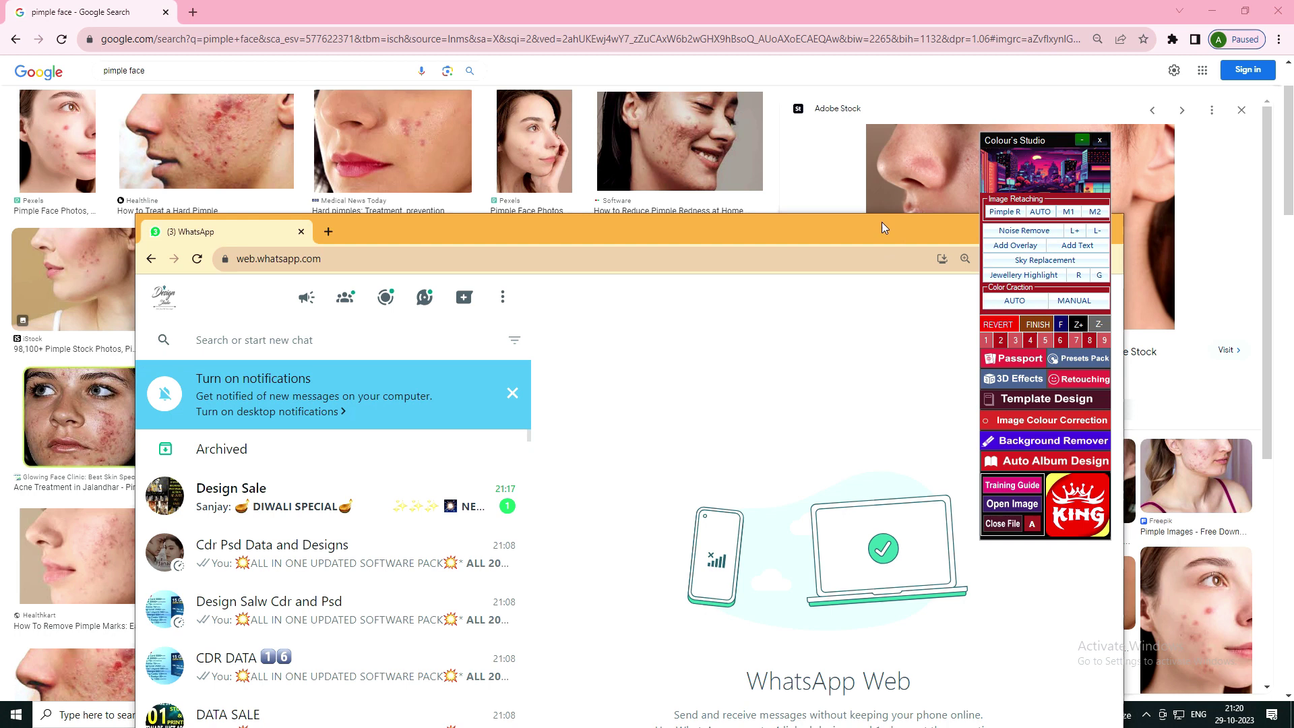
{"action": "left_click", "coordinate": [343, 714]}
{"action": "left_click", "coordinate": [385, 716]}
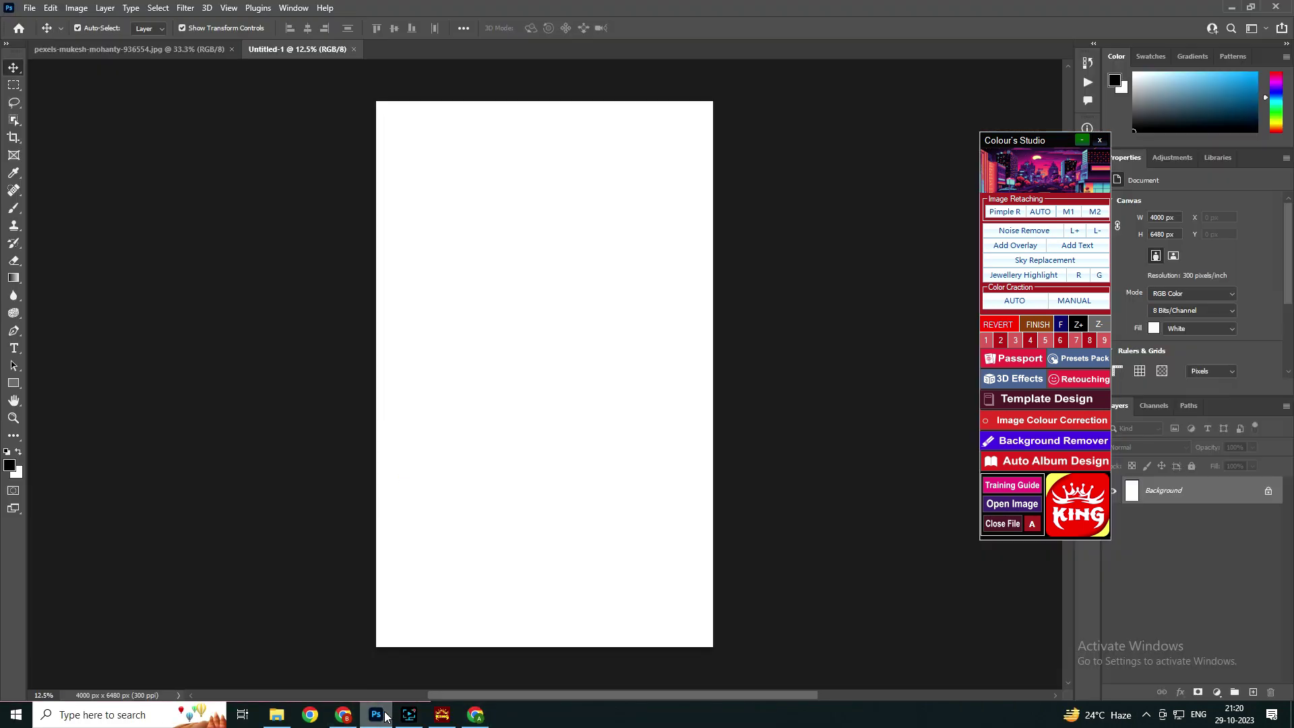
{"action": "key", "text": "ctrl+v"}
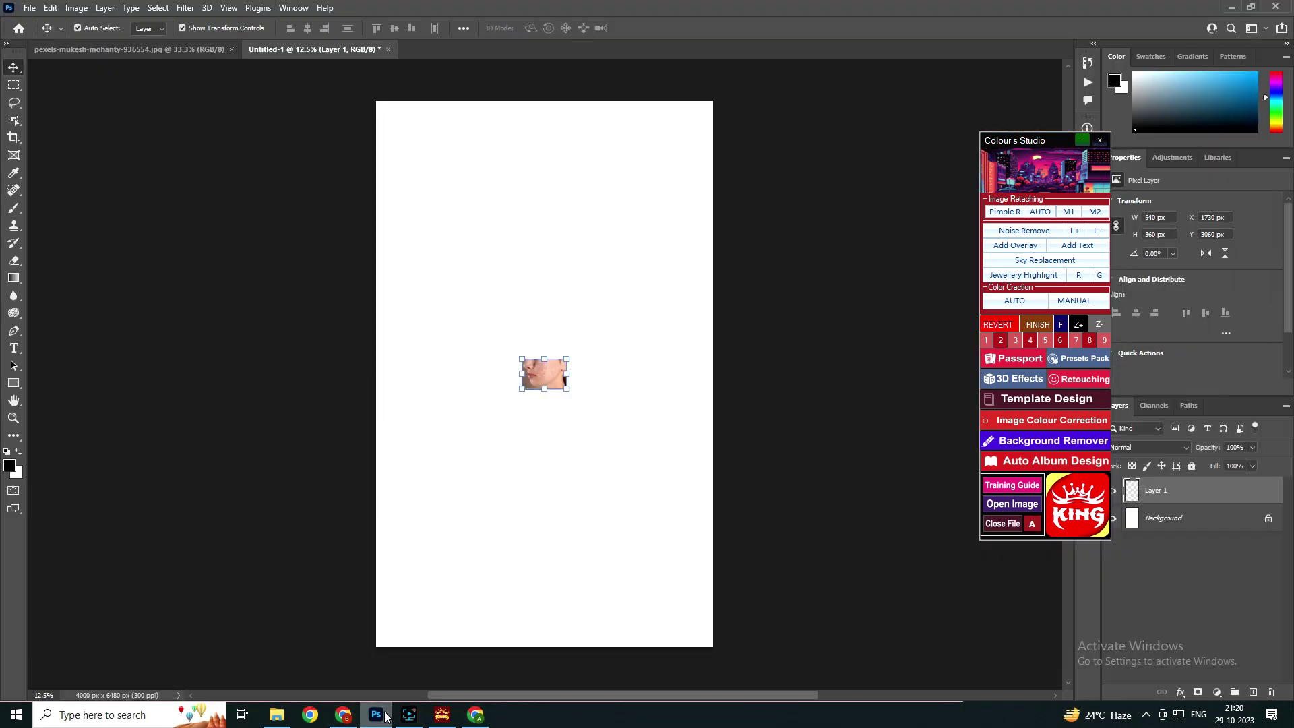
Enlarge the pasted face image to about 830% and position it across the full width of the canvas
{"action": "left_click_drag", "start_coordinate": [534, 358], "coordinate": [402, 267]}
{"action": "key", "text": "ctrl+t"}
{"action": "left_click_drag", "start_coordinate": [445, 305], "coordinate": [771, 522]}
{"action": "left_click_drag", "start_coordinate": [627, 437], "coordinate": [600, 432]}
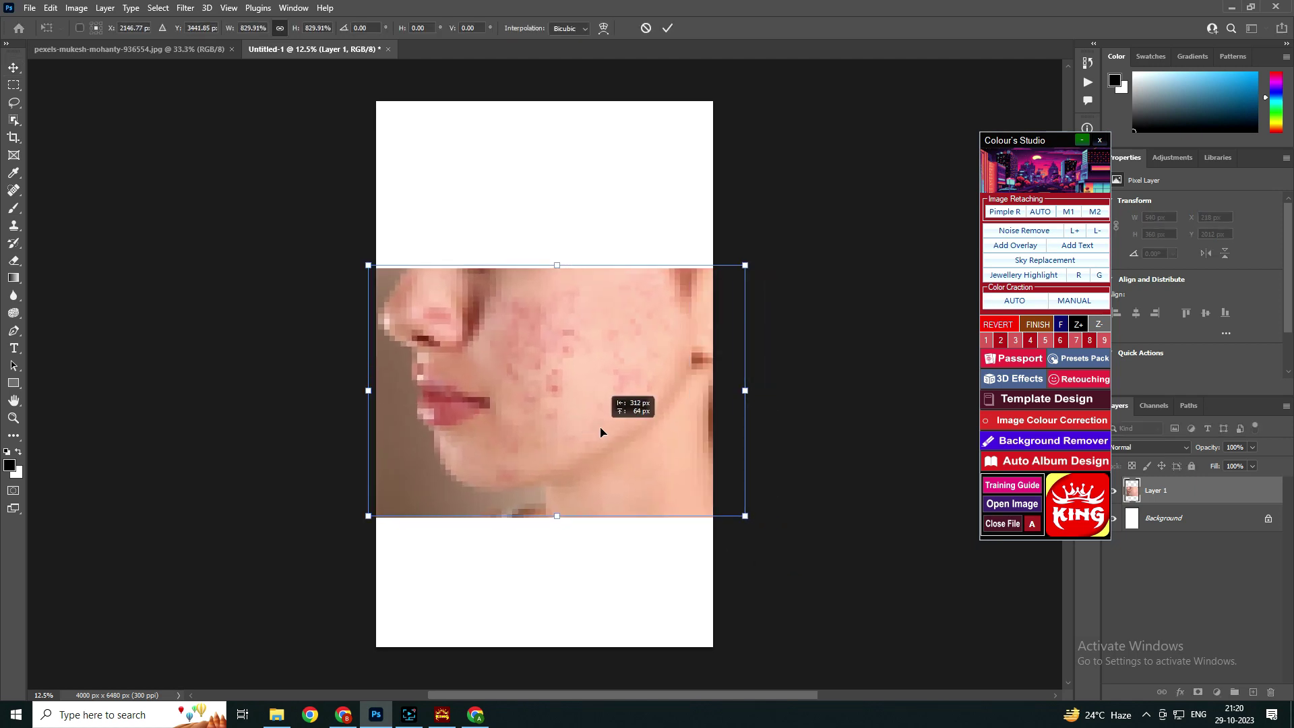
{"action": "left_click", "coordinate": [667, 28]}
Run the M1 skin retouch on the face with Surface Blur radius 29 and threshold 35, and Gaussian Blur radius 6.8
{"action": "left_click", "coordinate": [1057, 325]}
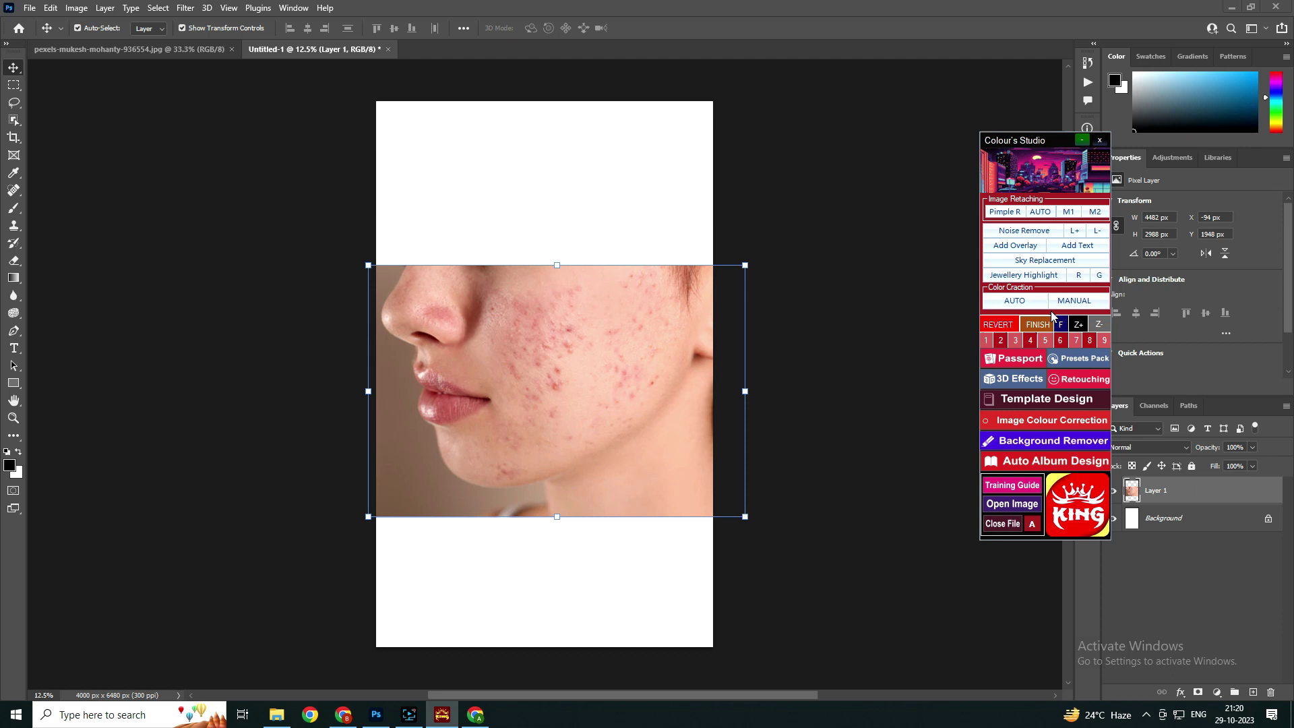
{"action": "left_click", "coordinate": [1068, 212]}
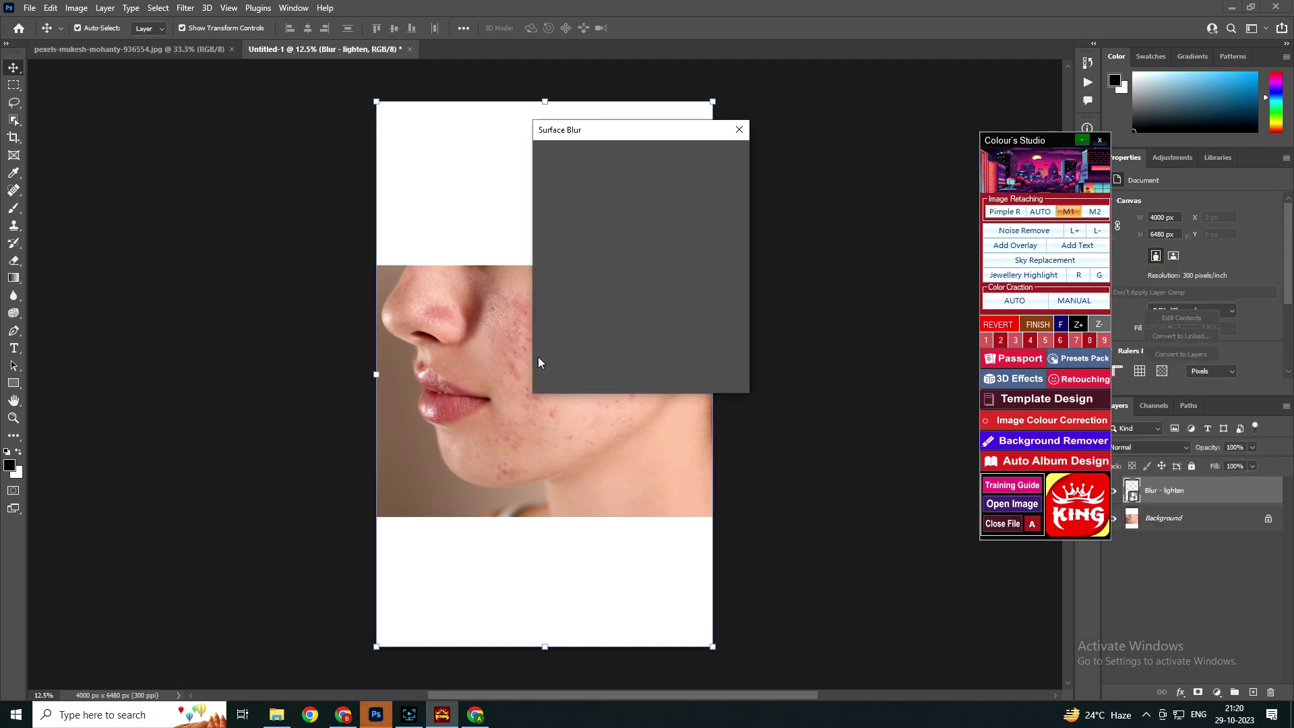
{"action": "left_click_drag", "start_coordinate": [589, 345], "coordinate": [556, 384]}
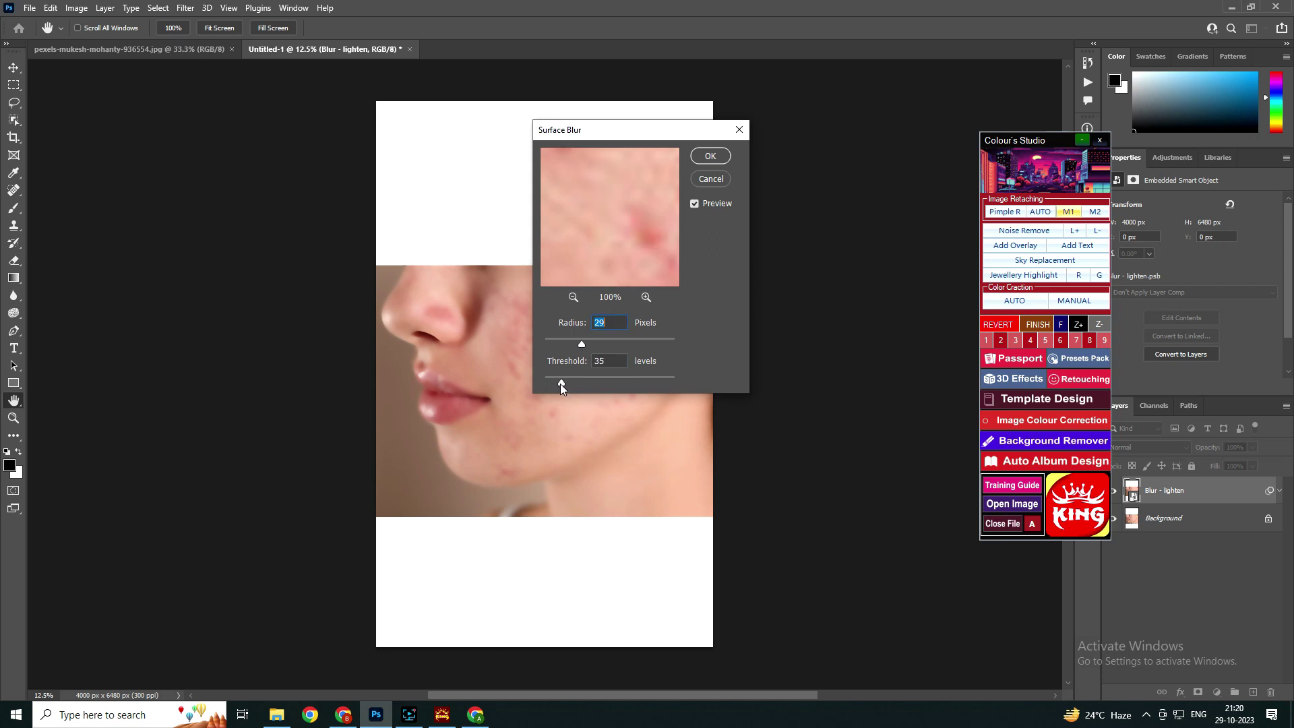
{"action": "left_click", "coordinate": [707, 159]}
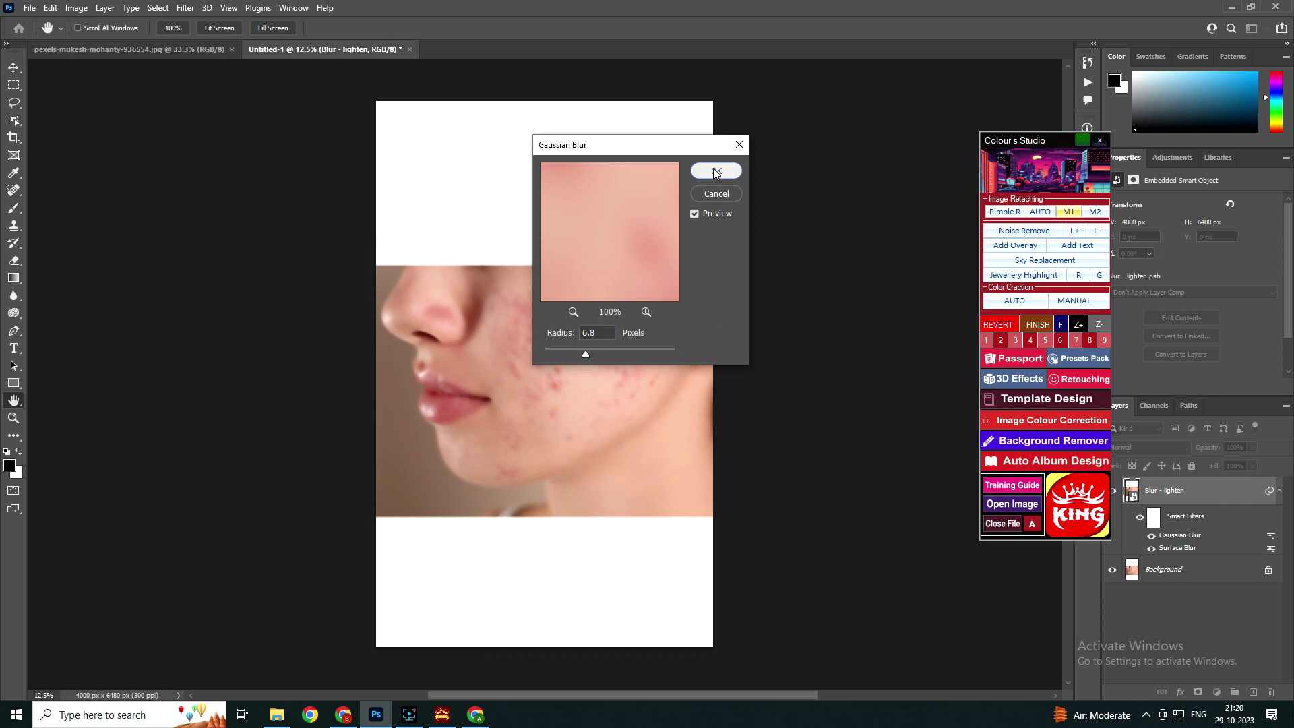
{"action": "left_click", "coordinate": [715, 171]}
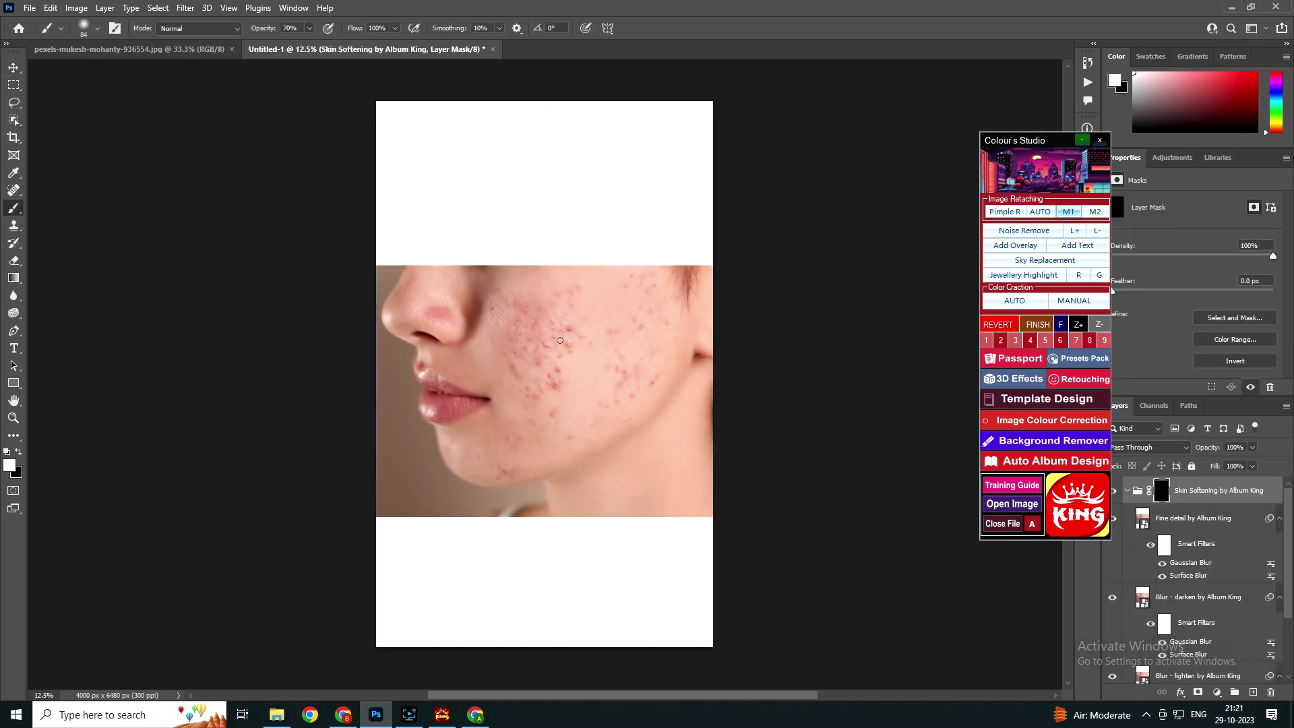
Paint on the Skin Softening mask over the cheek's blemishes, using a 243 px brush and then a 511 px brush
{"action": "left_click", "coordinate": [97, 28]}
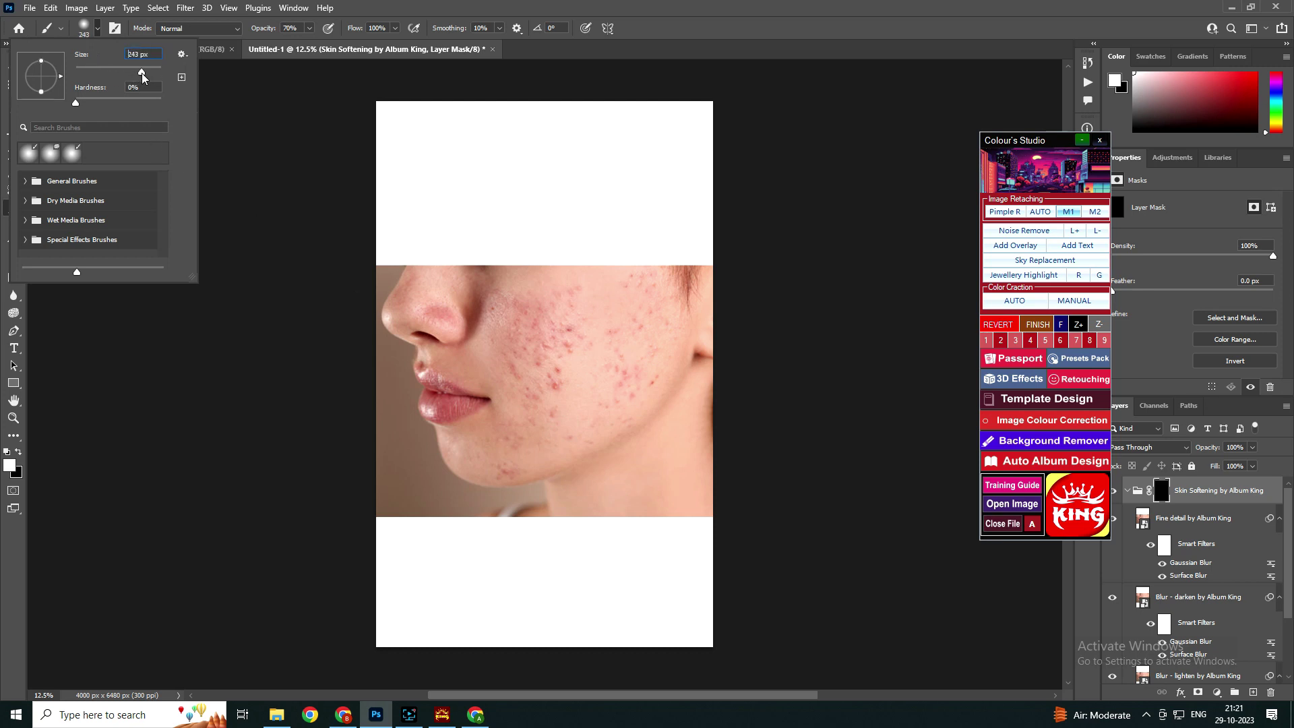
{"action": "key", "text": "Return"}
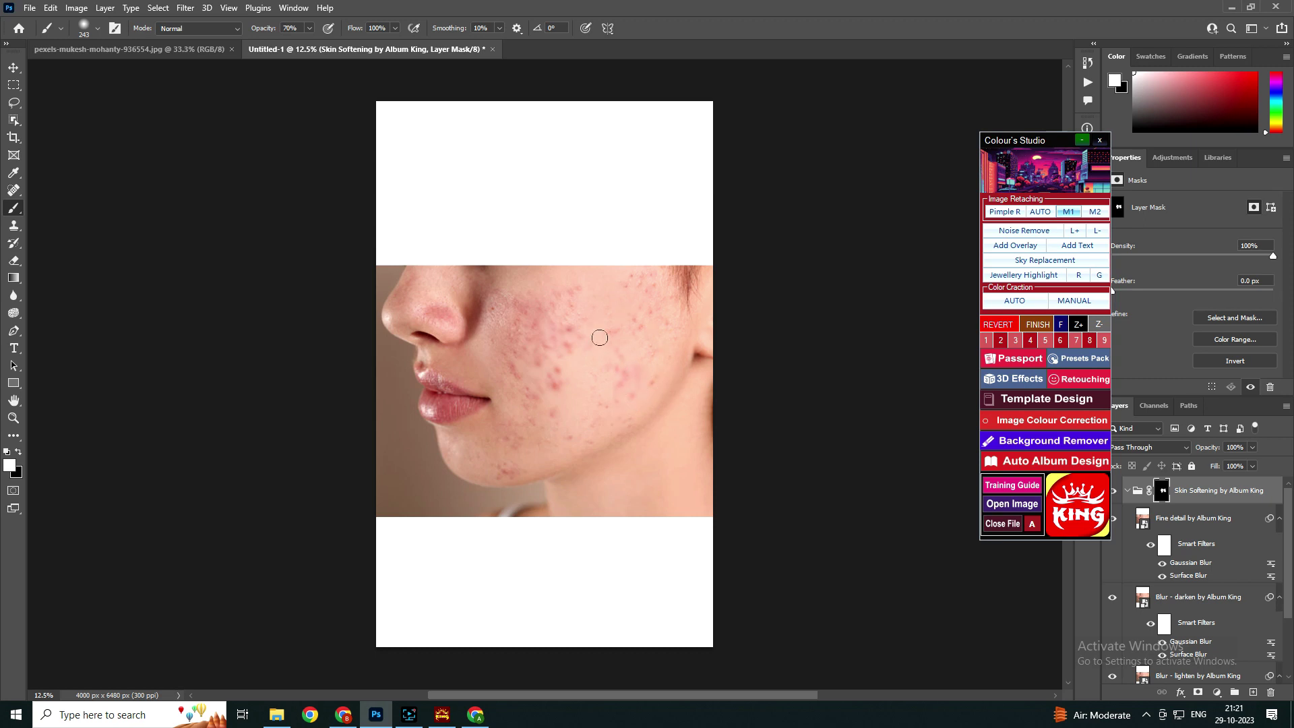
{"action": "left_click", "coordinate": [98, 29]}
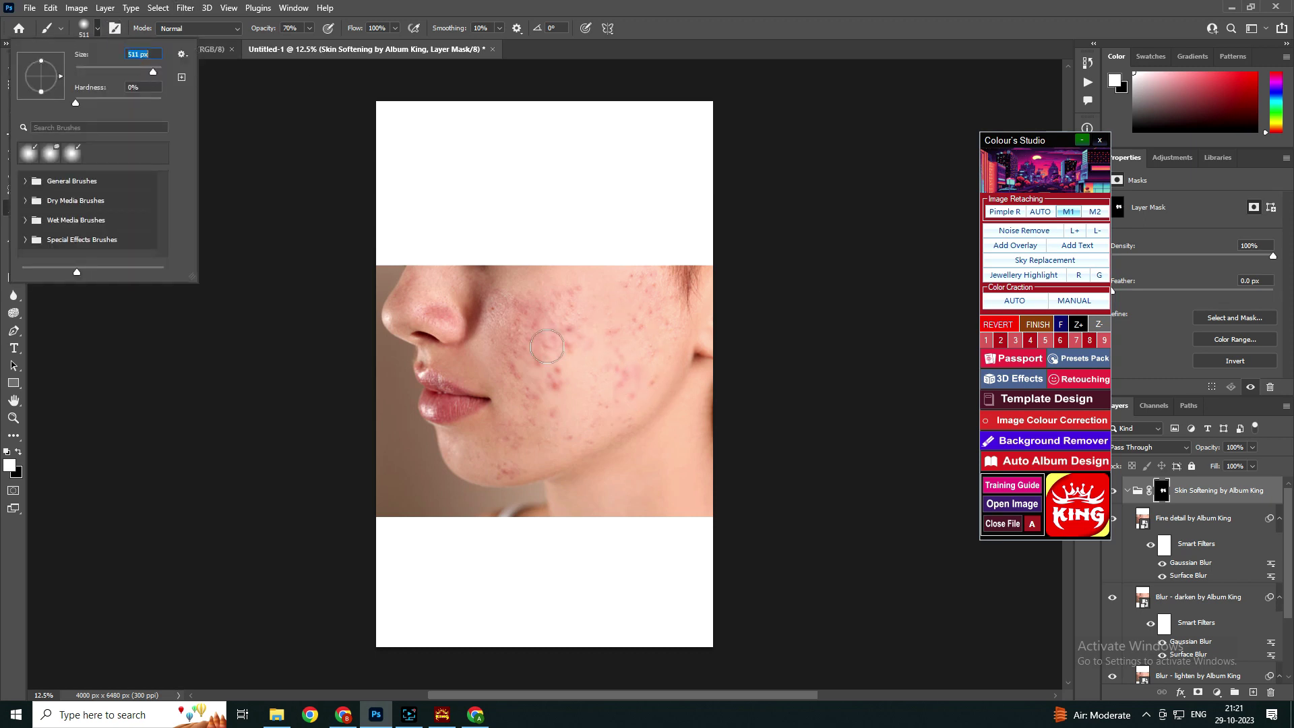
{"action": "left_click", "coordinate": [539, 337]}
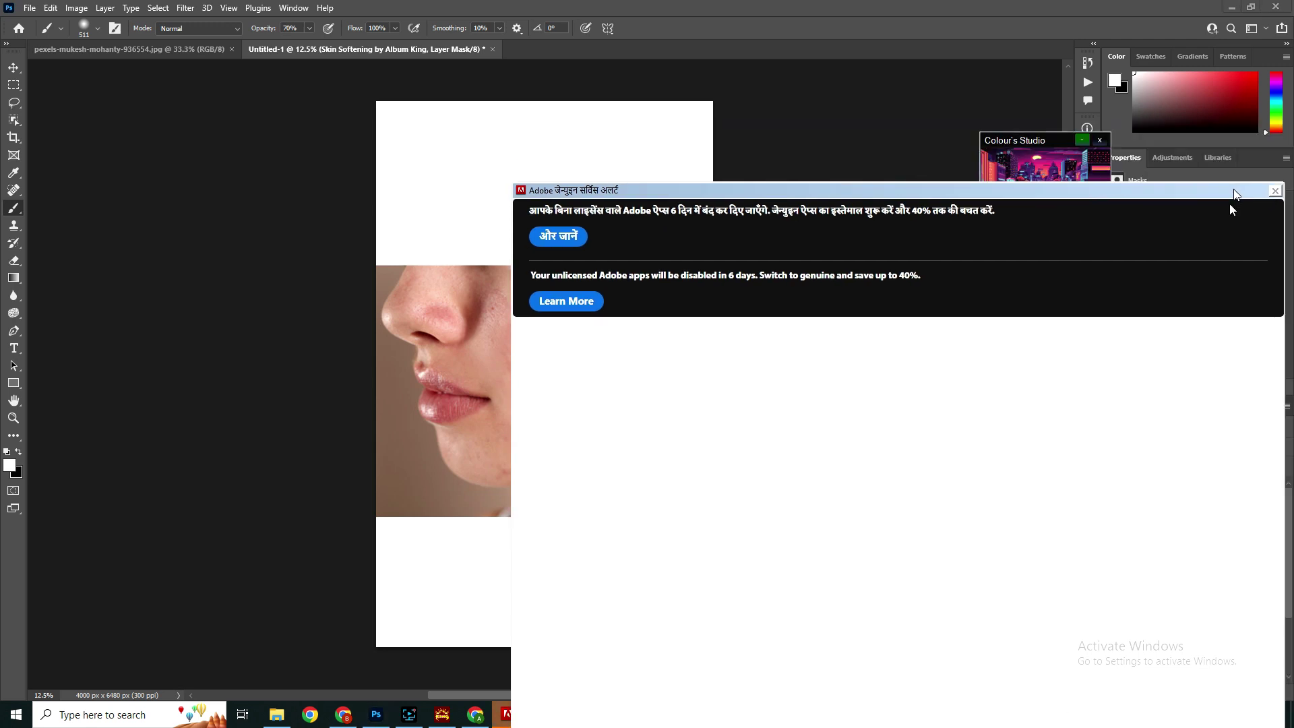
{"action": "left_click", "coordinate": [1229, 204]}
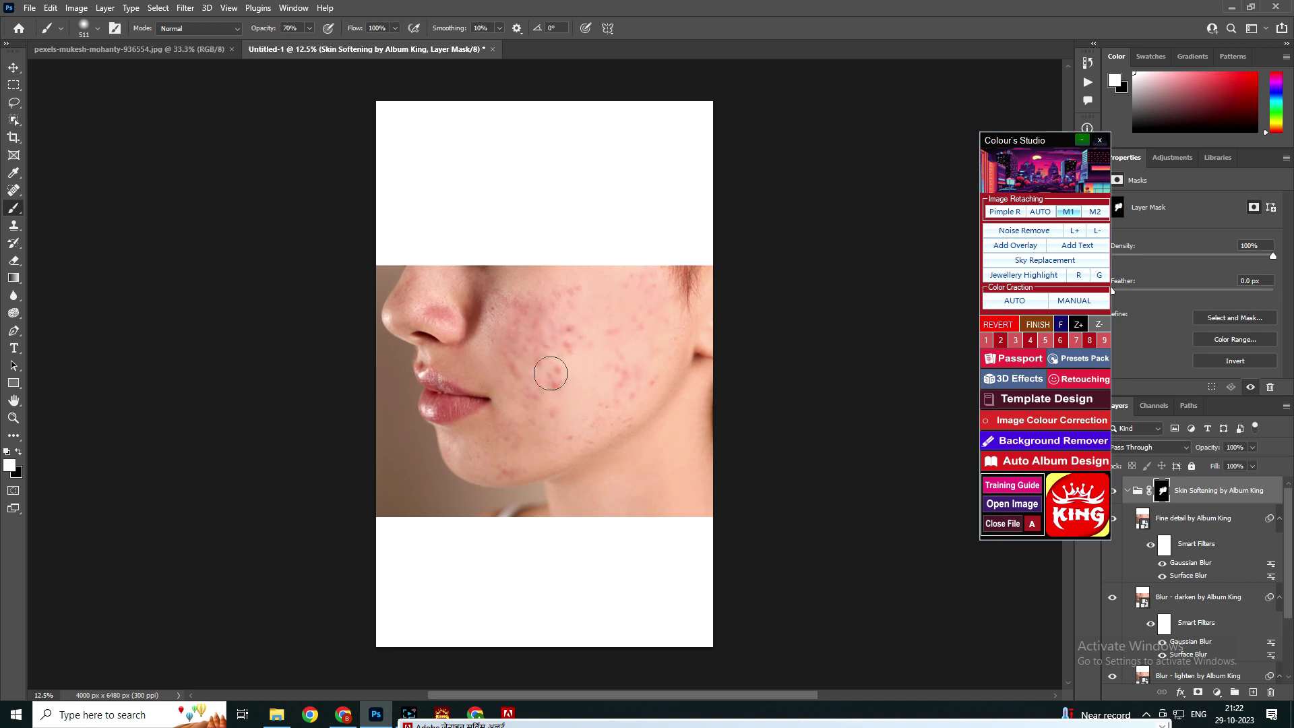
Finalize the M1 result into a flat image, run the M2 skin retouch and paint its mask over the cheek's blemishes
{"action": "left_click", "coordinate": [1035, 324]}
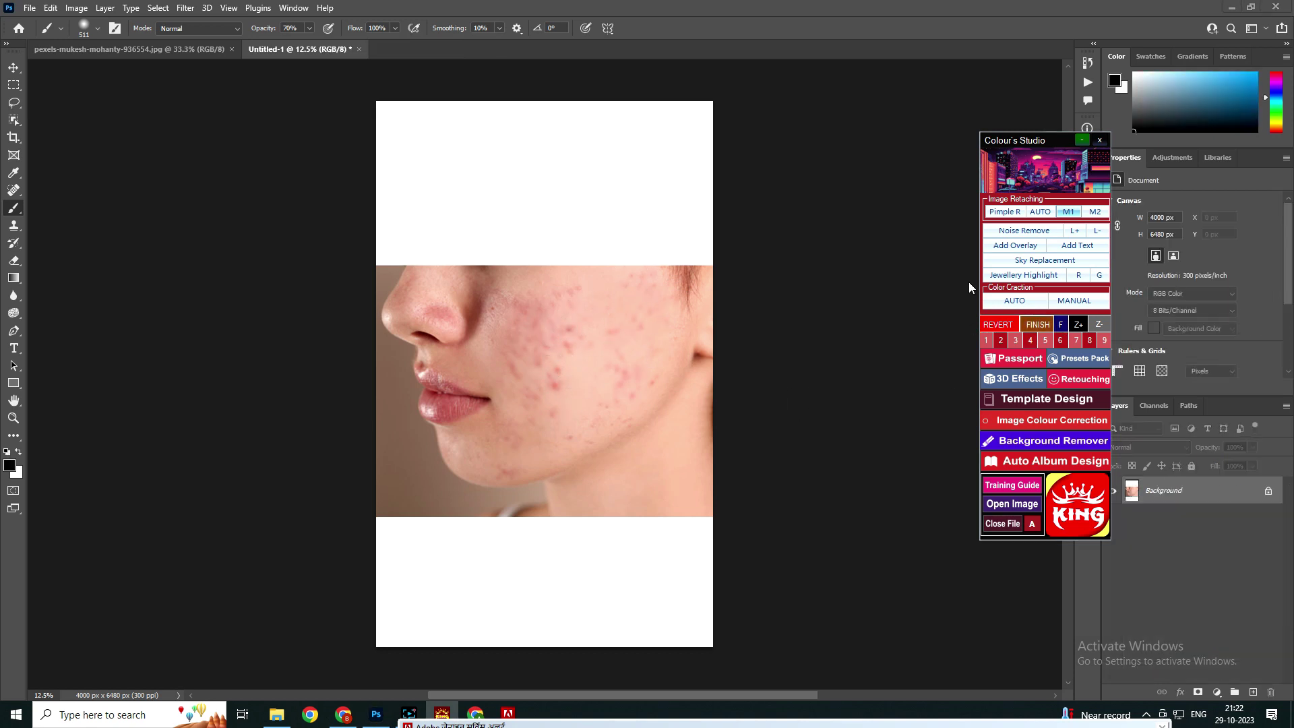
{"action": "left_click", "coordinate": [1095, 213]}
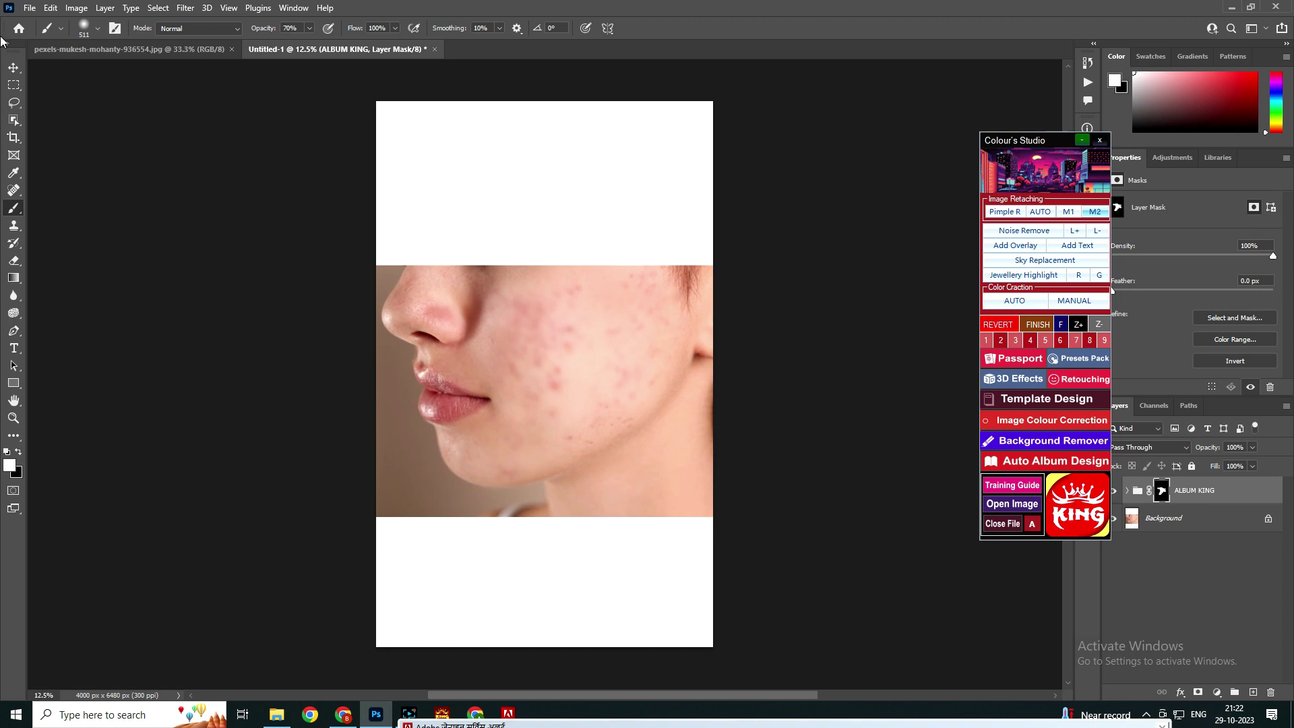
{"action": "left_click", "coordinate": [13, 68]}
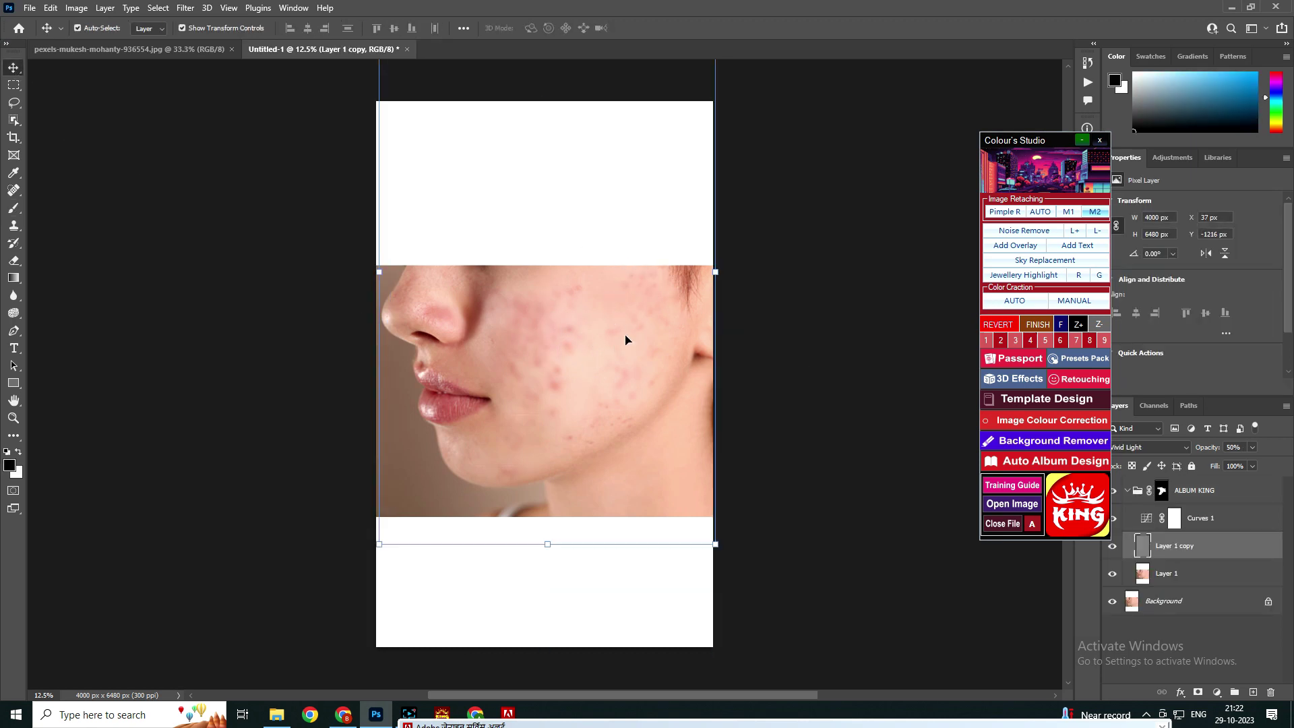
Create a blank 540 × 360 px document and, in Chrome, search Google for "pimple face"
{"action": "key", "text": "ctrl+n"}
{"action": "key", "text": "Return"}
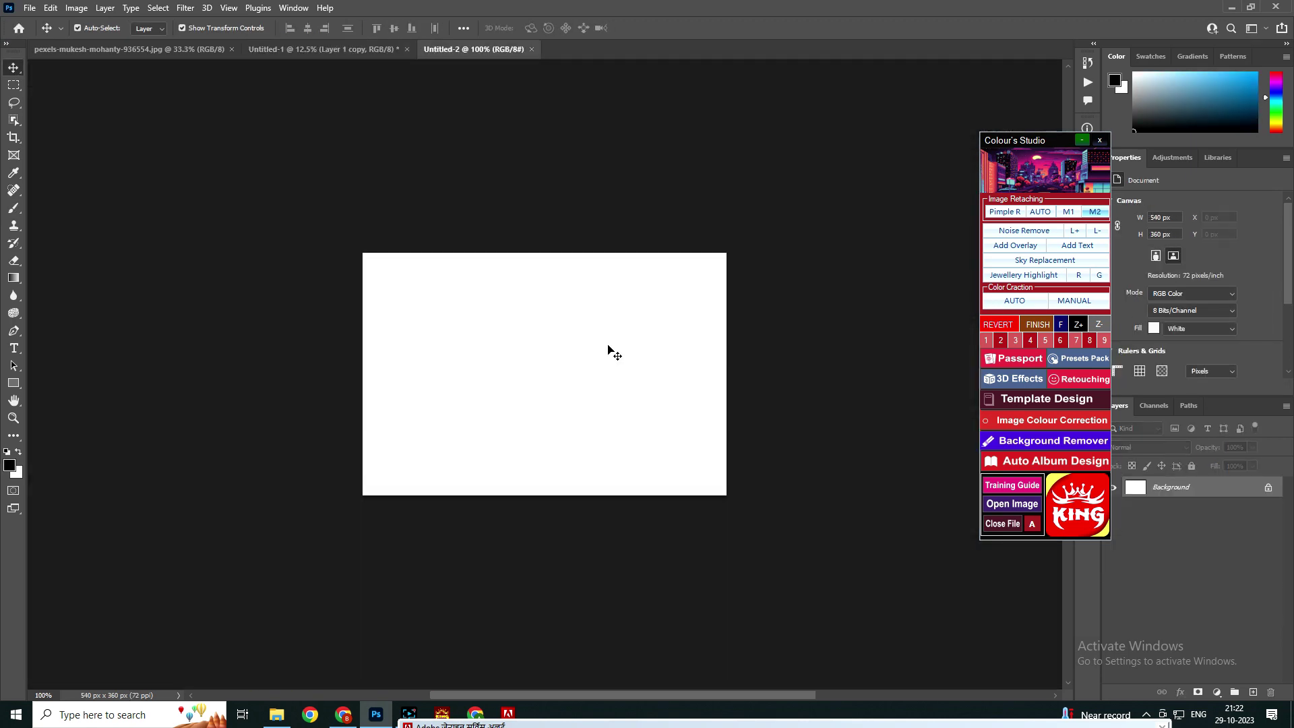
{"action": "left_click", "coordinate": [342, 717]}
{"action": "left_click_drag", "start_coordinate": [34, 243], "coordinate": [297, 249]}
{"action": "left_click", "coordinate": [314, 239]}
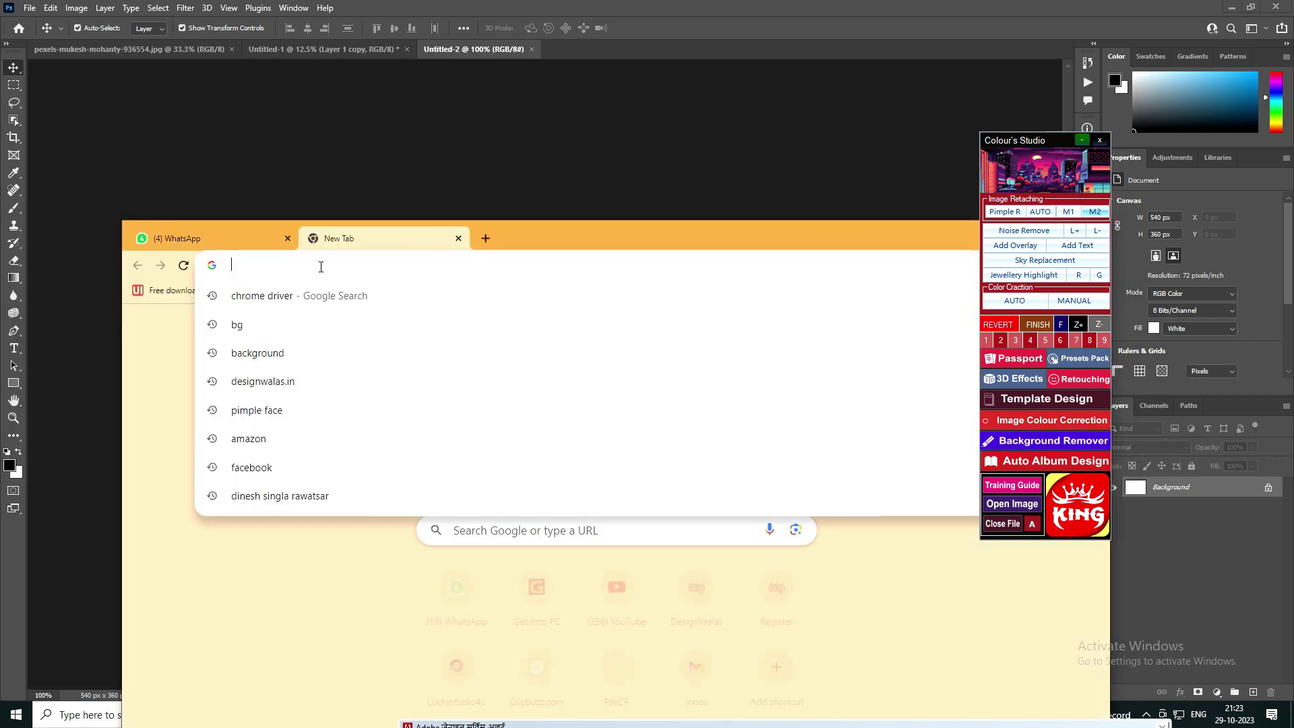
{"action": "type", "text": "pimple fac"}
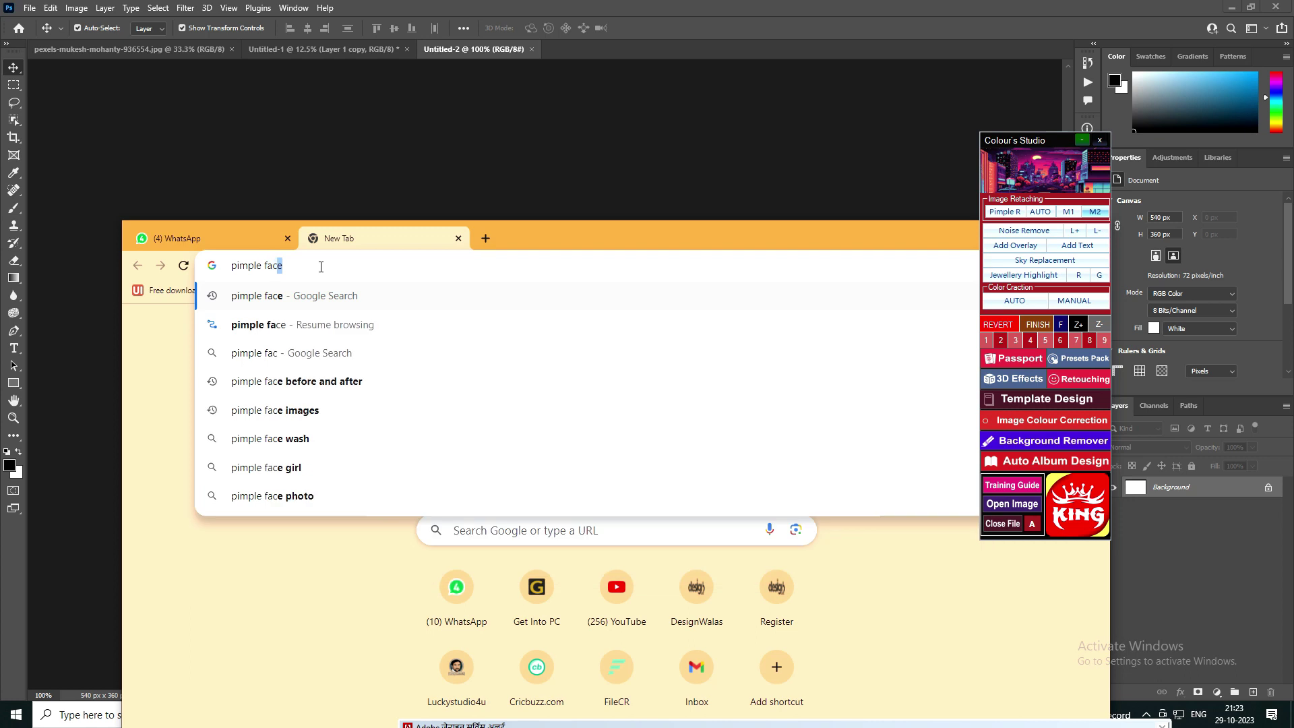
{"action": "key", "text": "Return"}
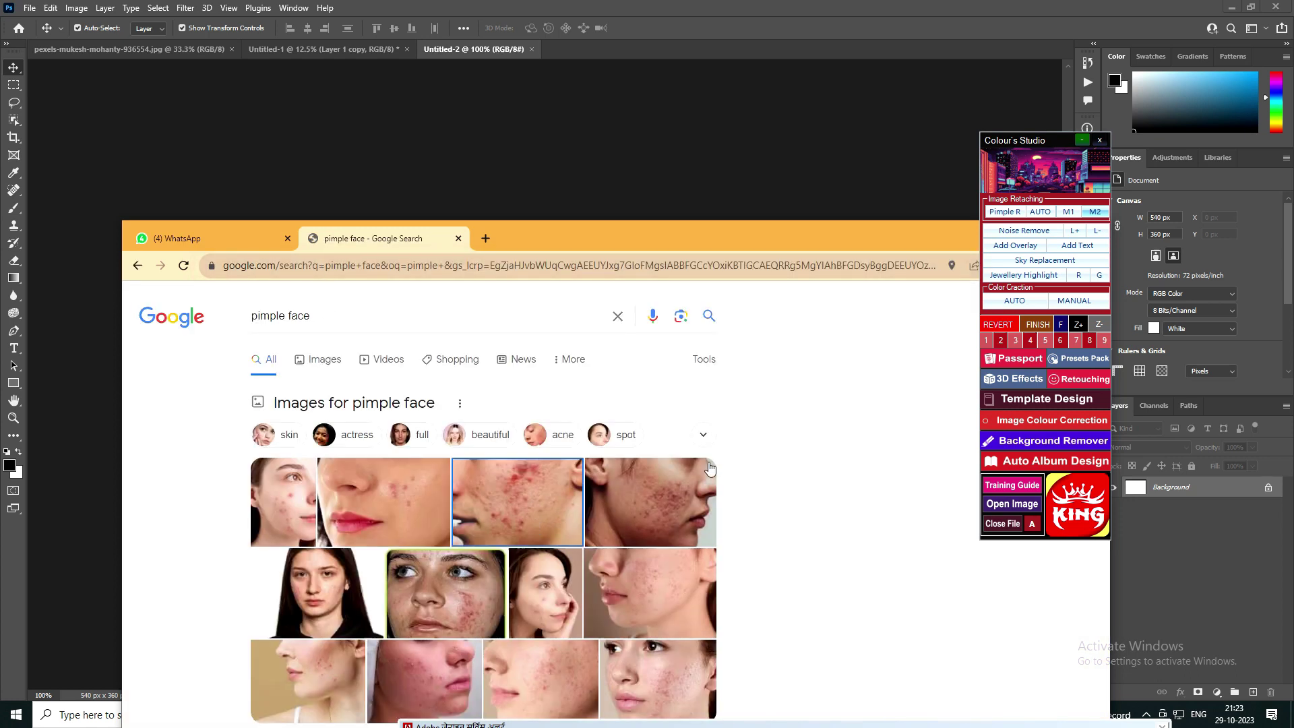
Copy the Healthline close-up of the acne-covered face in profile and paste it into the blank 540 × 360 px Photoshop document
{"action": "left_click", "coordinate": [533, 502]}
{"action": "right_click", "coordinate": [862, 481]}
{"action": "left_click", "coordinate": [906, 419]}
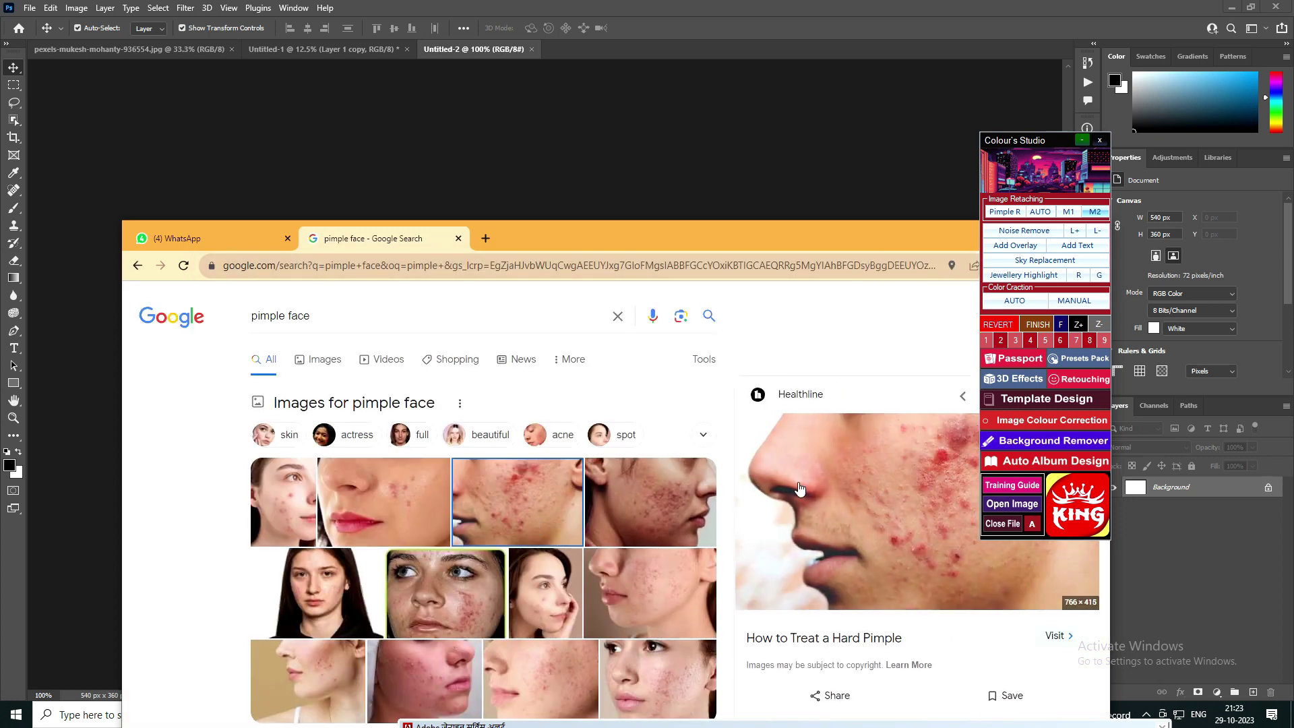
{"action": "left_click_drag", "start_coordinate": [838, 239], "coordinate": [401, 269]}
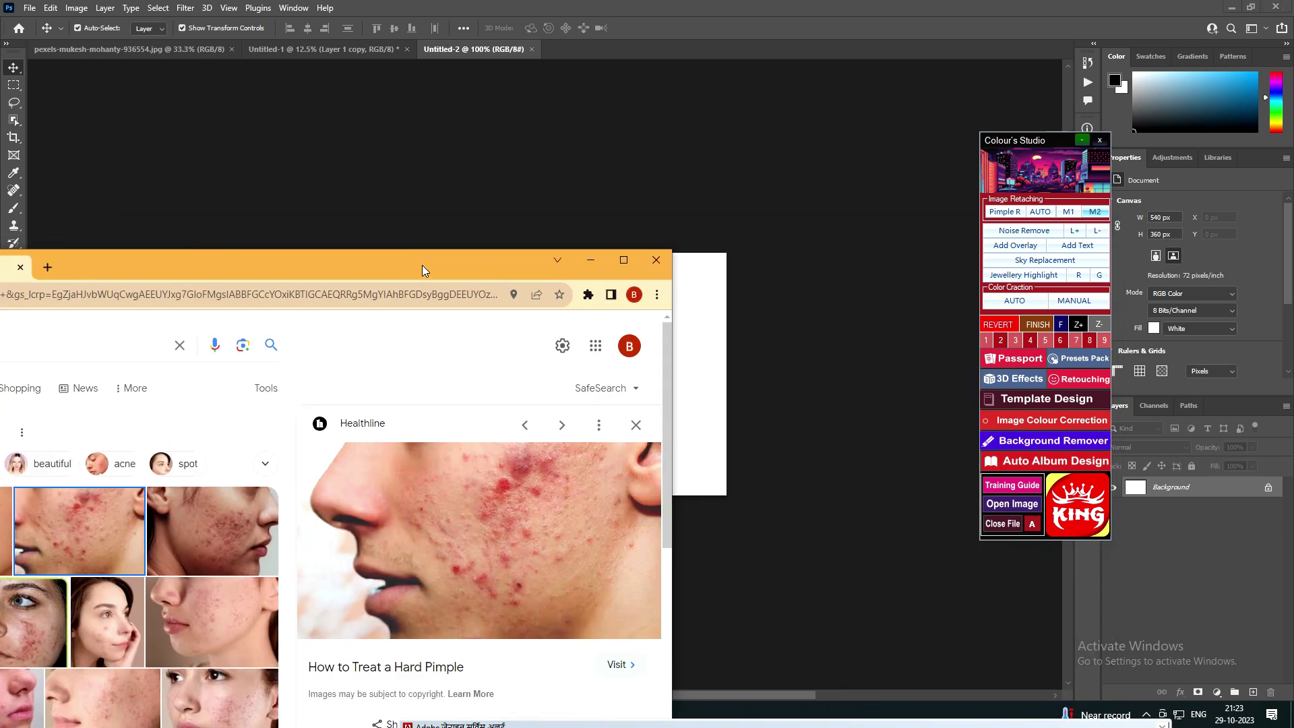
{"action": "left_click", "coordinate": [588, 260]}
{"action": "key", "text": "ctrl+v"}
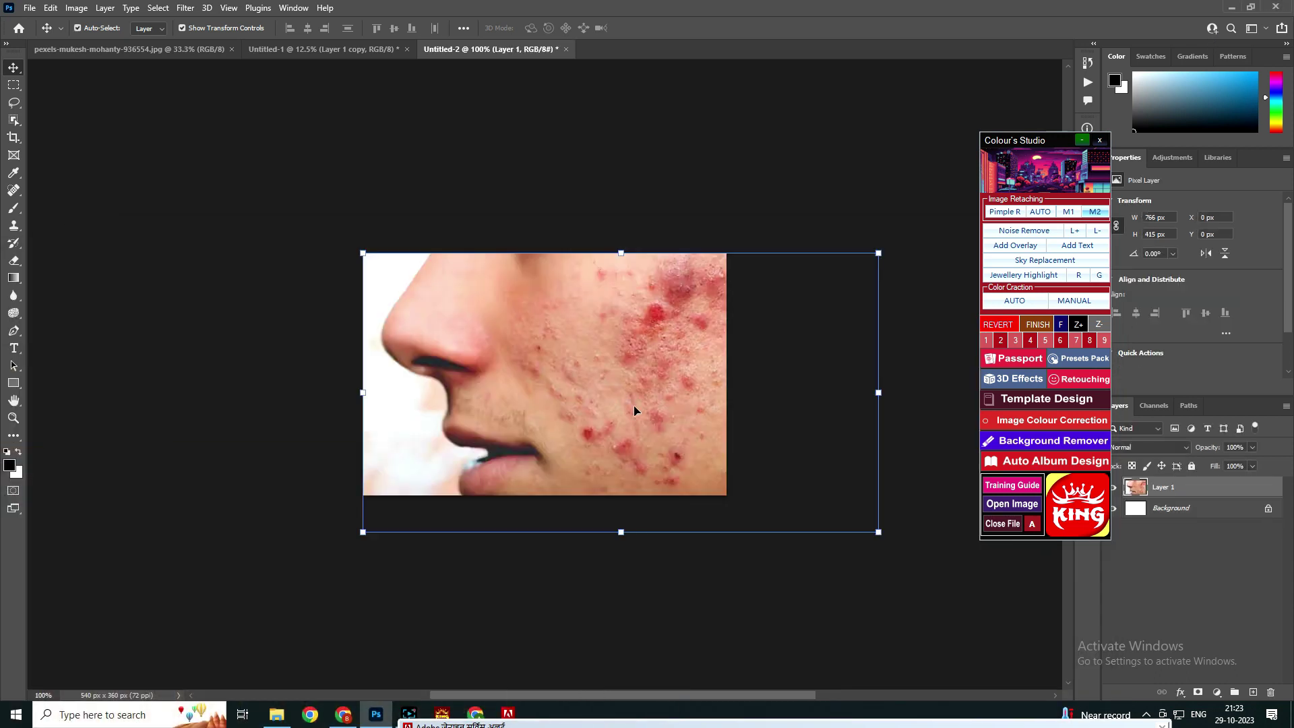
Scale the pasted face image to about 85% and position it so that it spans the full canvas width
{"action": "left_click_drag", "start_coordinate": [818, 253], "coordinate": [737, 289]}
{"action": "left_click_drag", "start_coordinate": [625, 384], "coordinate": [633, 341]}
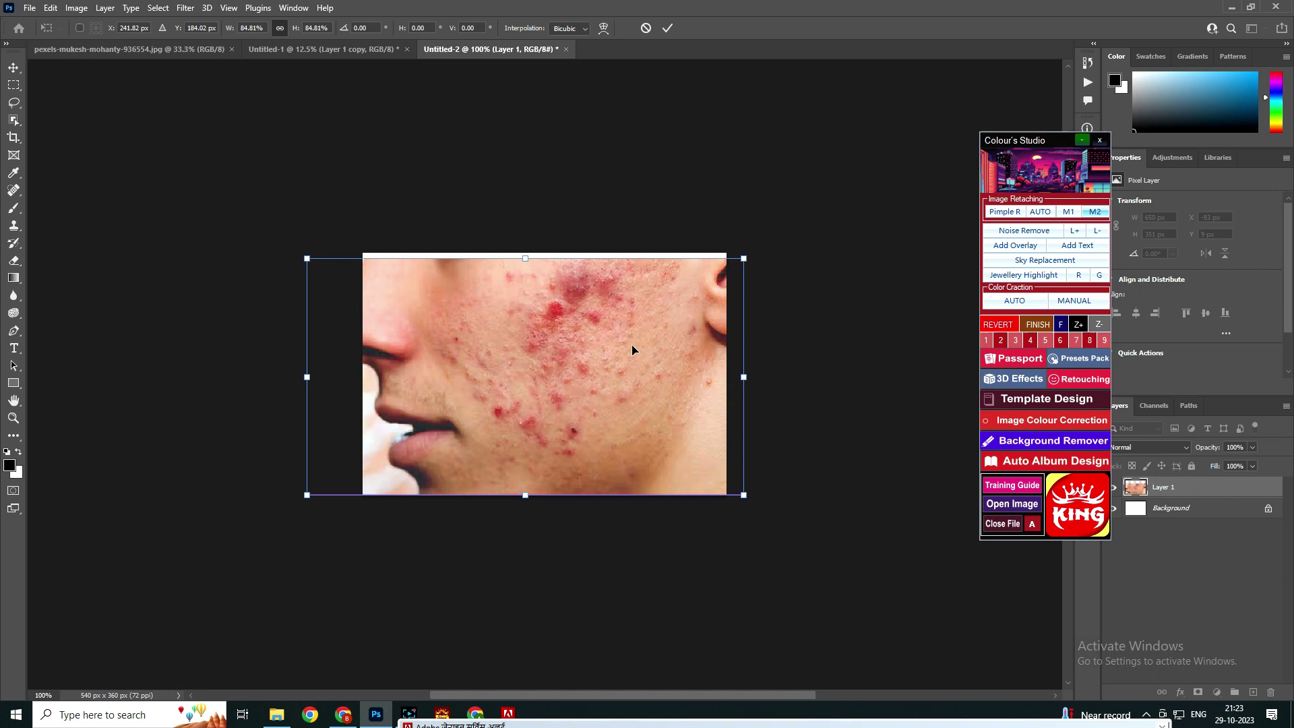
{"action": "left_click", "coordinate": [1058, 340]}
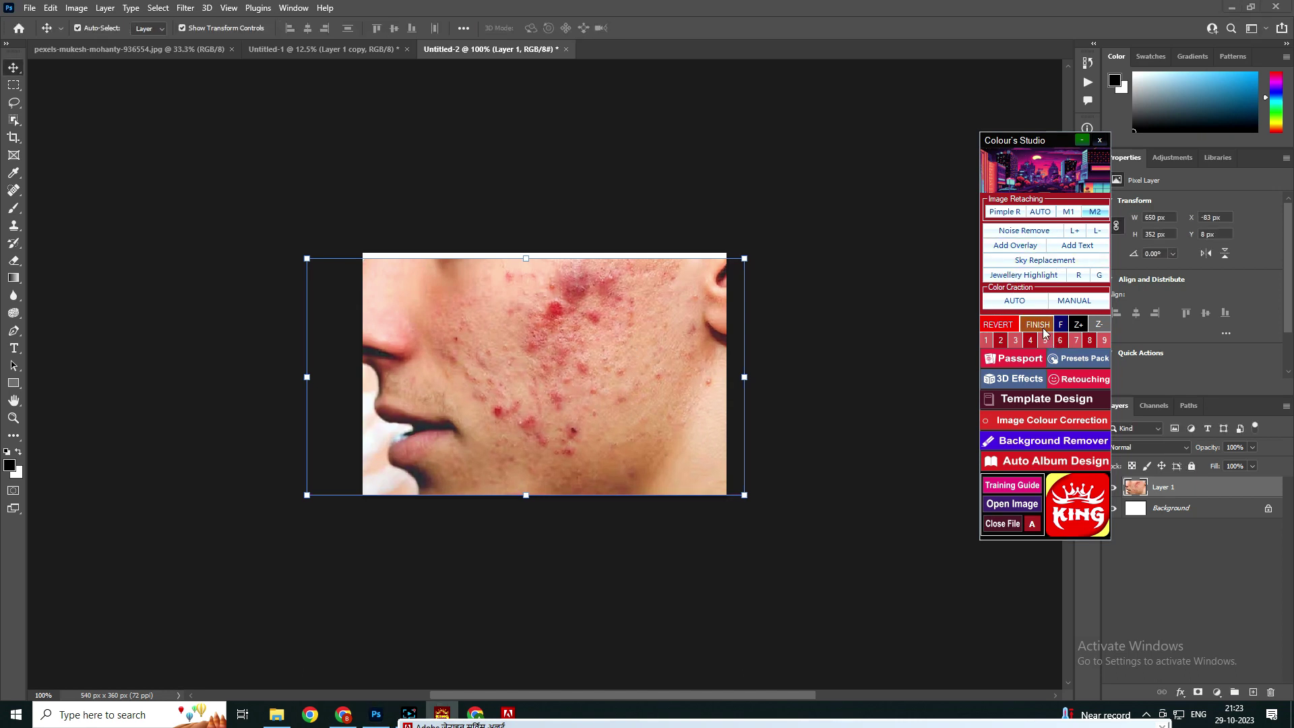
Run the M1 skin retouch with Surface Blur radius 28 and threshold 27, and Gaussian Blur radius 6.4
{"action": "left_click", "coordinate": [1068, 211]}
{"action": "left_click_drag", "start_coordinate": [589, 343], "coordinate": [556, 384]}
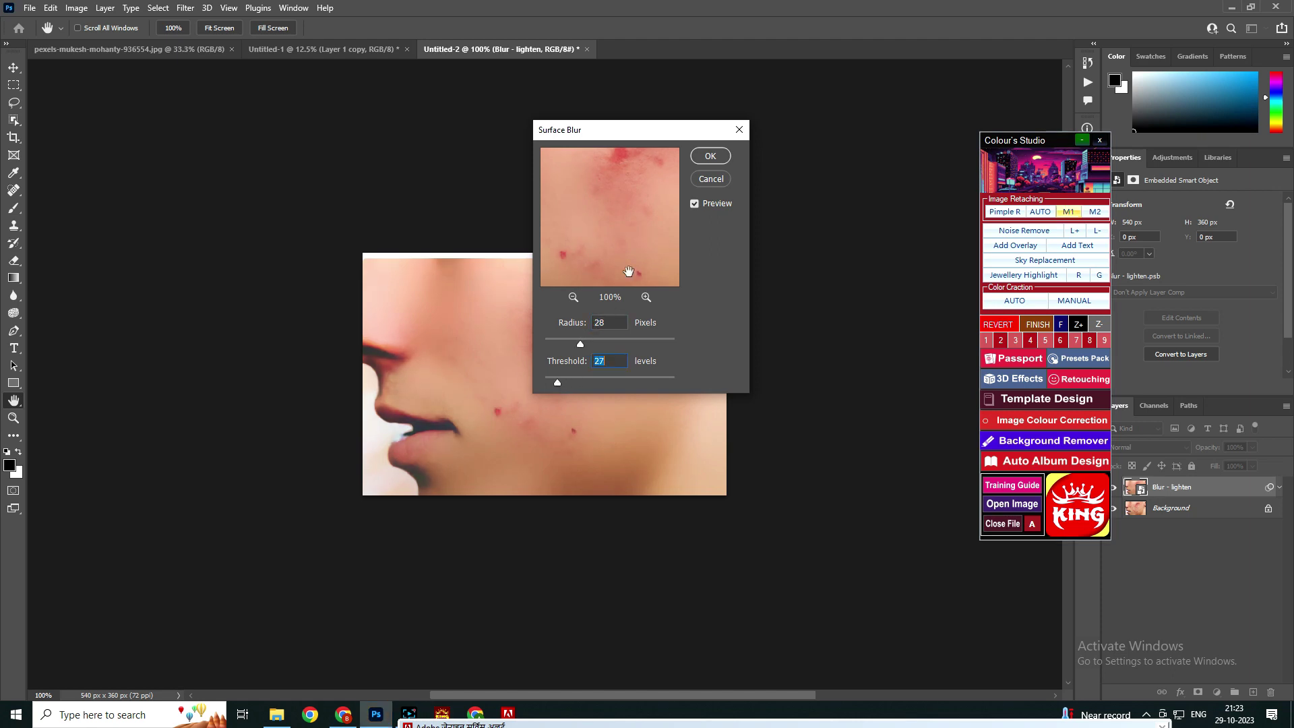
{"action": "left_click", "coordinate": [705, 155]}
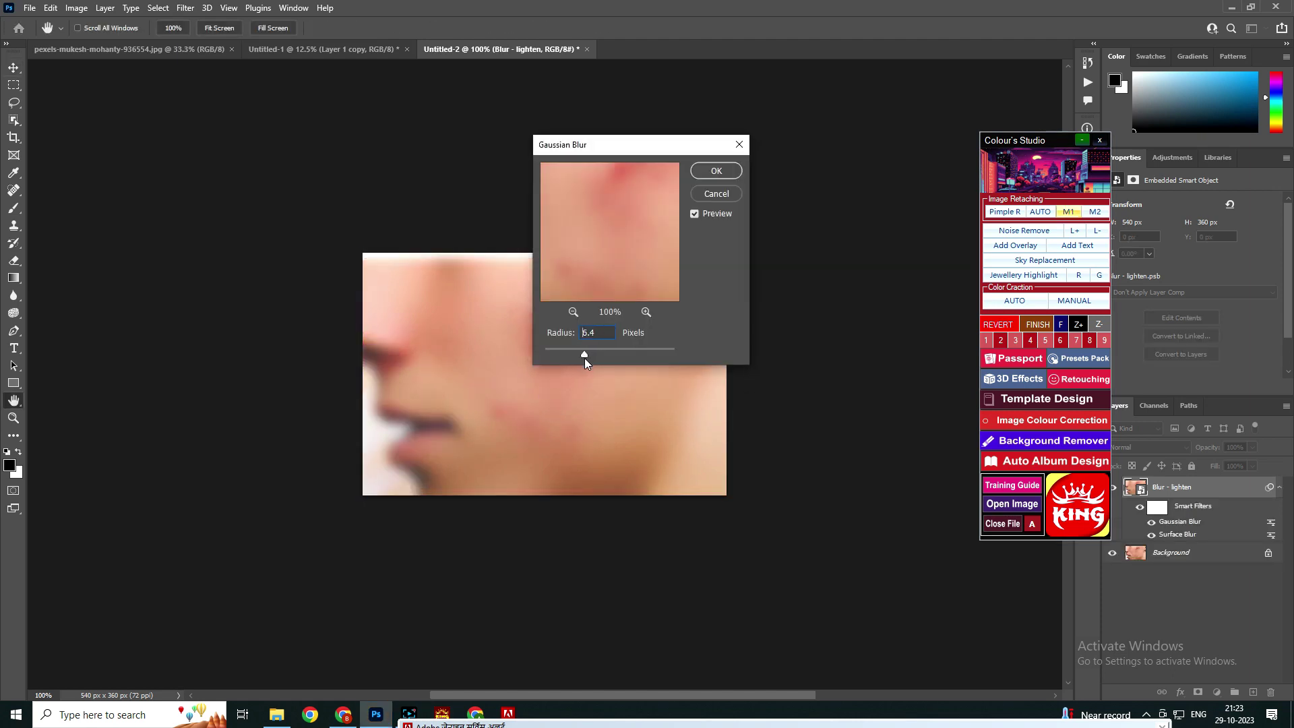
{"action": "left_click", "coordinate": [716, 170]}
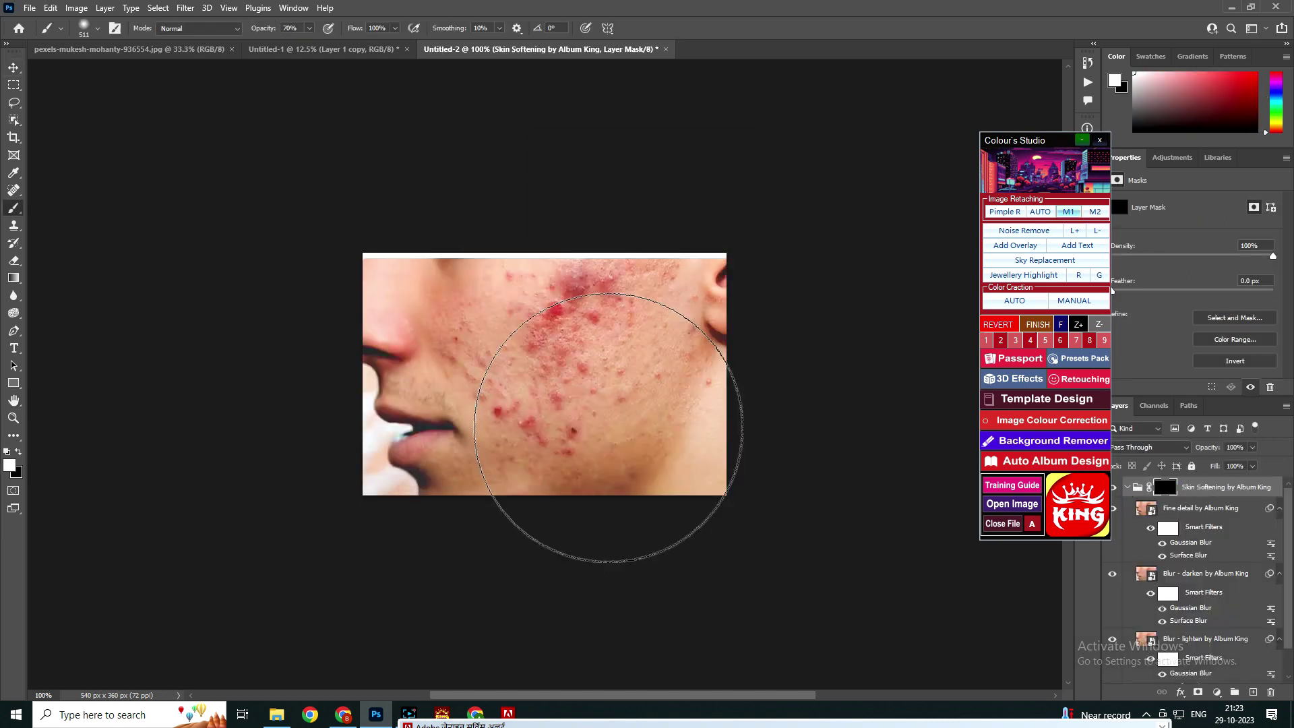
Paint on the Skin Softening mask over the acne on the cheek and jaw with an 89 px brush
{"action": "left_click", "coordinate": [98, 28]}
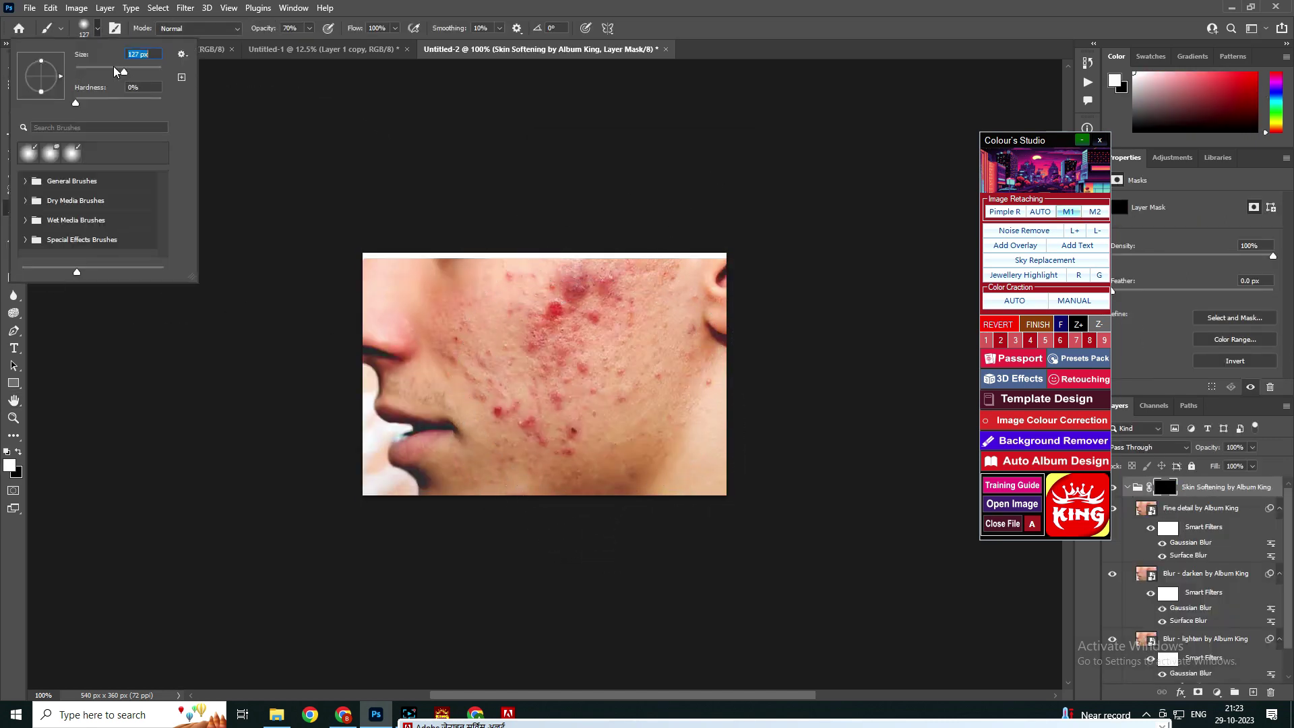
{"action": "key", "text": "Return"}
{"action": "mouse_move", "coordinate": [549, 323]}
{"action": "left_mouse_down"}
{"action": "mouse_move", "coordinate": [589, 289]}
{"action": "mouse_move", "coordinate": [607, 334]}
{"action": "left_mouse_up"}
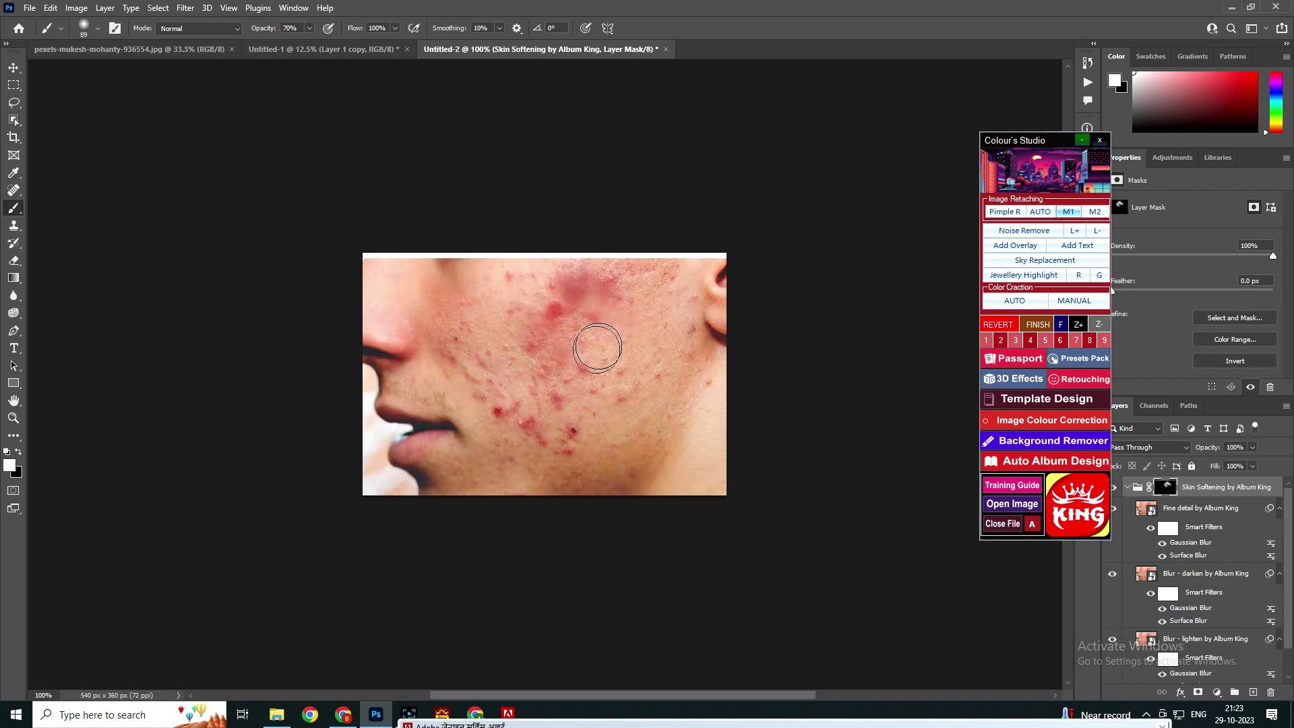
{"action": "mouse_move", "coordinate": [572, 452]}
{"action": "left_mouse_down"}
{"action": "mouse_move", "coordinate": [517, 429]}
{"action": "mouse_move", "coordinate": [526, 409]}
{"action": "mouse_move", "coordinate": [494, 394]}
{"action": "mouse_move", "coordinate": [465, 345]}
{"action": "mouse_move", "coordinate": [515, 326]}
{"action": "mouse_move", "coordinate": [547, 371]}
{"action": "mouse_move", "coordinate": [617, 396]}
{"action": "mouse_move", "coordinate": [583, 322]}
{"action": "mouse_move", "coordinate": [534, 312]}
{"action": "mouse_move", "coordinate": [508, 275]}
{"action": "left_mouse_up"}
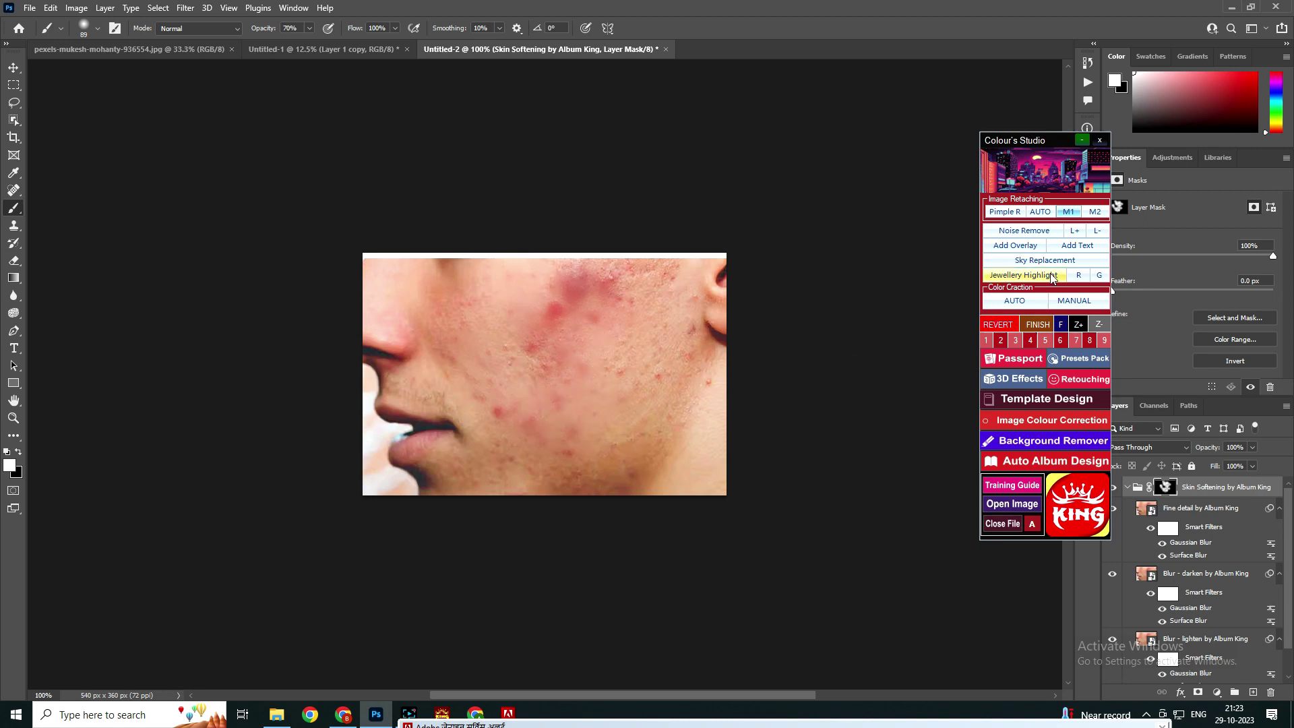
Finalize the softened face, run the M2 retouch, paint its mask over the remaining cheek blemishes and flatten the result
{"action": "left_click", "coordinate": [1039, 326]}
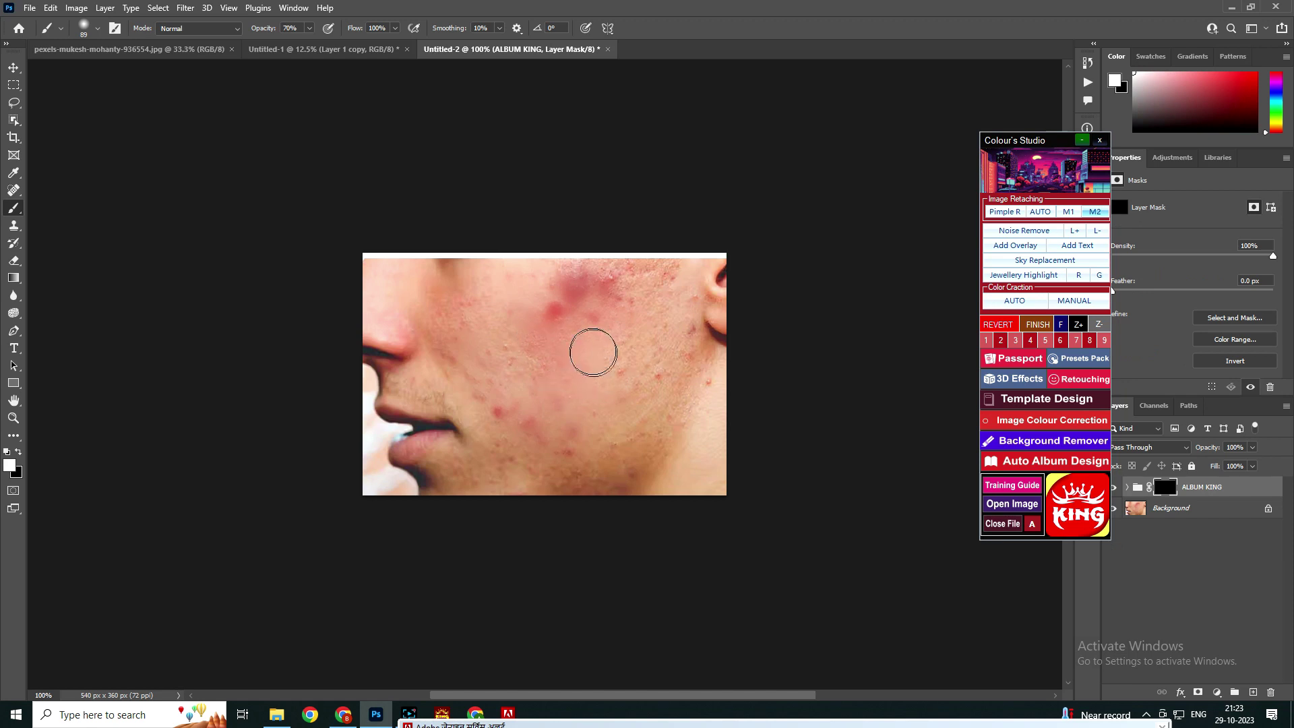
{"action": "mouse_move", "coordinate": [569, 337]}
{"action": "left_mouse_down"}
{"action": "mouse_move", "coordinate": [630, 263]}
{"action": "mouse_move", "coordinate": [655, 386]}
{"action": "mouse_move", "coordinate": [679, 381]}
{"action": "mouse_move", "coordinate": [639, 452]}
{"action": "mouse_move", "coordinate": [671, 470]}
{"action": "mouse_move", "coordinate": [508, 494]}
{"action": "mouse_move", "coordinate": [534, 485]}
{"action": "mouse_move", "coordinate": [506, 467]}
{"action": "mouse_move", "coordinate": [528, 404]}
{"action": "mouse_move", "coordinate": [571, 458]}
{"action": "mouse_move", "coordinate": [476, 335]}
{"action": "mouse_move", "coordinate": [466, 377]}
{"action": "mouse_move", "coordinate": [513, 349]}
{"action": "mouse_move", "coordinate": [492, 354]}
{"action": "mouse_move", "coordinate": [540, 277]}
{"action": "mouse_move", "coordinate": [645, 297]}
{"action": "mouse_move", "coordinate": [657, 270]}
{"action": "mouse_move", "coordinate": [690, 333]}
{"action": "mouse_move", "coordinate": [670, 367]}
{"action": "left_mouse_up"}
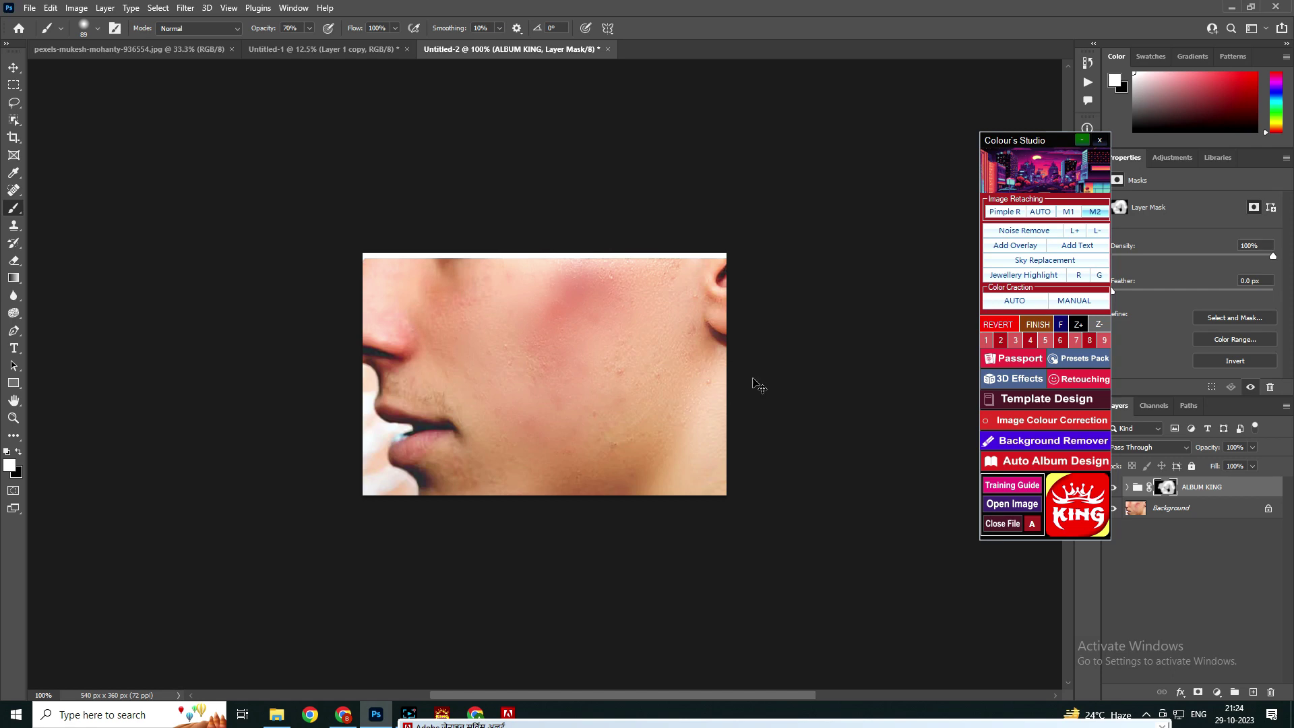
{"action": "left_click", "coordinate": [1045, 327]}
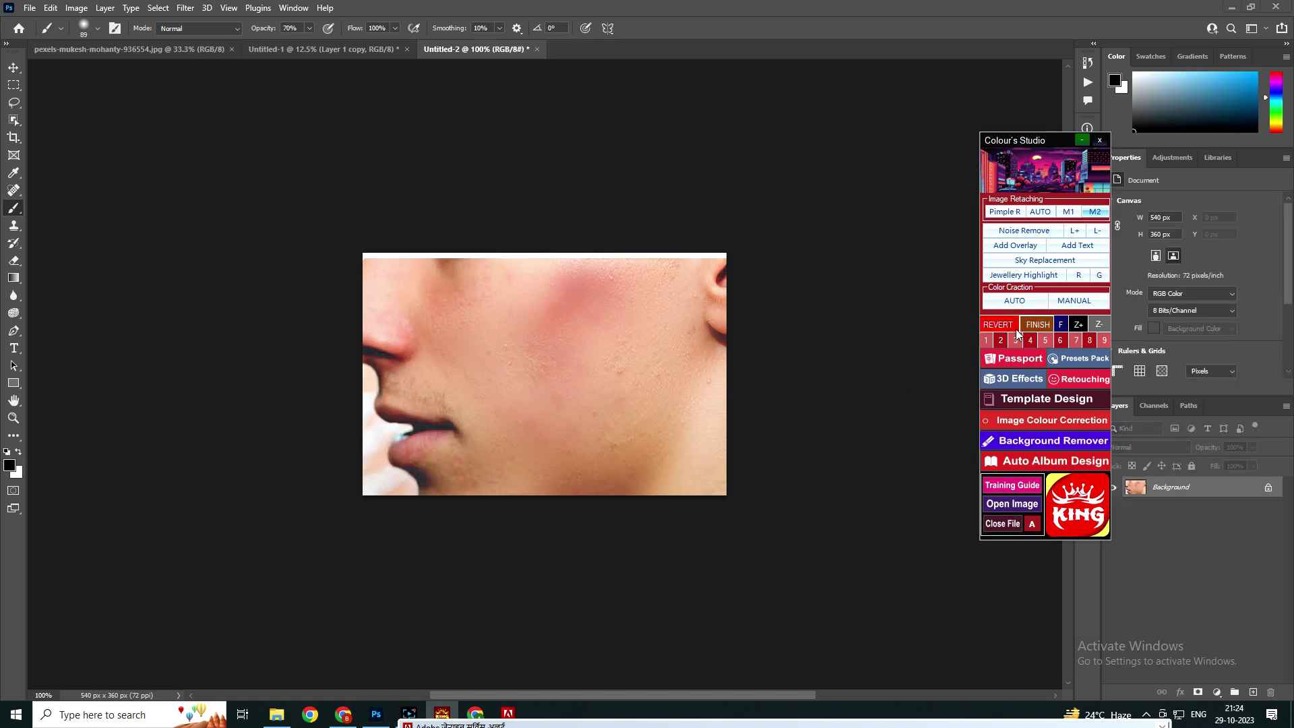
Close the retouched Untitled-2 document without saving and create a new blank 766 × 415 px document
{"action": "left_click", "coordinate": [535, 50]}
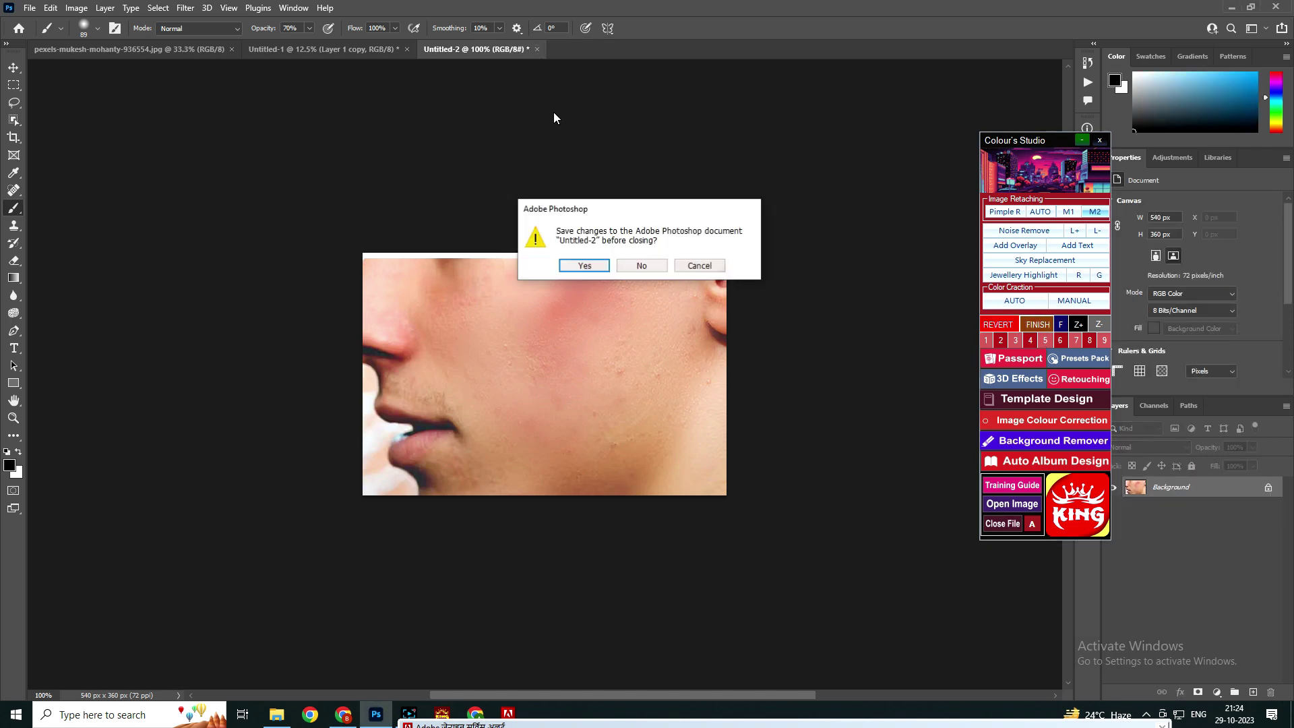
{"action": "left_click", "coordinate": [645, 267]}
{"action": "key", "text": "ctrl+n"}
{"action": "key", "text": "Return"}
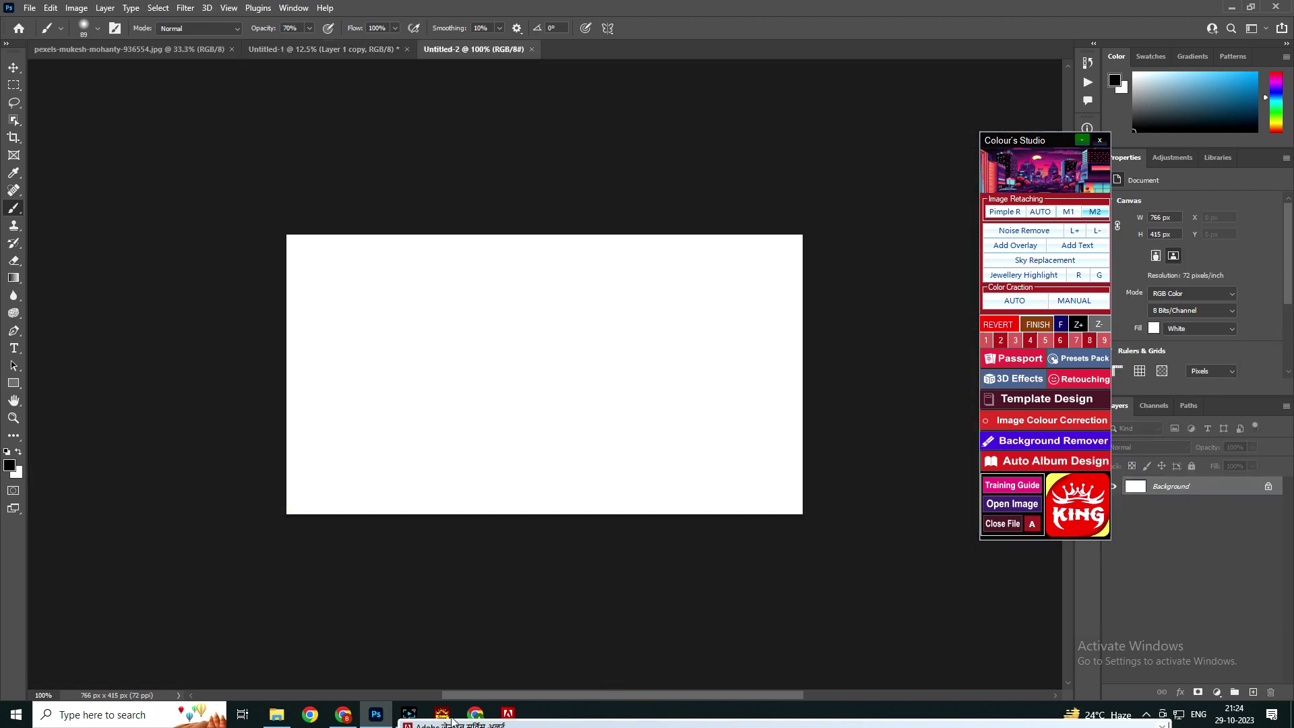
In Chrome, copy the Adobe Stock acne cheek close-up from the Google Images results and paste it into the new Photoshop document
{"action": "left_click", "coordinate": [356, 718]}
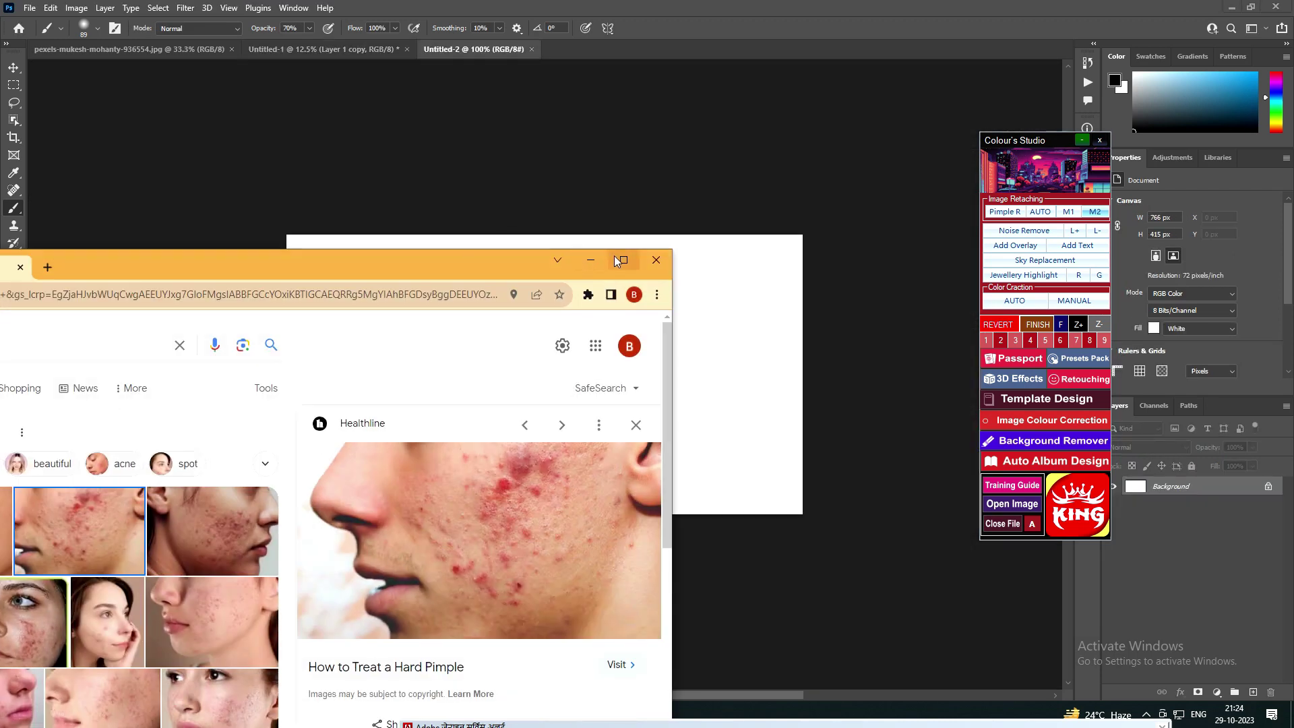
{"action": "left_click", "coordinate": [623, 261]}
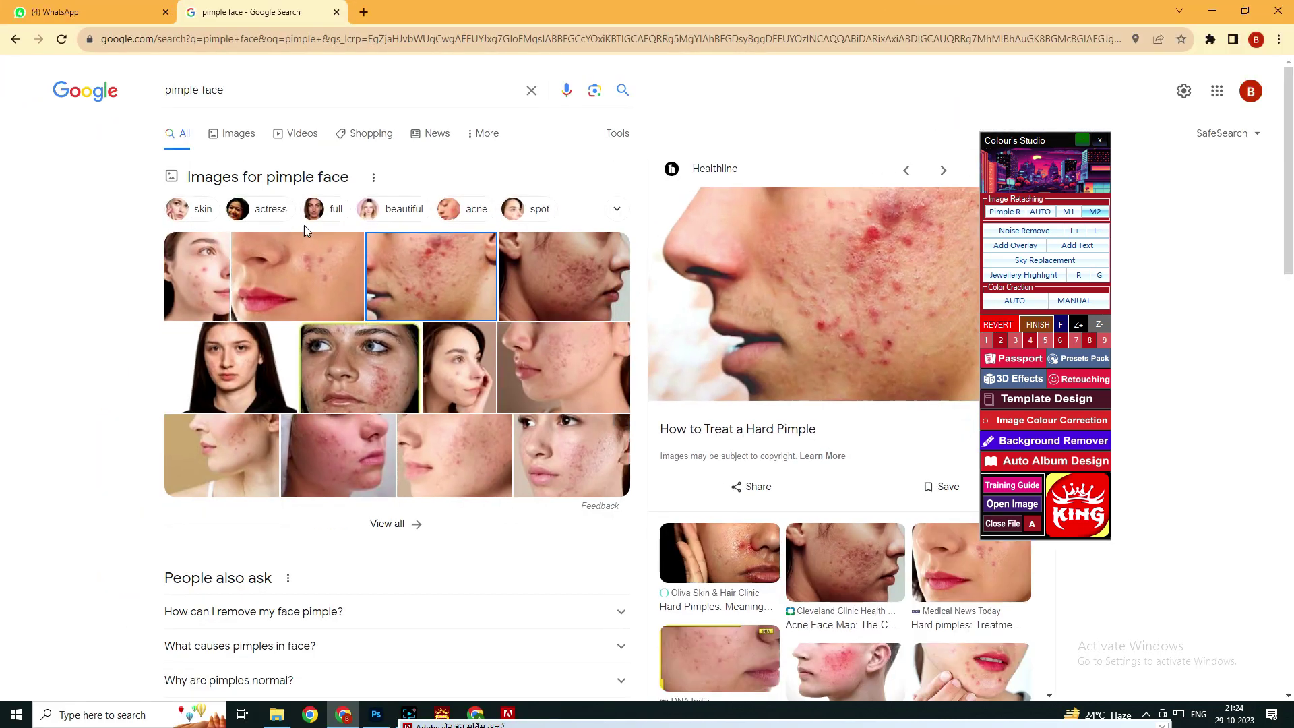
{"action": "left_click", "coordinate": [235, 134]}
{"action": "left_click", "coordinate": [297, 467]}
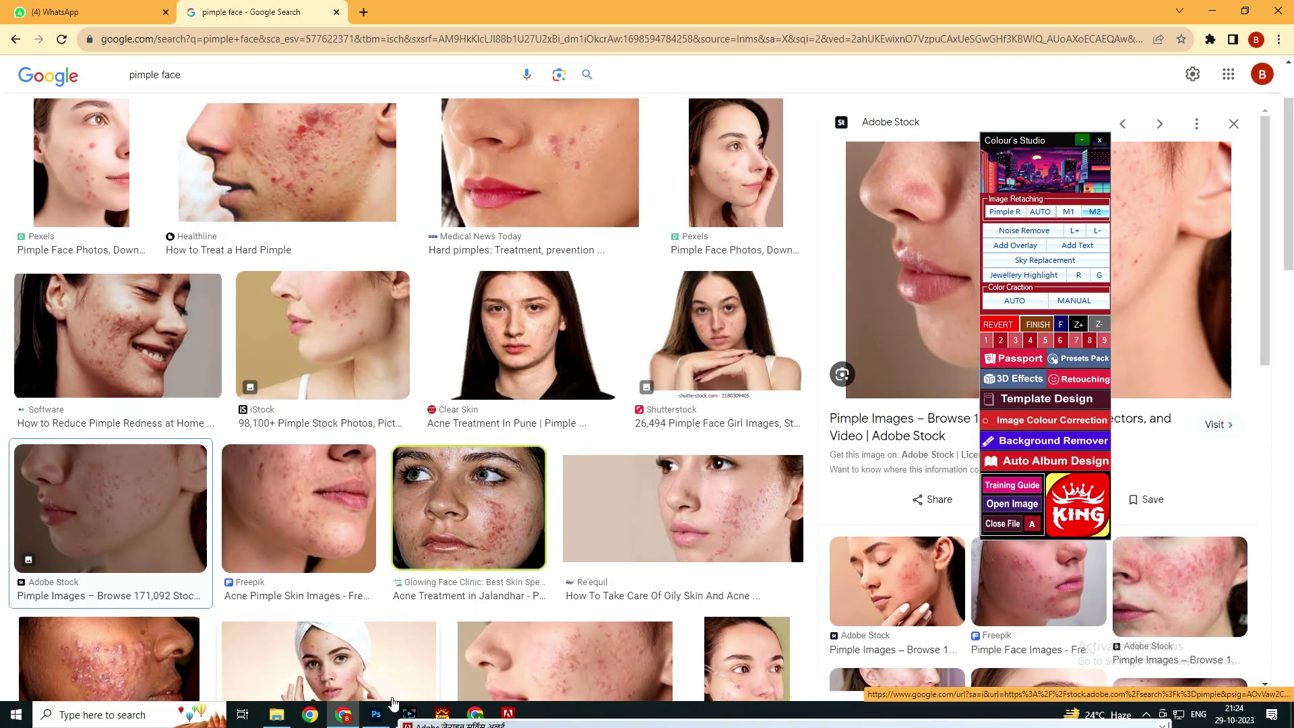
{"action": "left_click", "coordinate": [376, 714]}
{"action": "key", "text": "ctrl+v"}
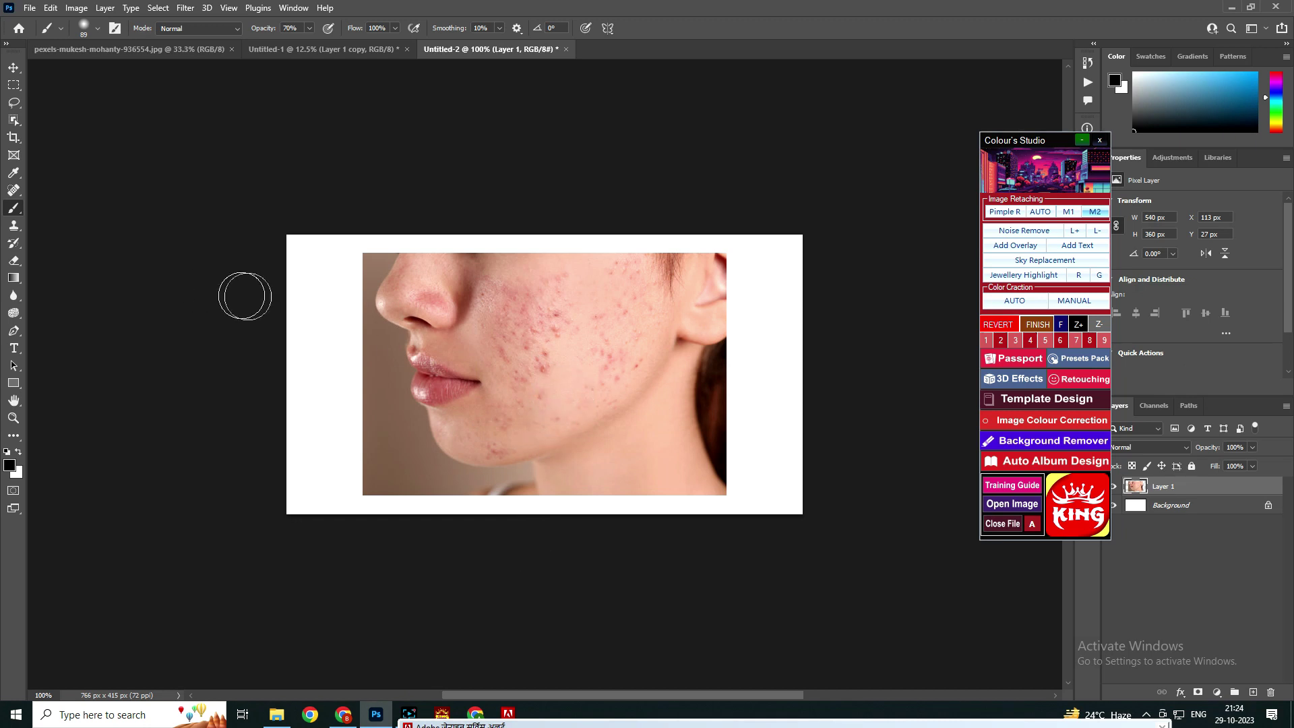
Run the M1 skin retouch with Surface Blur radius 32 and threshold 35, and Gaussian Blur radius 5.8
{"action": "left_click", "coordinate": [1068, 211]}
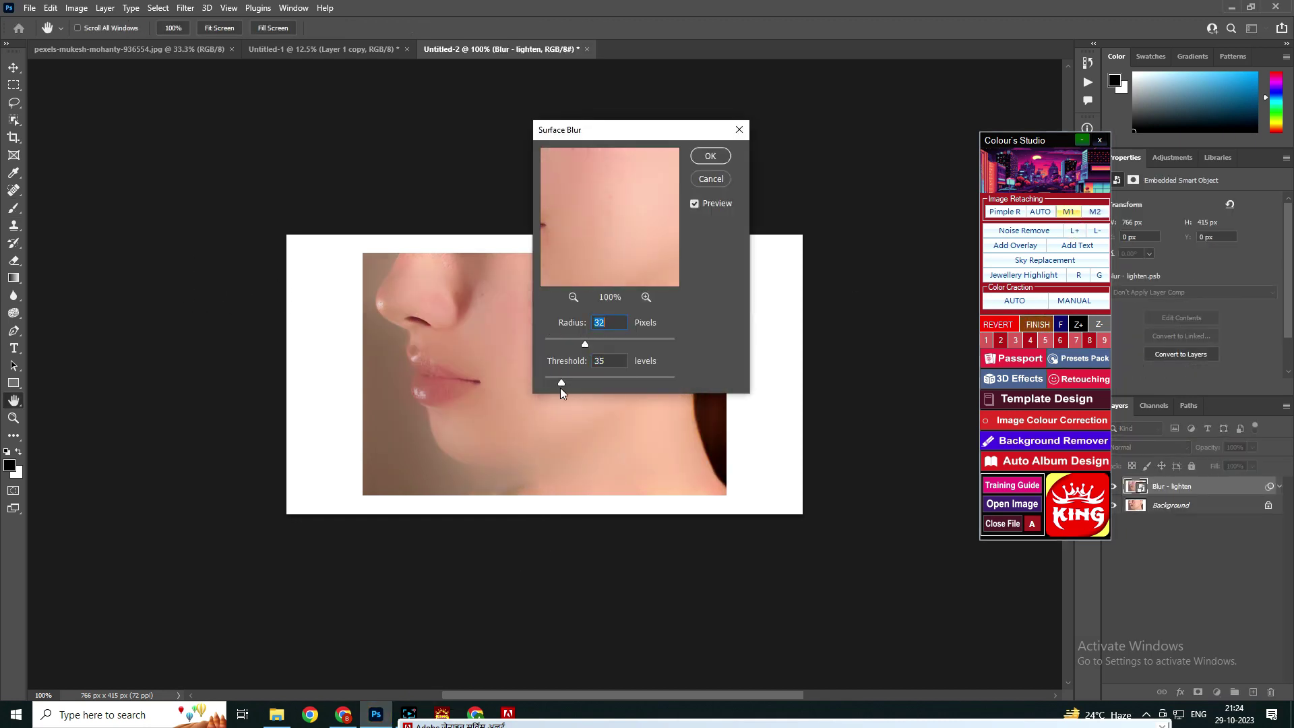
{"action": "left_click", "coordinate": [710, 156]}
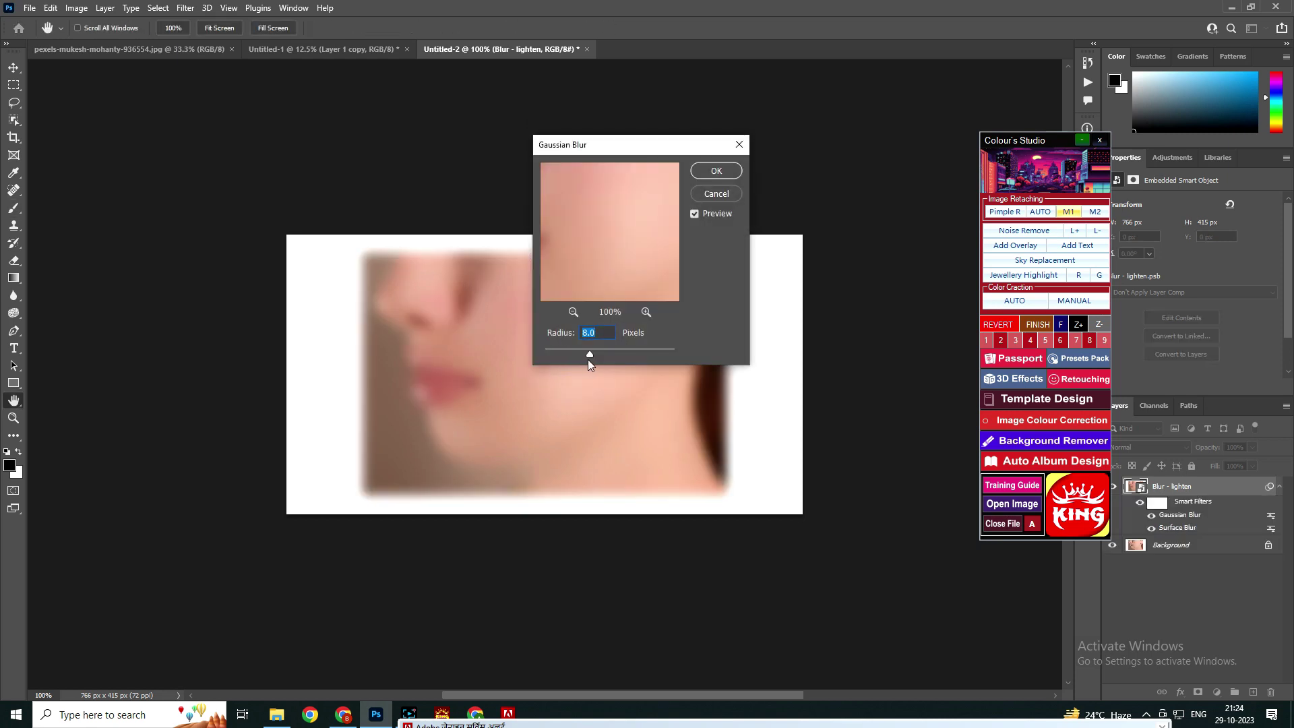
{"action": "left_click_drag", "start_coordinate": [587, 357], "coordinate": [582, 357]}
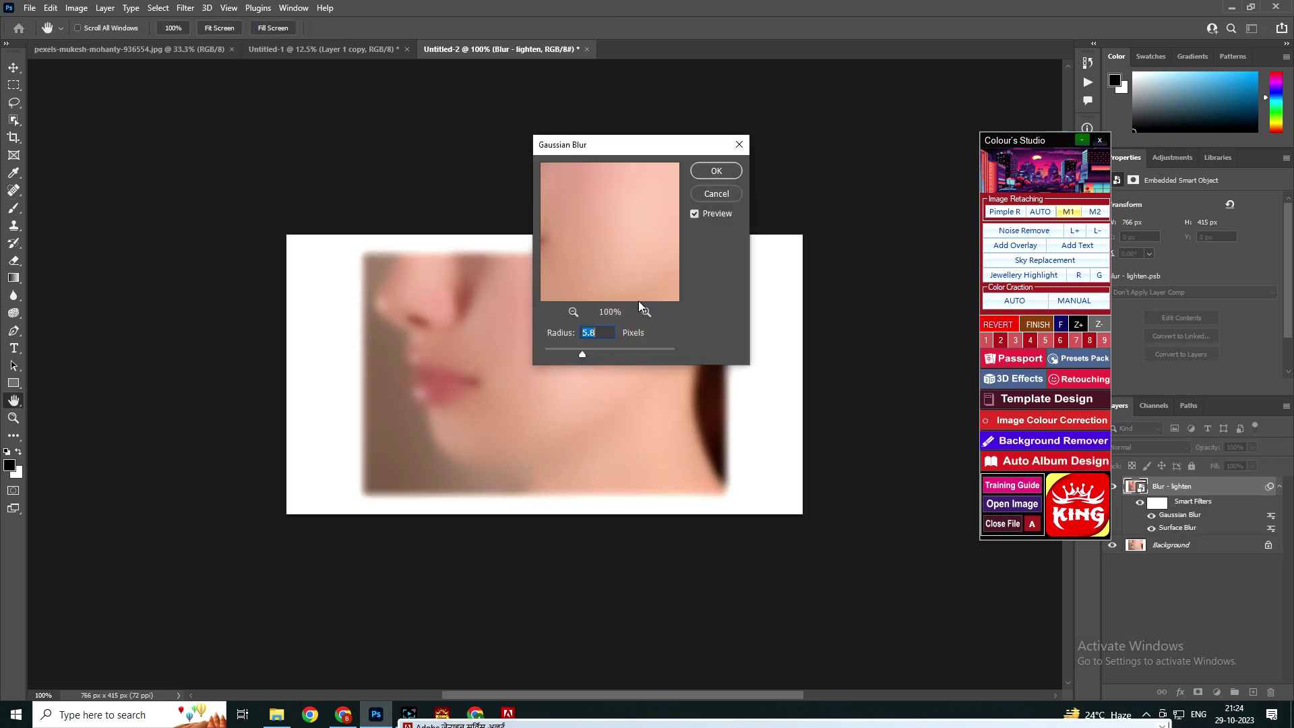
{"action": "left_click", "coordinate": [716, 173]}
Paint on the Skin Softening mask over the cheek's blemishes with an 89 px brush and finish the retouch as a flat image
{"action": "mouse_move", "coordinate": [546, 388]}
{"action": "left_mouse_down"}
{"action": "mouse_move", "coordinate": [537, 320]}
{"action": "mouse_move", "coordinate": [549, 321]}
{"action": "mouse_move", "coordinate": [519, 355]}
{"action": "mouse_move", "coordinate": [537, 380]}
{"action": "mouse_move", "coordinate": [574, 385]}
{"action": "mouse_move", "coordinate": [606, 372]}
{"action": "mouse_move", "coordinate": [605, 334]}
{"action": "mouse_move", "coordinate": [625, 327]}
{"action": "mouse_move", "coordinate": [592, 303]}
{"action": "mouse_move", "coordinate": [634, 285]}
{"action": "mouse_move", "coordinate": [619, 312]}
{"action": "mouse_move", "coordinate": [508, 305]}
{"action": "mouse_move", "coordinate": [558, 276]}
{"action": "mouse_move", "coordinate": [545, 351]}
{"action": "mouse_move", "coordinate": [500, 438]}
{"action": "mouse_move", "coordinate": [633, 389]}
{"action": "mouse_move", "coordinate": [640, 367]}
{"action": "mouse_move", "coordinate": [537, 326]}
{"action": "left_mouse_up"}
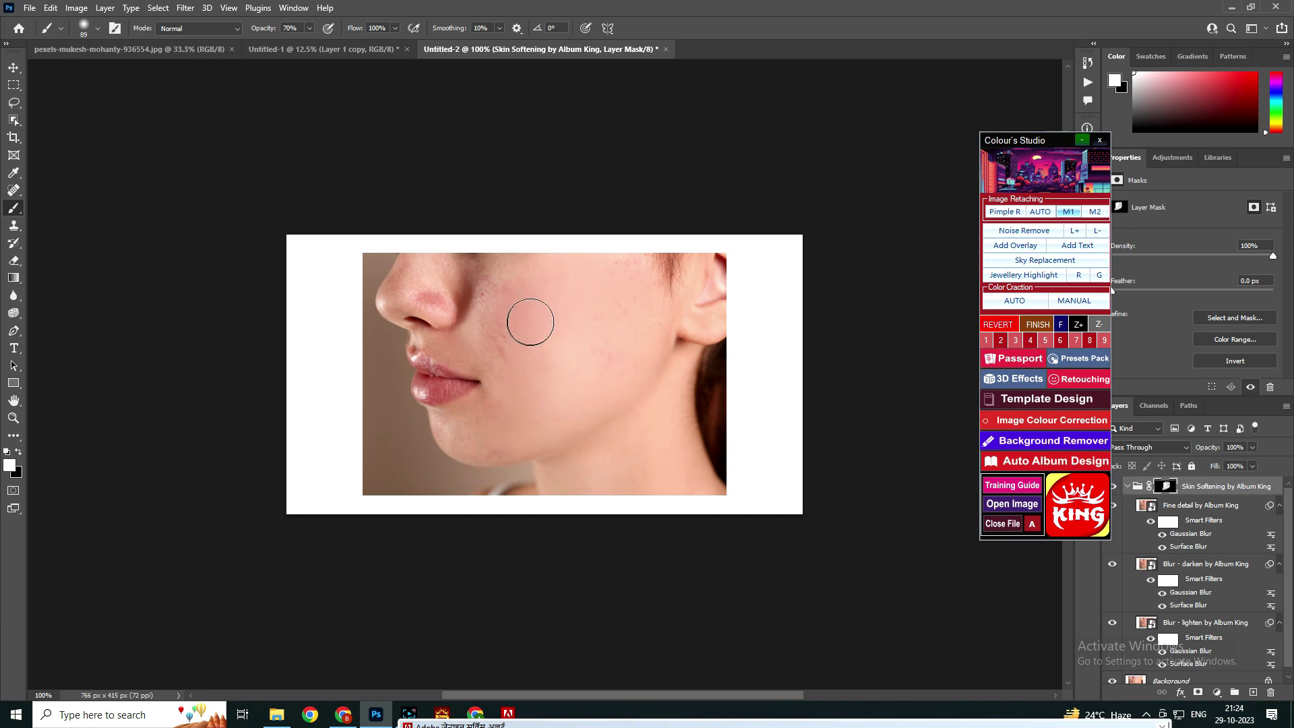
{"action": "left_click", "coordinate": [988, 330]}
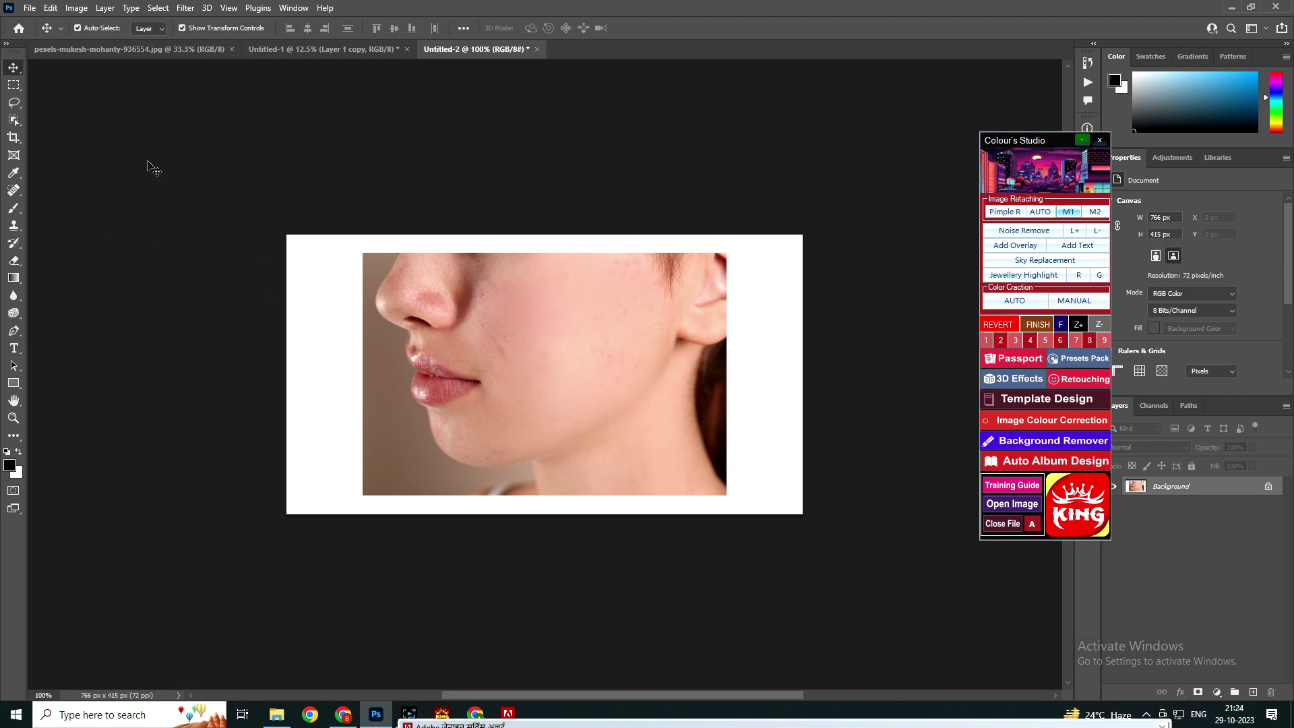
Paste the original acne face into the black-and-white couple portrait, enlarge it to about 254% and place it over the man's head and shoulder
{"action": "key", "text": "ctrl+Tab"}
{"action": "key", "text": "ctrl+v"}
{"action": "left_click_drag", "start_coordinate": [552, 393], "coordinate": [375, 346]}
{"action": "key", "text": "ctrl+t"}
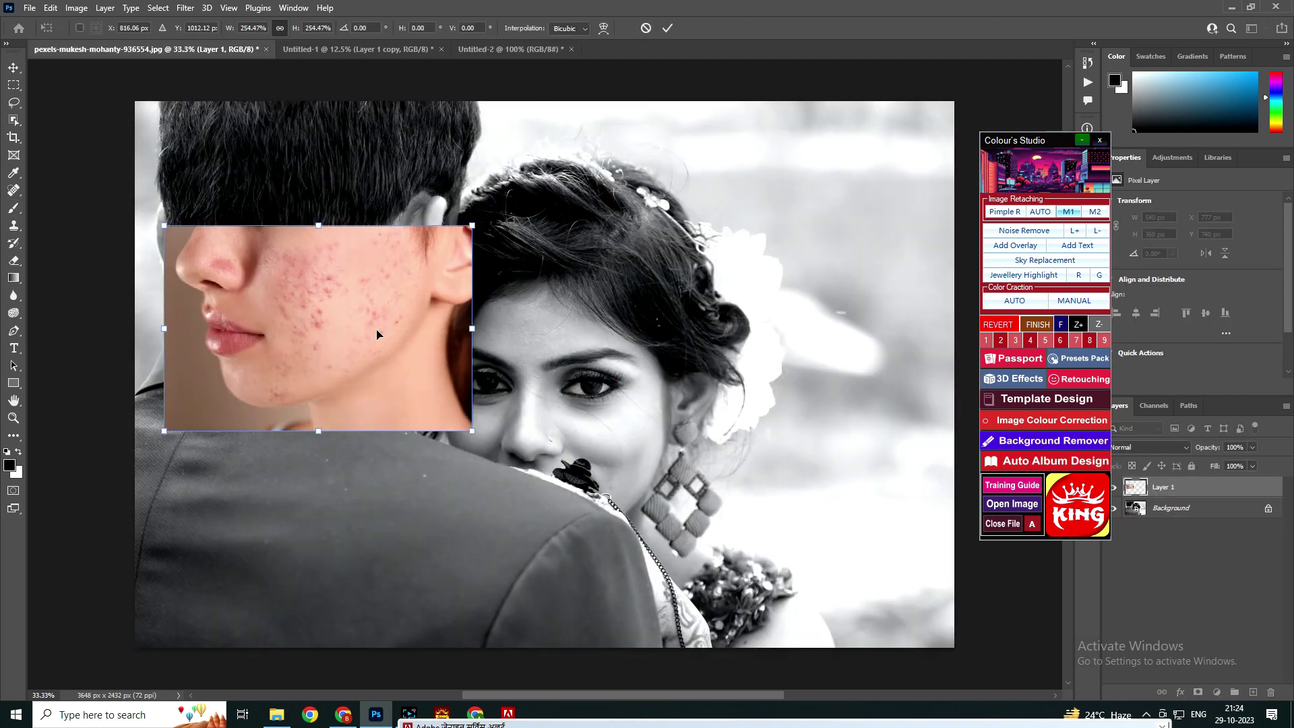
{"action": "left_click", "coordinate": [666, 29]}
In Untitled-2, paste the original face over the retouched one, shift it aside for comparison and delete it
{"action": "left_click", "coordinate": [483, 52]}
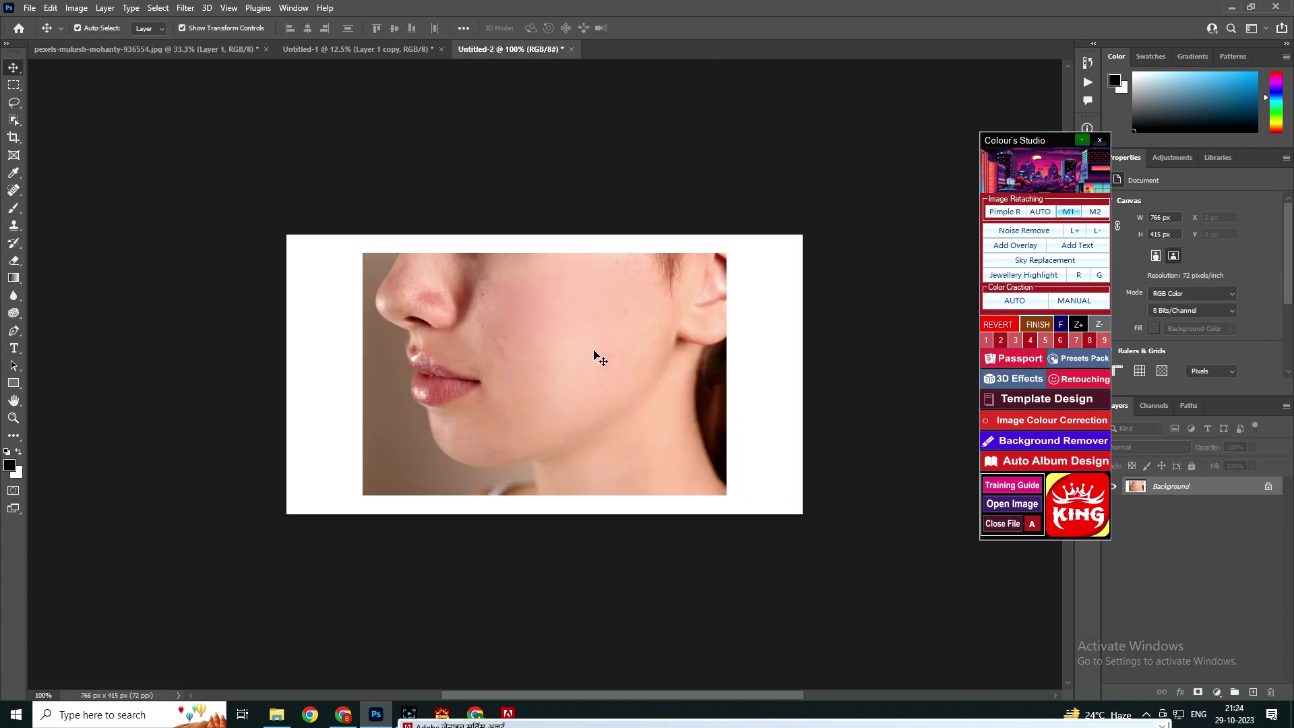
{"action": "key", "text": "ctrl+v"}
{"action": "left_click_drag", "start_coordinate": [543, 333], "coordinate": [475, 422]}
{"action": "left_click_drag", "start_coordinate": [584, 345], "coordinate": [367, 386]}
{"action": "key", "text": "Delete"}
{"action": "left_click_drag", "start_coordinate": [539, 354], "coordinate": [547, 386]}
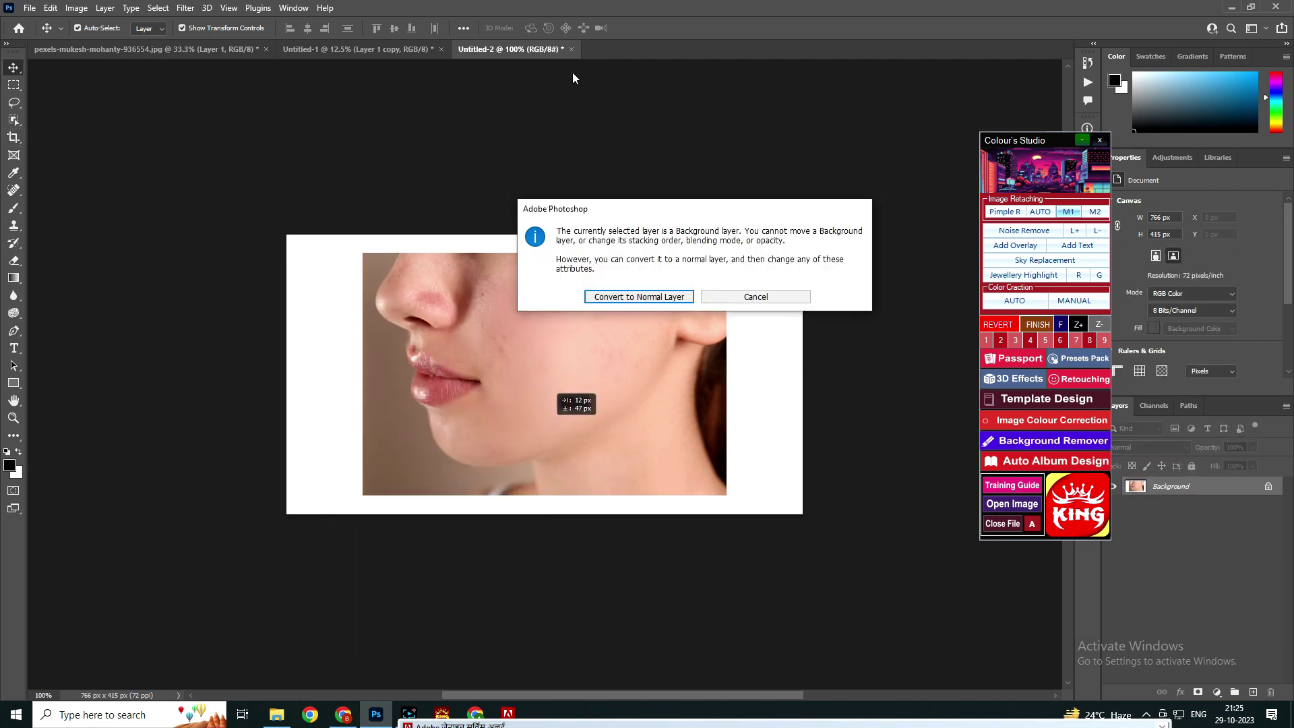
Close all three open documents without saving and create a new 540 × 360 px document
{"action": "left_click", "coordinate": [745, 300]}
{"action": "left_click", "coordinate": [572, 50]}
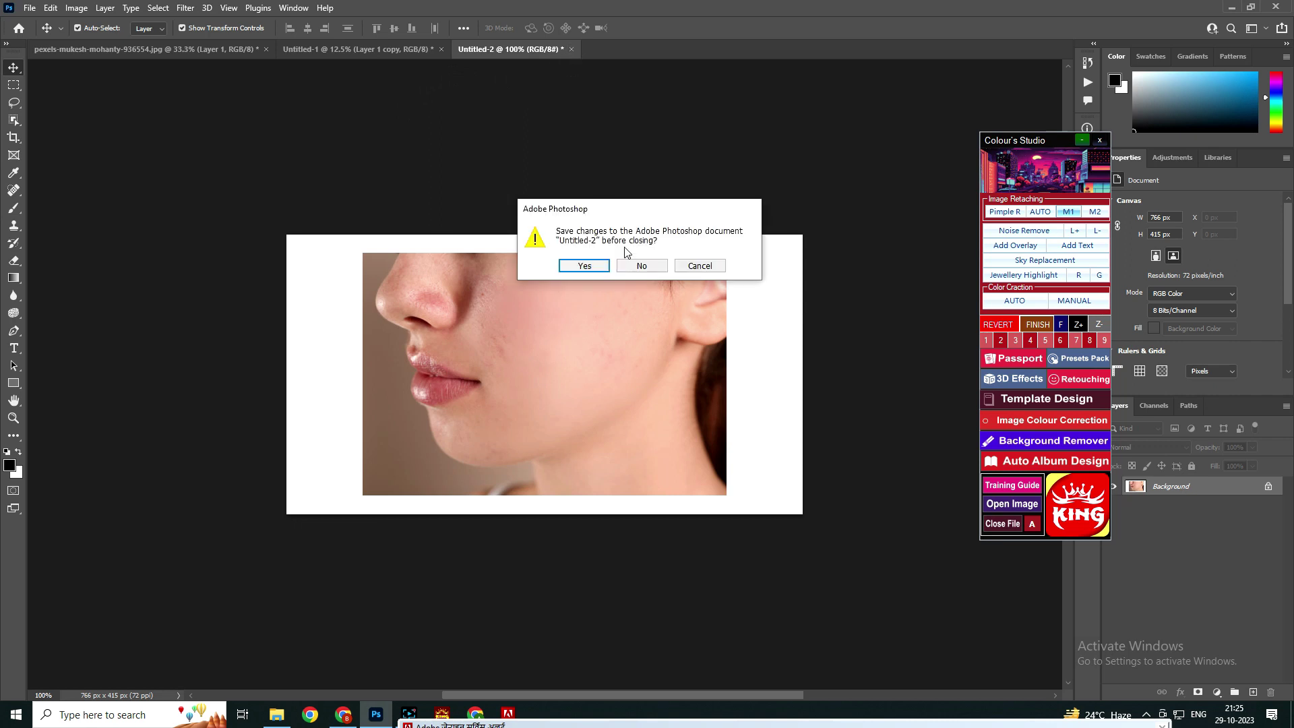
{"action": "left_click", "coordinate": [642, 266]}
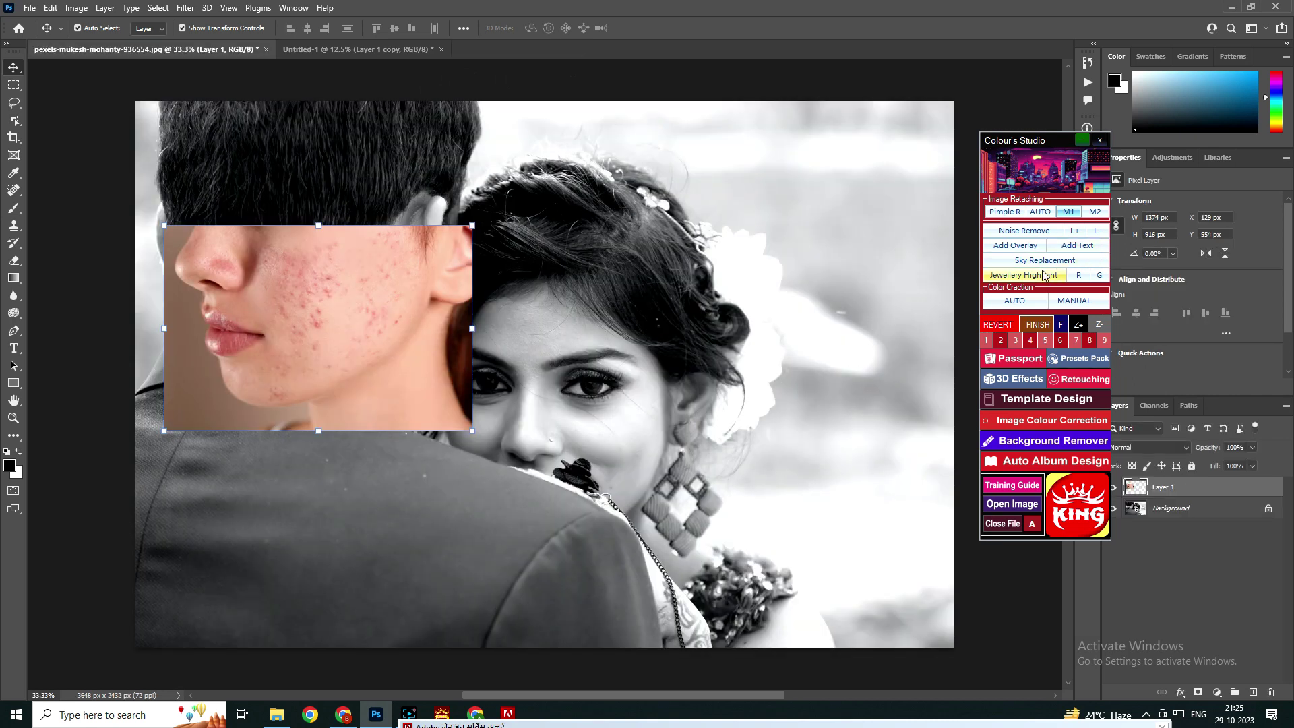
{"action": "left_click", "coordinate": [437, 50]}
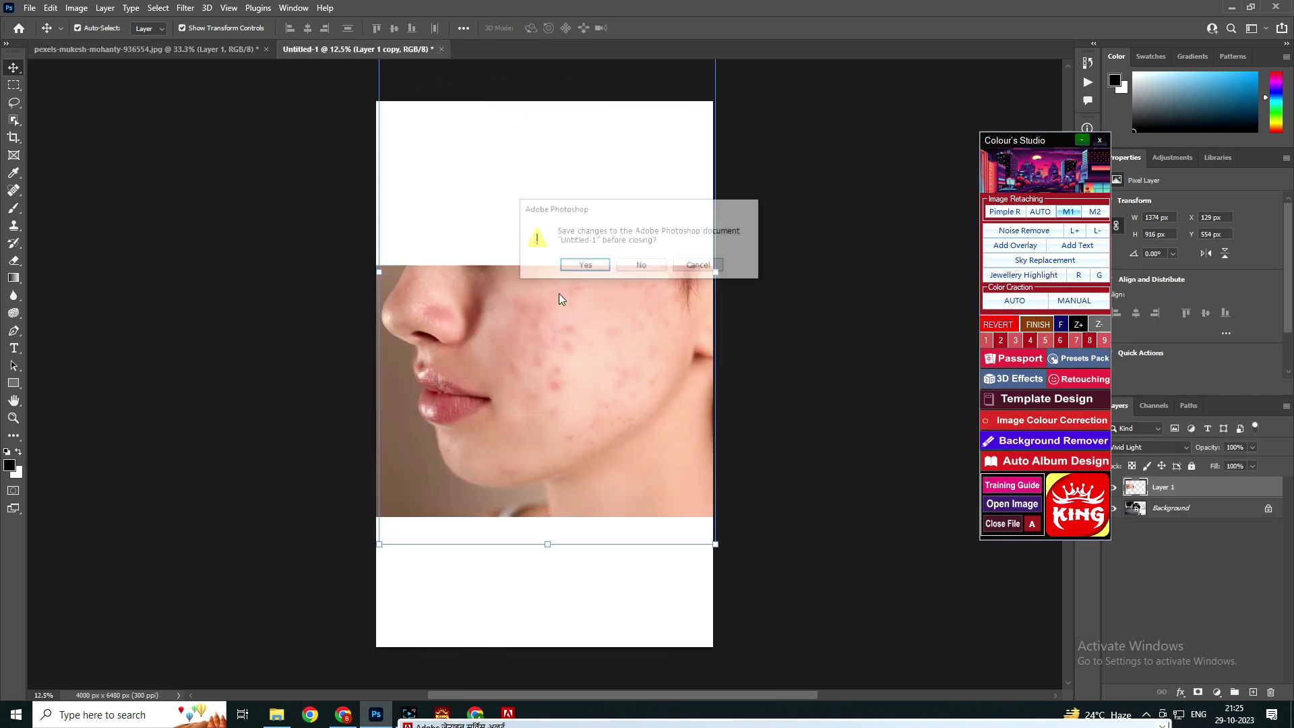
{"action": "left_click", "coordinate": [640, 273]}
{"action": "left_click", "coordinate": [266, 50]}
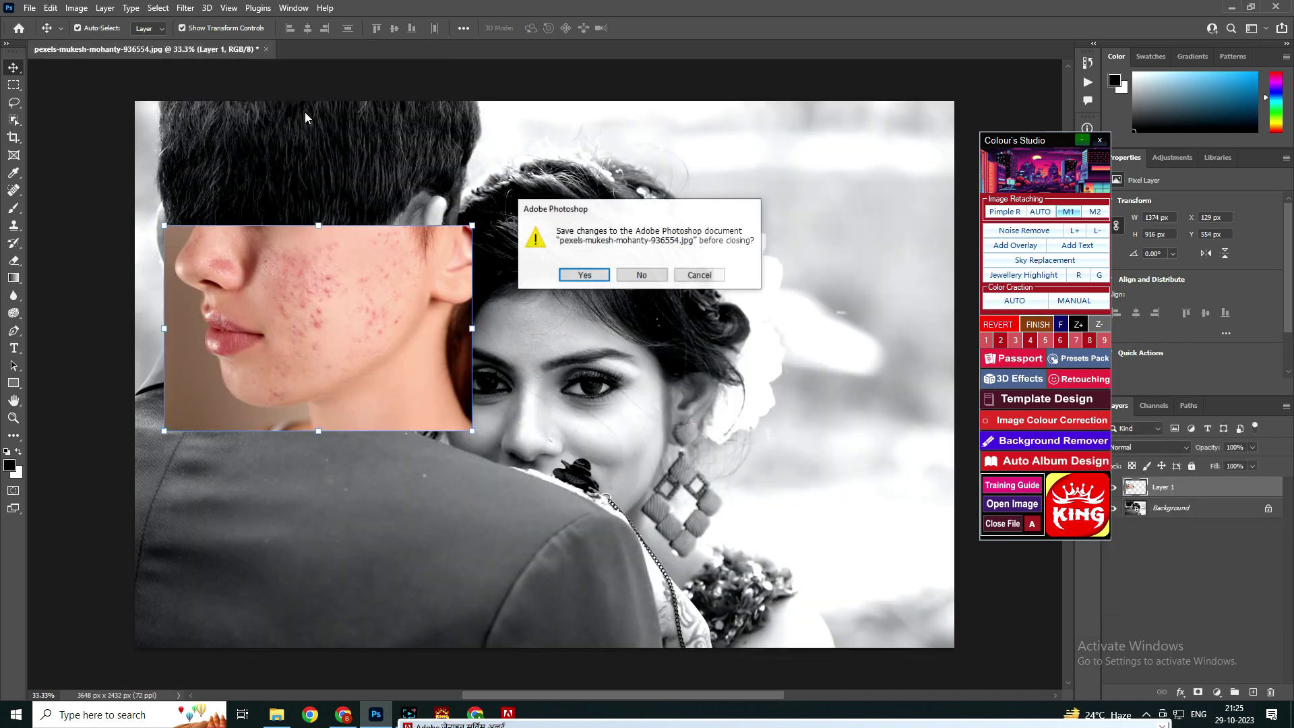
{"action": "left_click", "coordinate": [640, 274]}
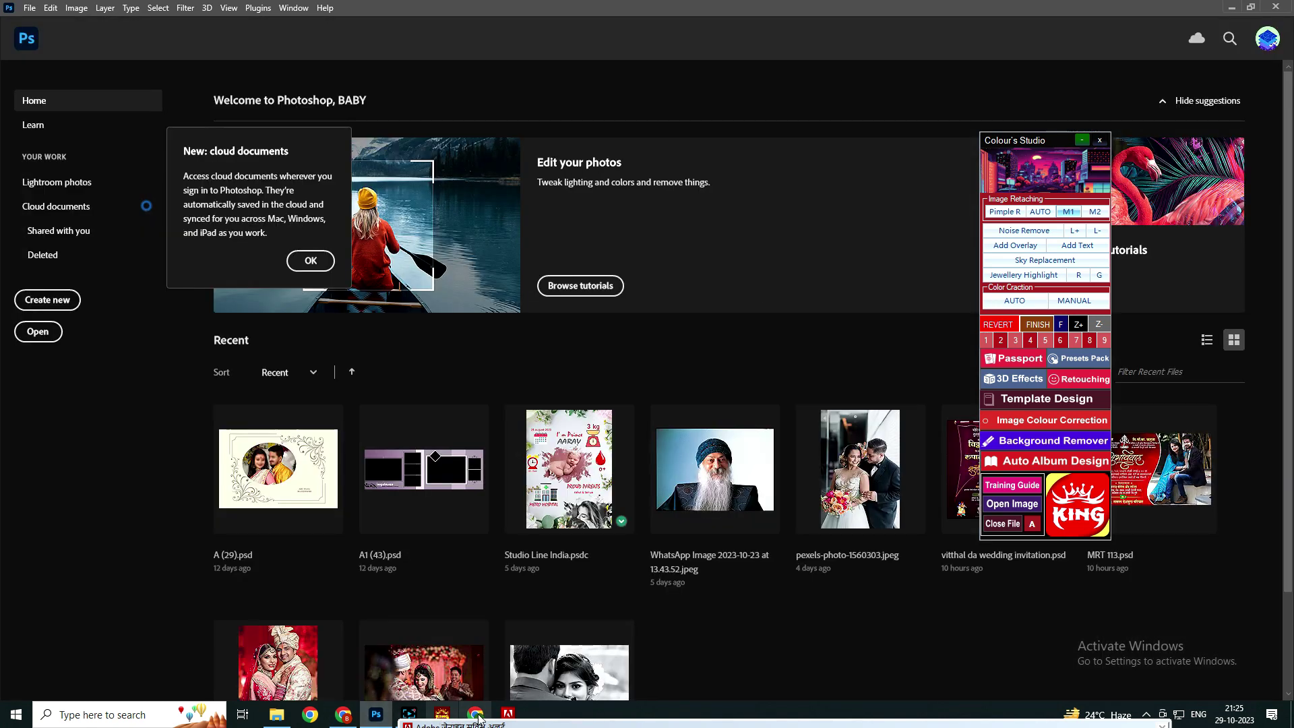
{"action": "key", "text": "ctrl+n"}
{"action": "key", "text": "Return"}
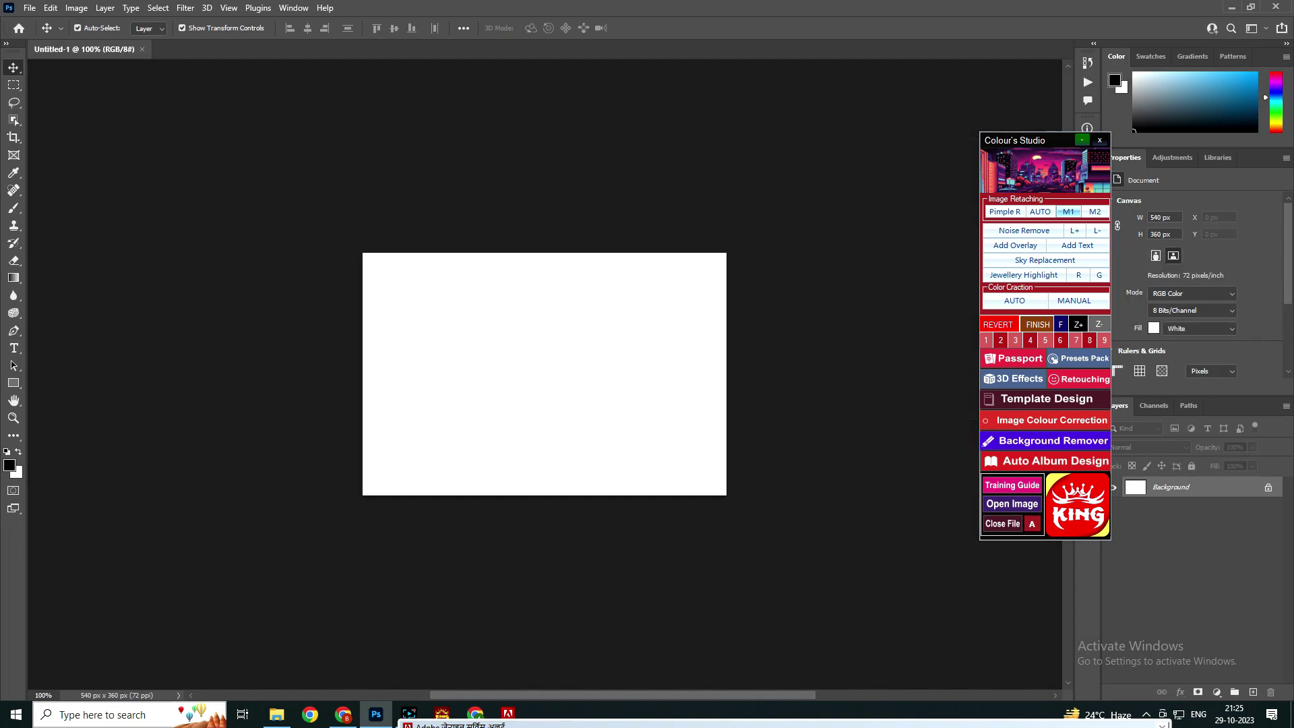
Switch to Chrome and search Google Images for "sky couple image"
{"action": "left_click", "coordinate": [343, 714]}
{"action": "type", "text": "sky couple "}
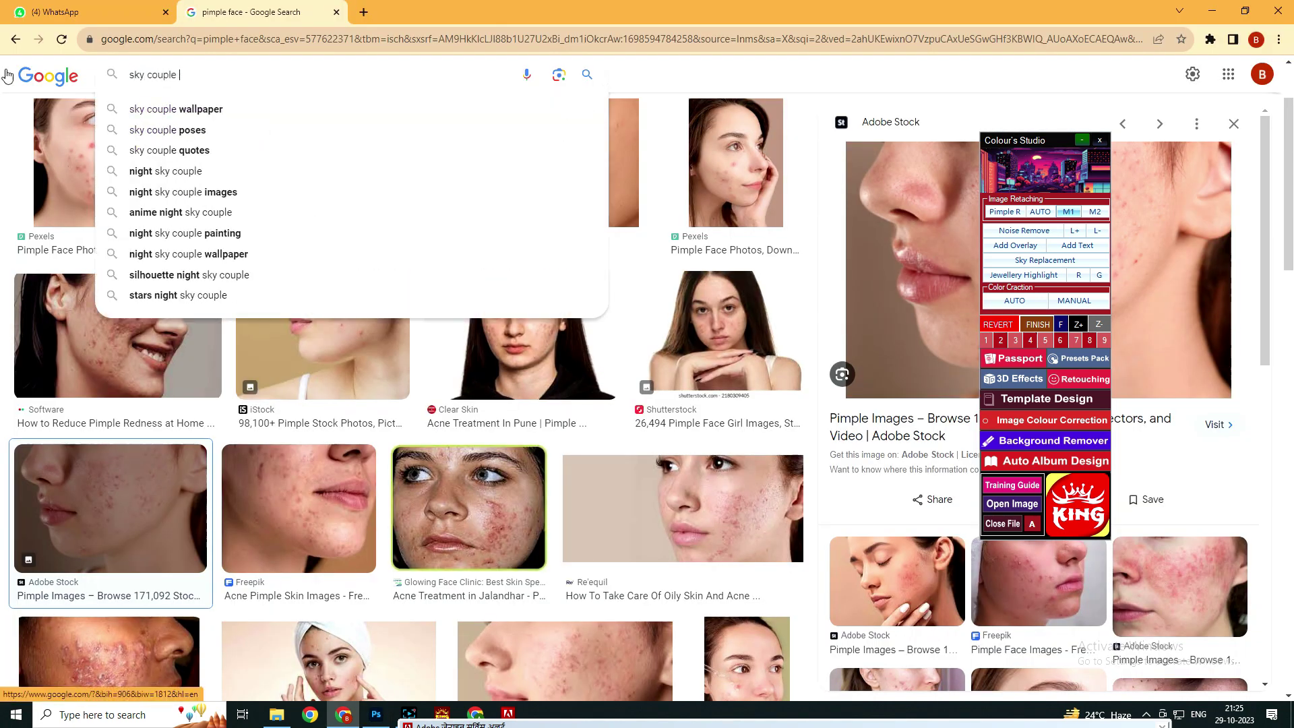
{"action": "type", "text": "image"}
{"action": "key", "text": "Return"}
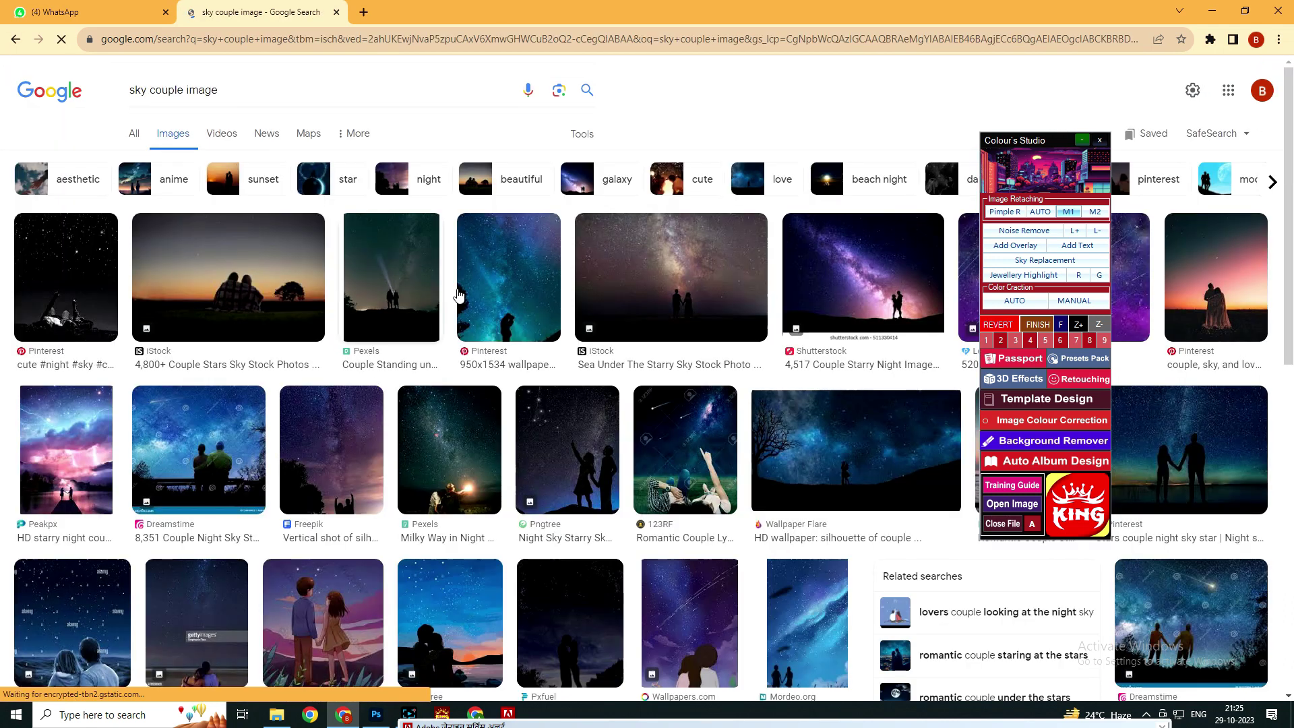
Narrow the image results to anime and copy the HD Wallpapers picture of the uniformed couple on a bicycle
{"action": "scroll", "coordinate": [304, 256], "scroll_direction": "down", "scroll_amount": 3}
{"action": "scroll", "coordinate": [199, 176], "scroll_direction": "up", "scroll_amount": 3}
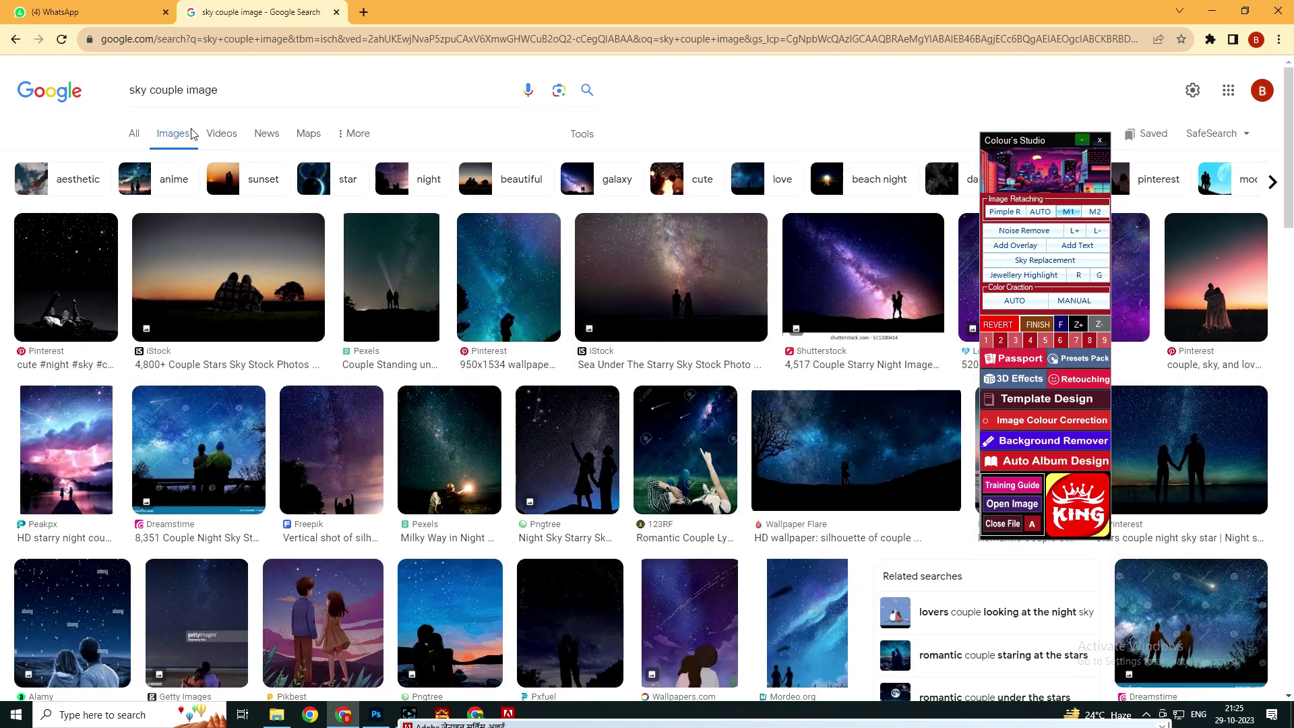
{"action": "scroll", "coordinate": [168, 134], "scroll_direction": "down", "scroll_amount": 1}
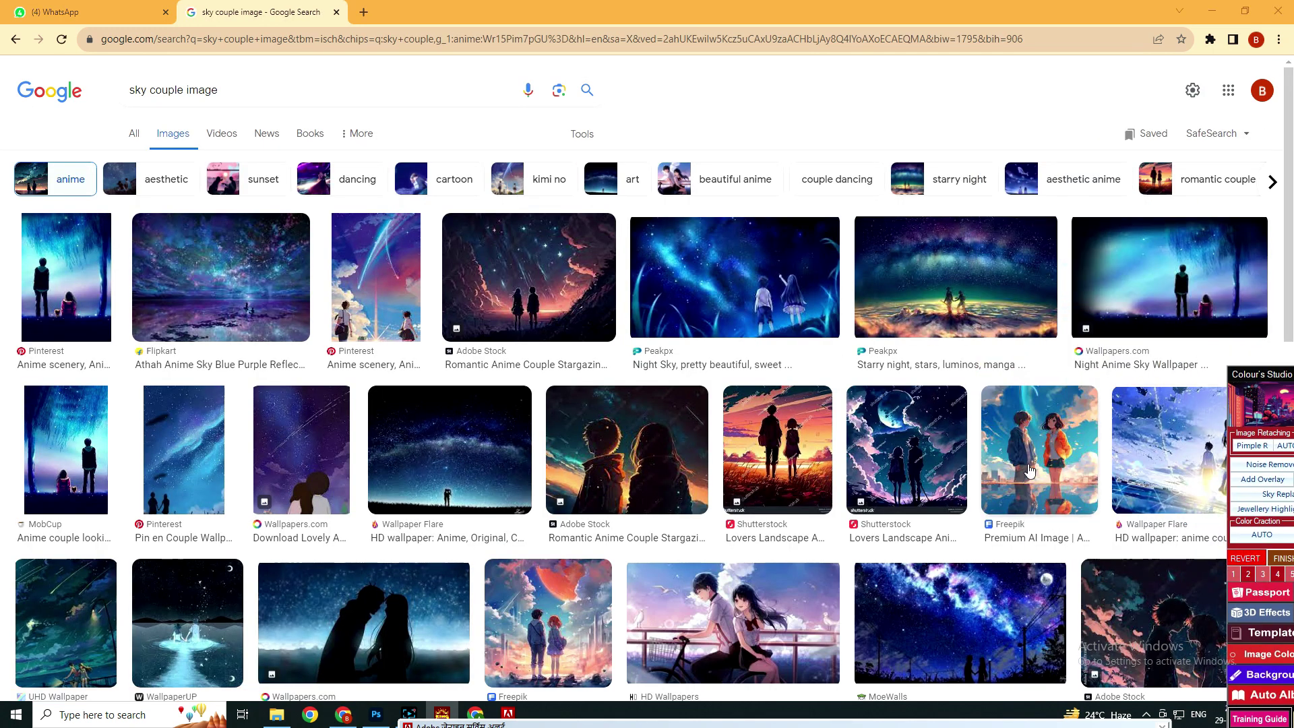
{"action": "scroll", "coordinate": [732, 626], "scroll_direction": "down", "scroll_amount": 1}
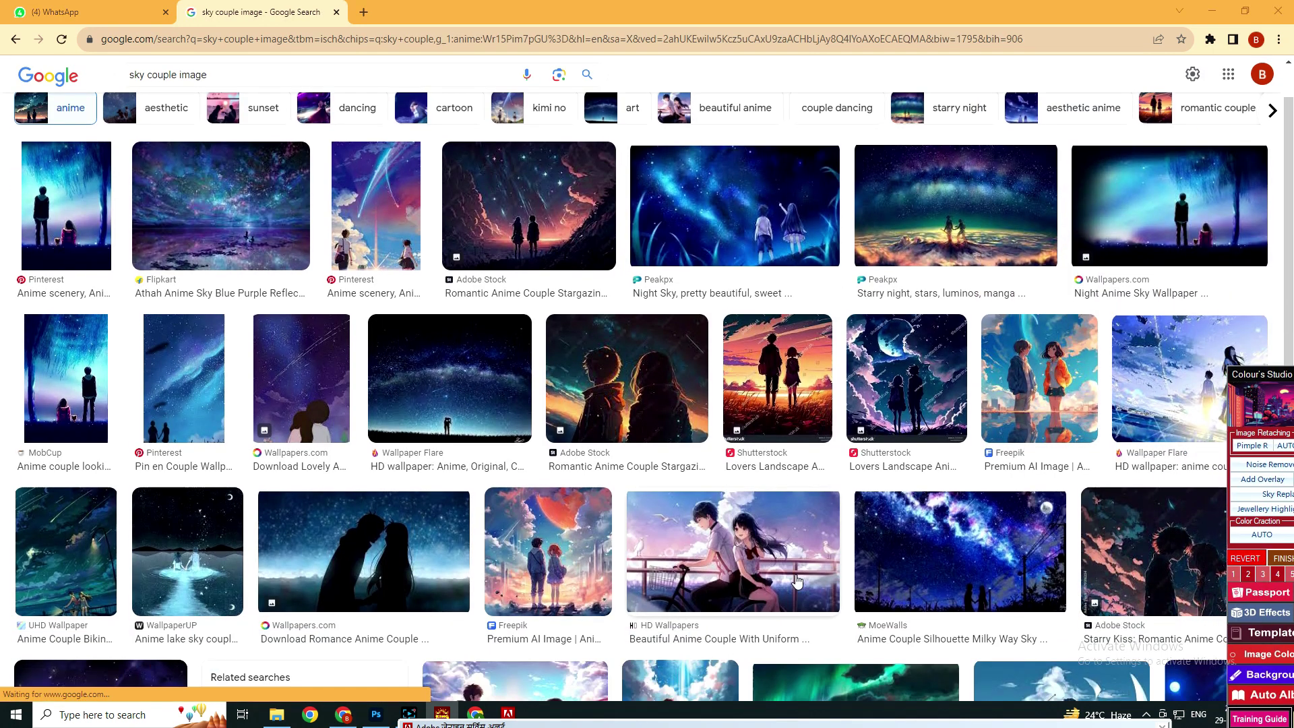
{"action": "left_click", "coordinate": [733, 559]}
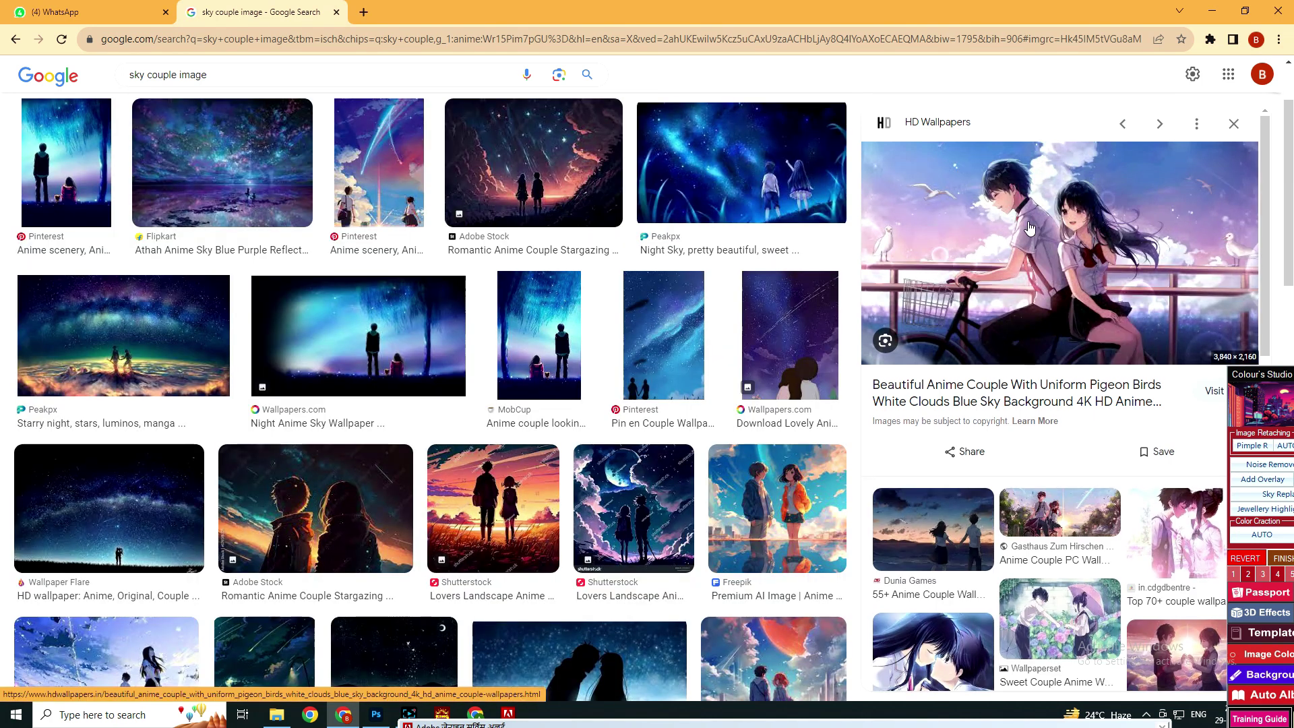
{"action": "right_click", "coordinate": [1027, 223]}
{"action": "left_click", "coordinate": [1077, 391]}
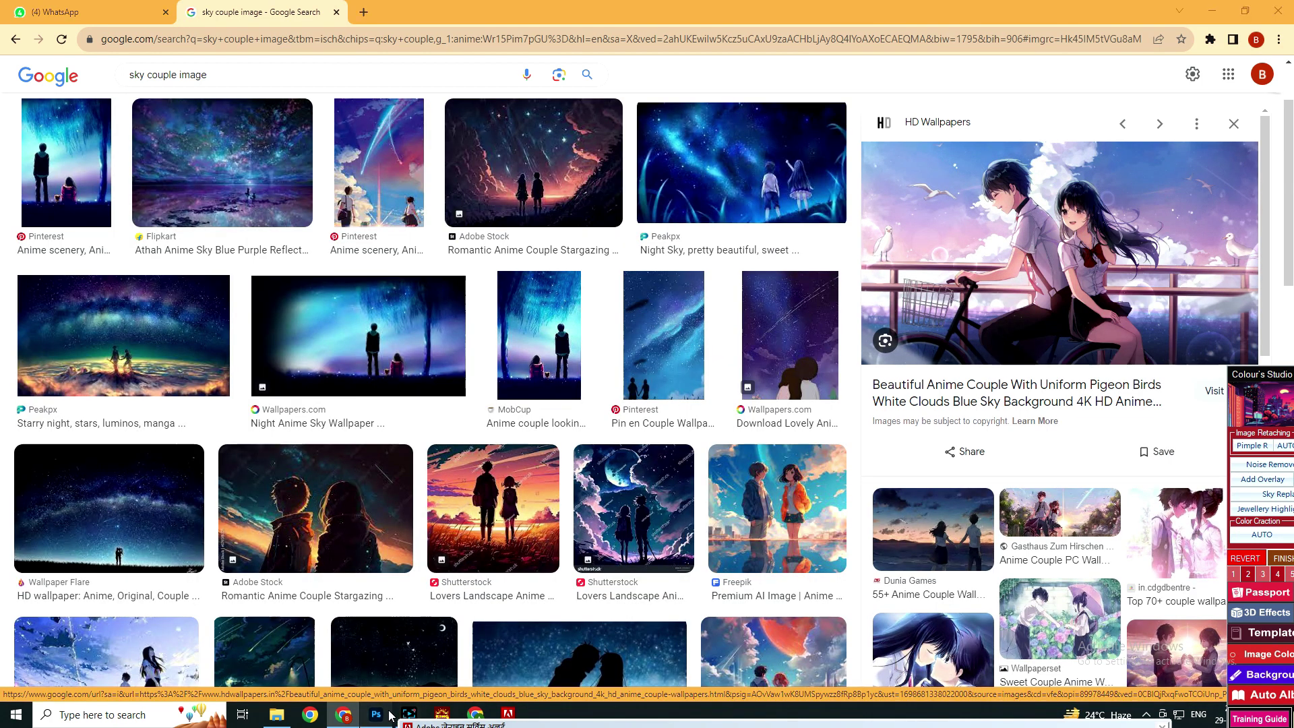
Paste the copied couple picture into the new Photoshop document and scale it down to about 686 × 386 px to cover the canvas
{"action": "left_click", "coordinate": [389, 716]}
{"action": "key", "text": "ctrl+v"}
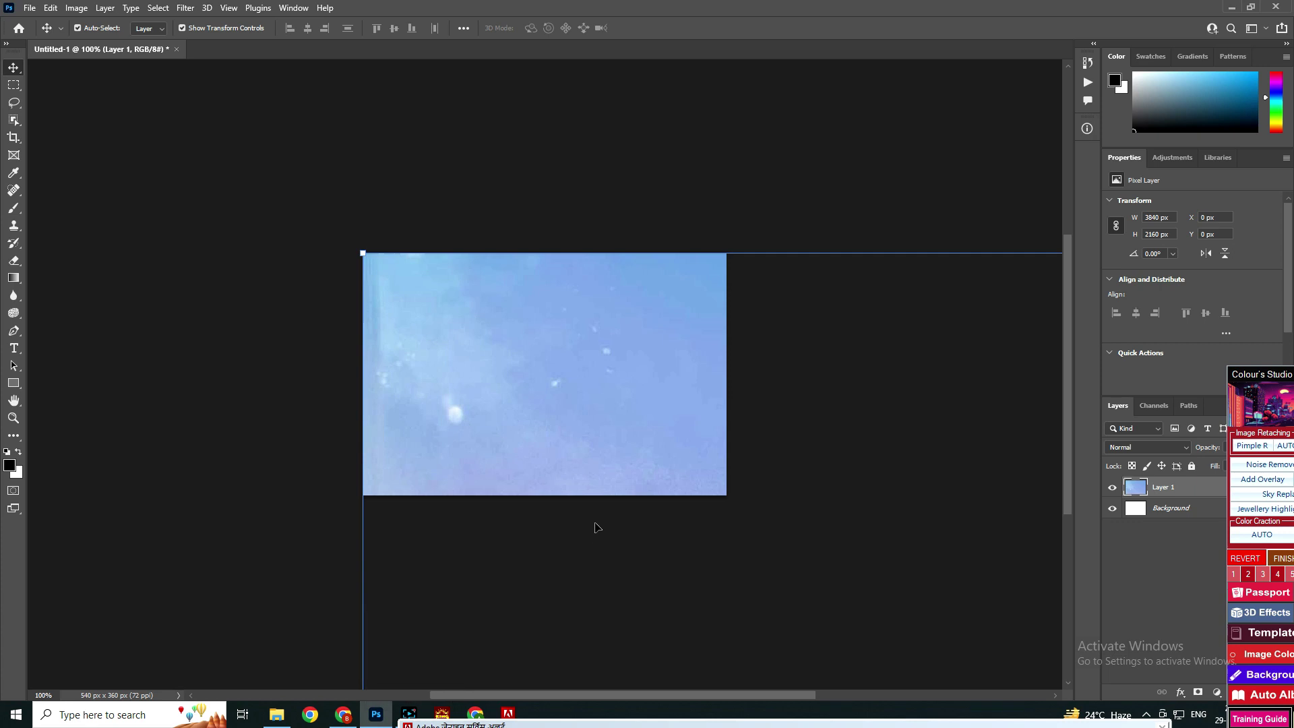
{"action": "left_click", "coordinate": [607, 495], "text": "alt"}
{"action": "left_click", "coordinate": [607, 492], "text": "alt"}
{"action": "left_click", "coordinate": [605, 478], "text": "alt"}
{"action": "left_click", "coordinate": [606, 474], "text": "alt"}
{"action": "left_click", "coordinate": [604, 478], "text": "alt"}
{"action": "left_click", "coordinate": [621, 483], "text": "alt"}
{"action": "left_click", "coordinate": [598, 475], "text": "alt"}
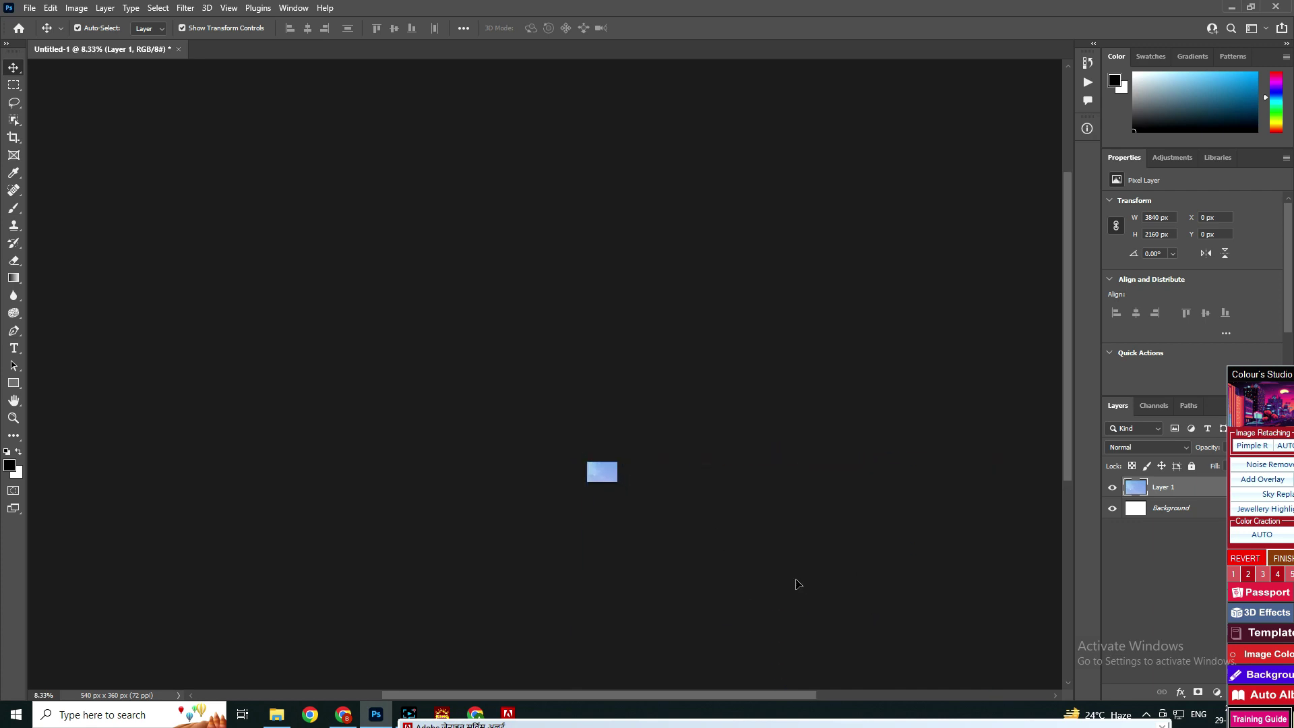
{"action": "left_click", "coordinate": [809, 592]}
{"action": "left_click", "coordinate": [602, 472]}
{"action": "left_click_drag", "start_coordinate": [802, 584], "coordinate": [612, 473]}
{"action": "key", "text": "Return"}
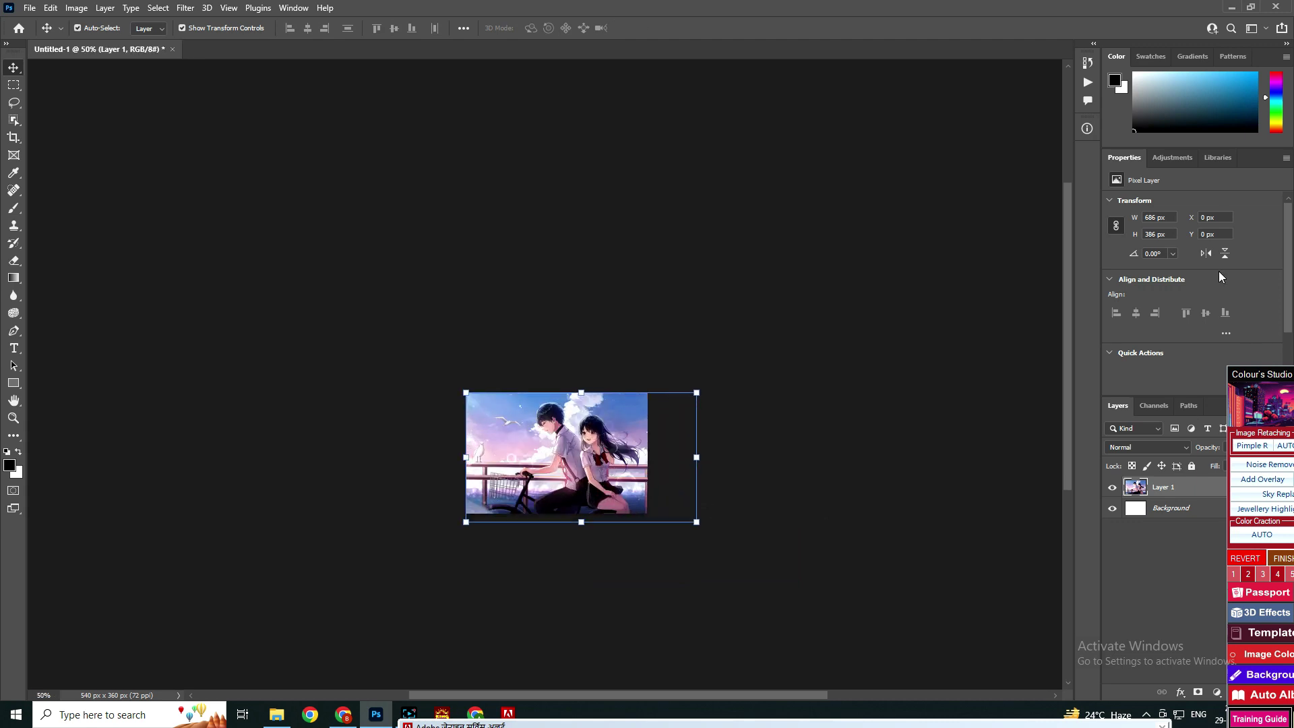
Run Sky Replacement on the couple picture with the second supplied sky image and return to the Move tool
{"action": "left_click", "coordinate": [910, 388]}
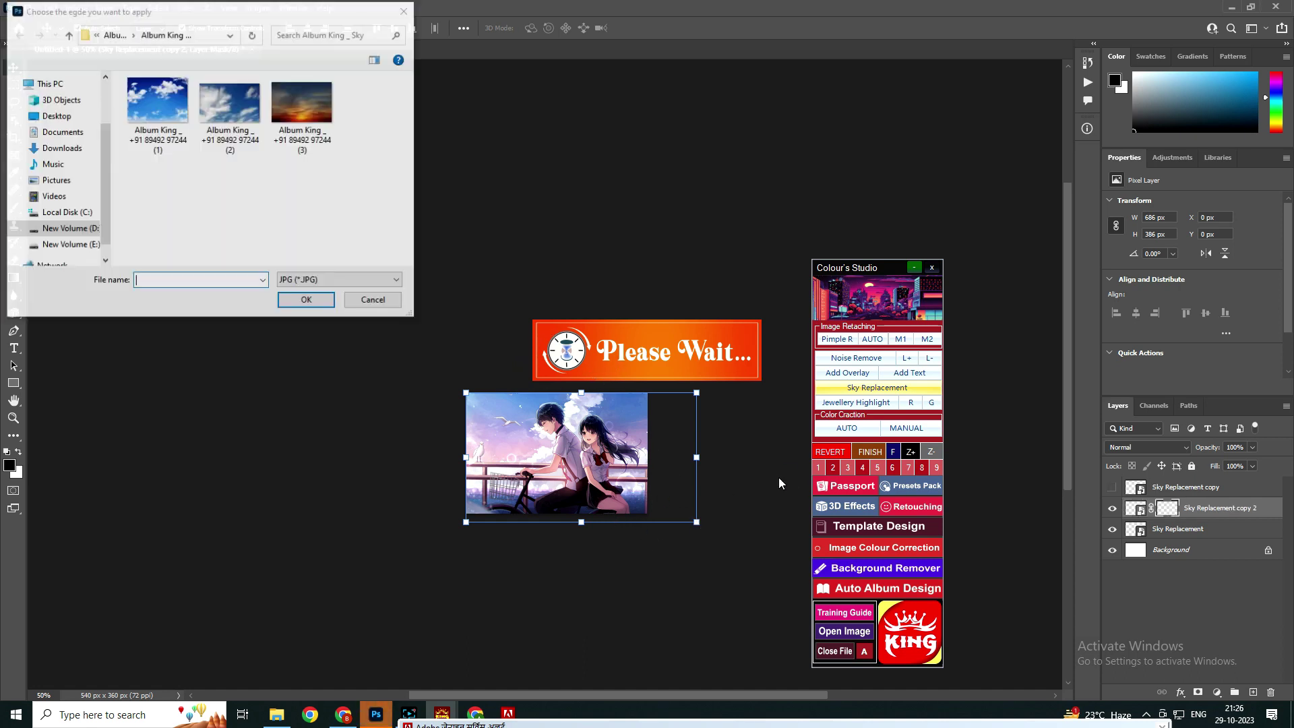
{"action": "left_click", "coordinate": [225, 118]}
{"action": "left_click", "coordinate": [326, 306]}
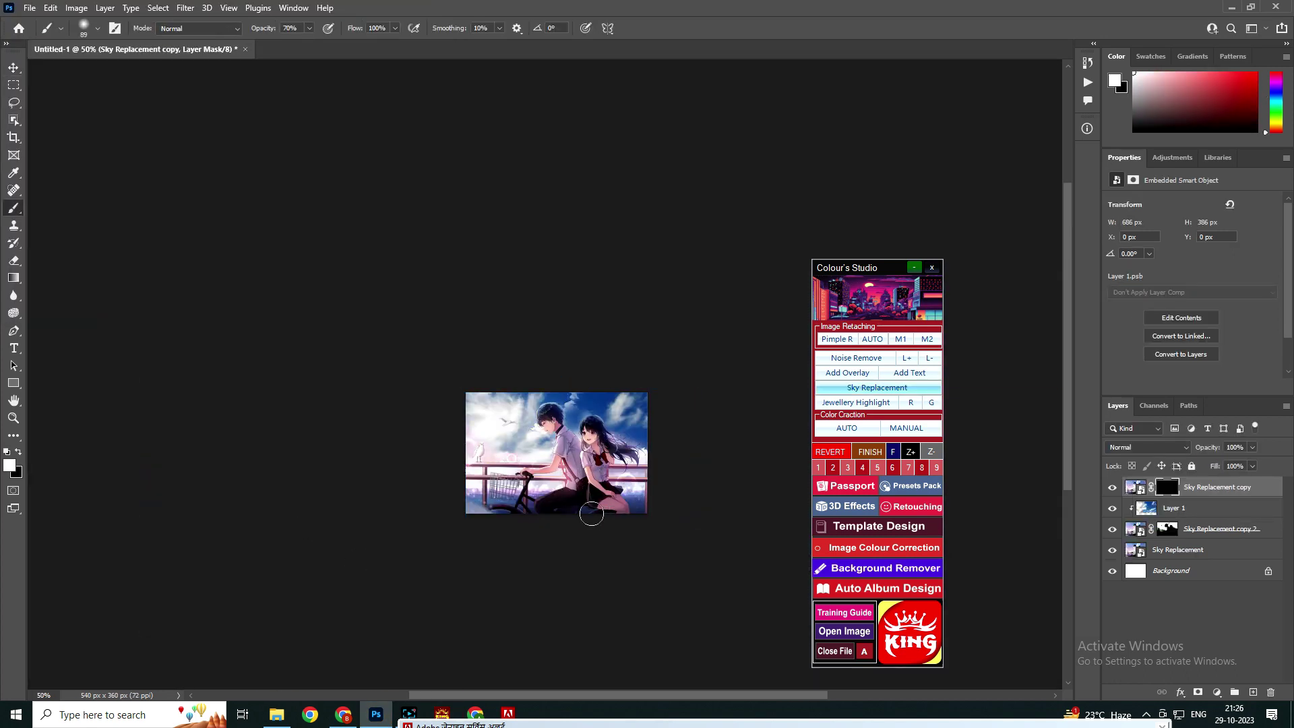
{"action": "left_click", "coordinate": [14, 68]}
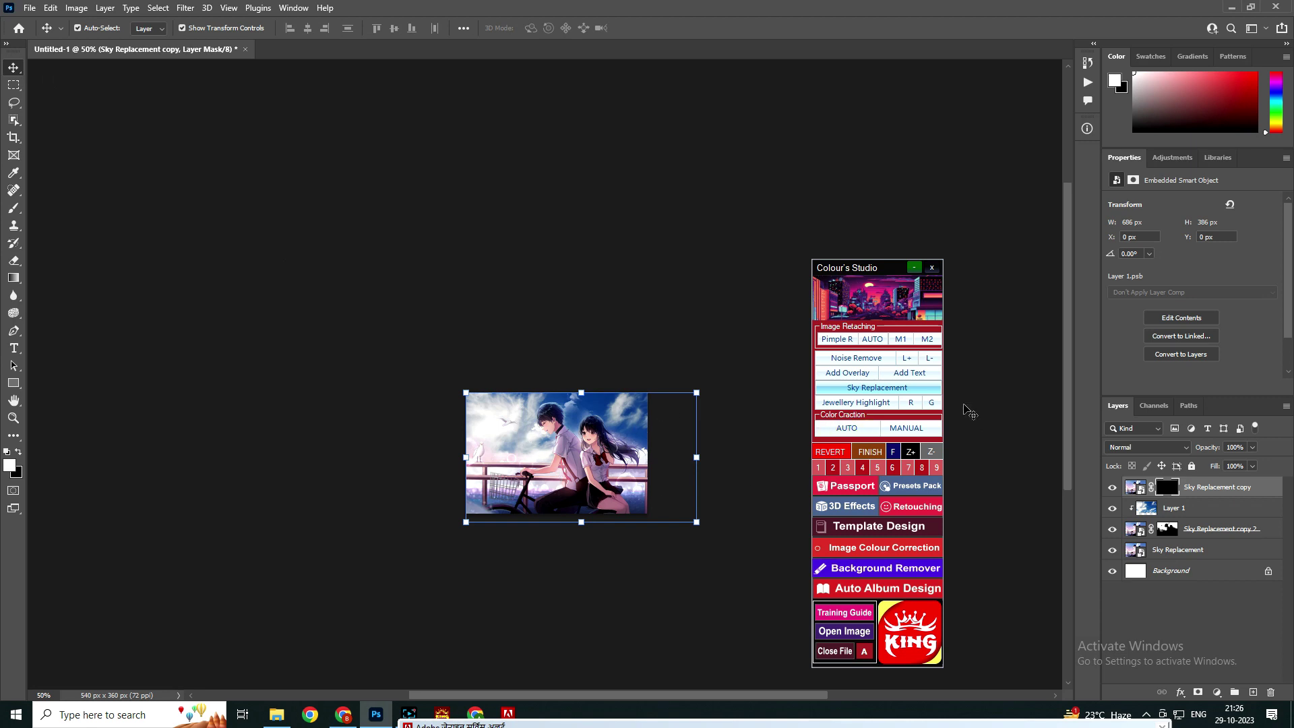
Try adding an overlay image from the OVERLAY ADD folder to the couple picture
{"action": "left_click", "coordinate": [865, 374]}
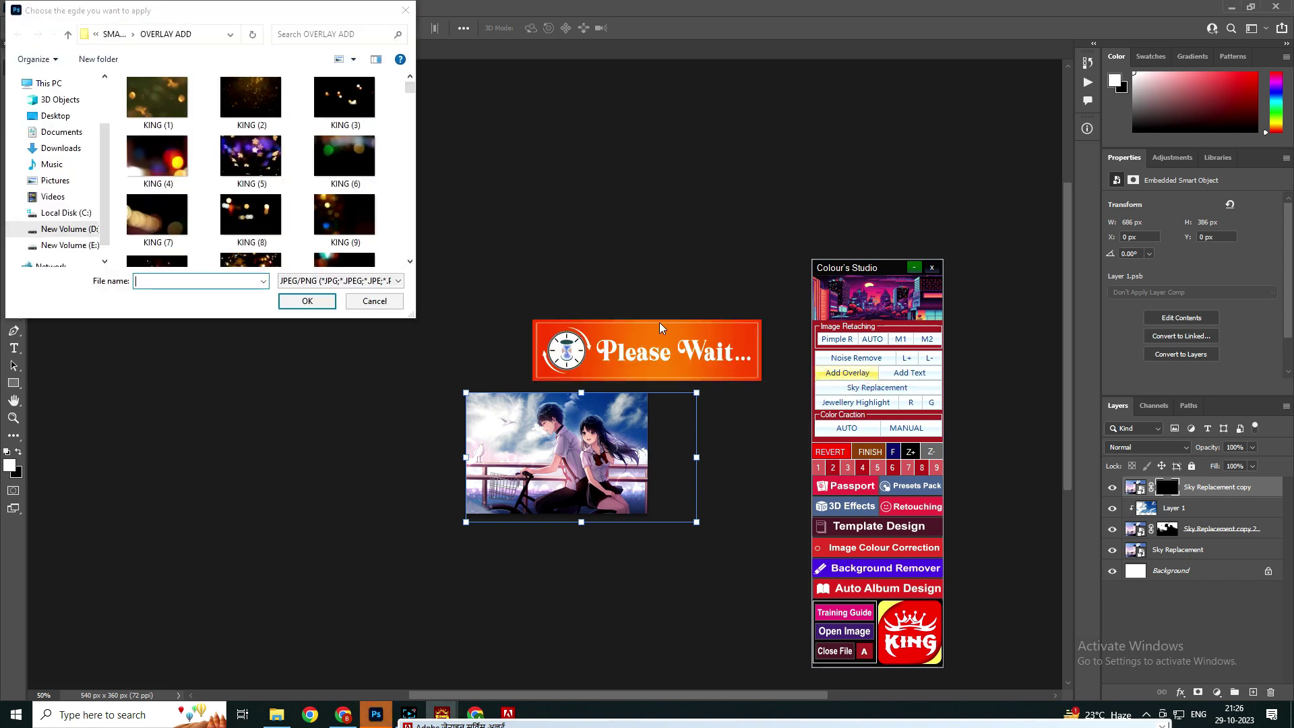
{"action": "scroll", "coordinate": [283, 250], "scroll_direction": "down", "scroll_amount": 10}
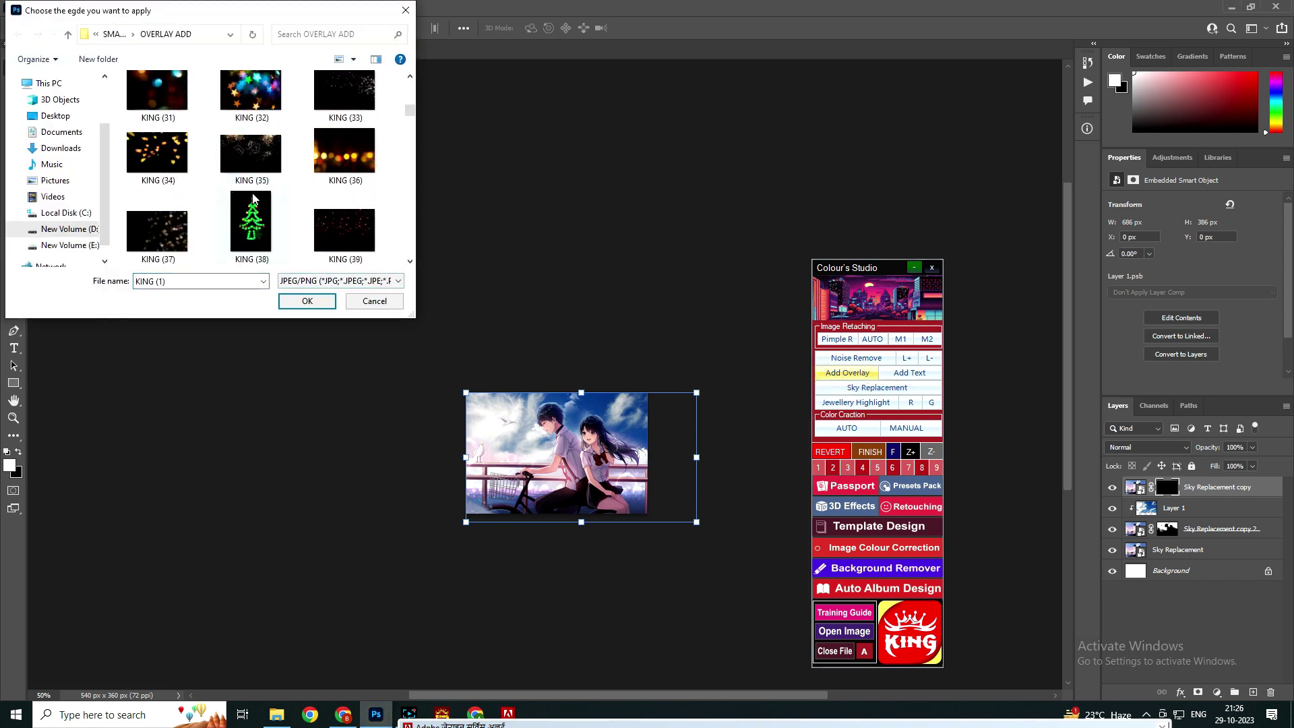
{"action": "scroll", "coordinate": [268, 216], "scroll_direction": "down", "scroll_amount": 1}
{"action": "left_click", "coordinate": [344, 153]}
{"action": "left_click", "coordinate": [322, 302]}
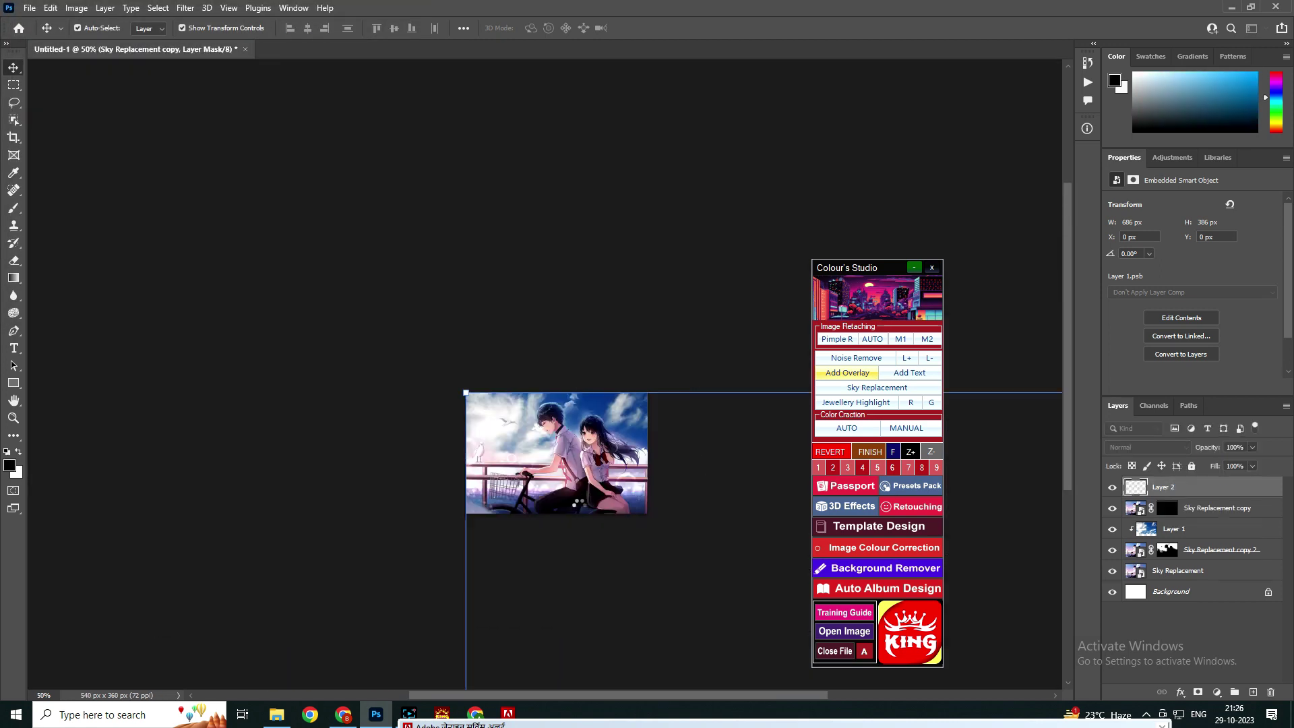
{"action": "left_click", "coordinate": [630, 268]}
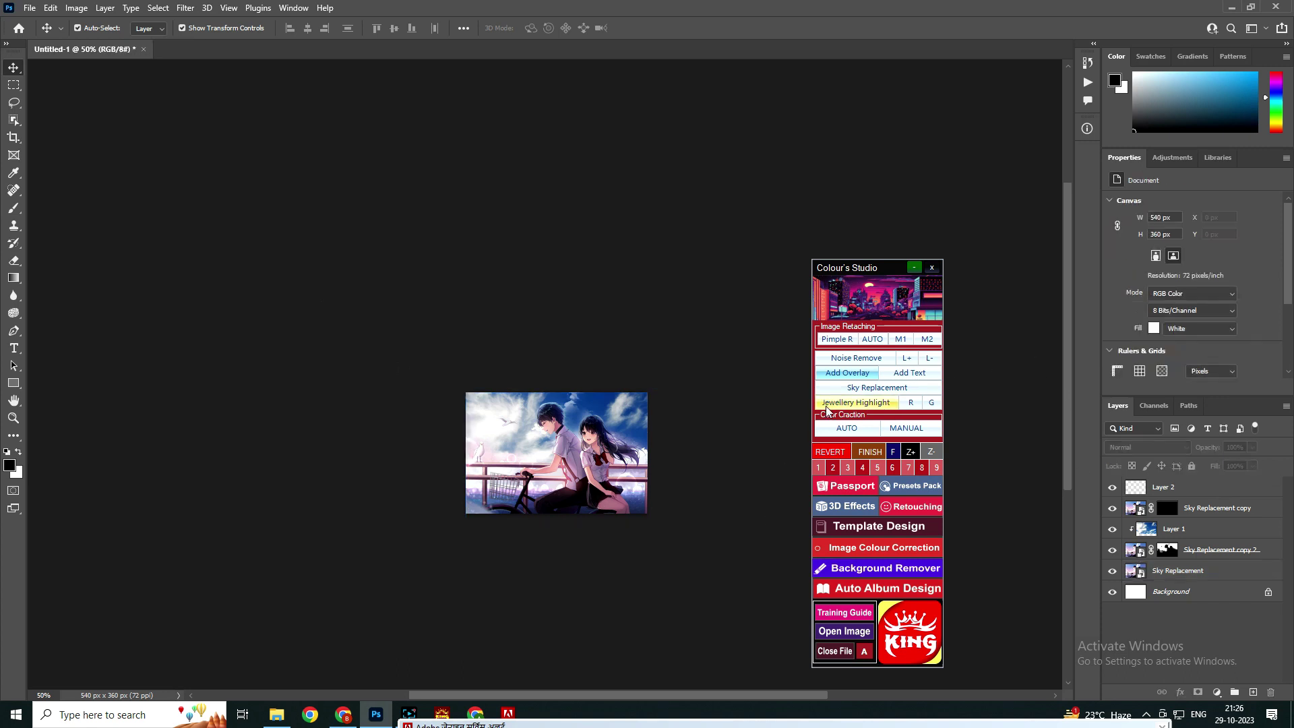
Add the "Happy Wedding" text graphic, shrink it to about 200 × 158 px and place it in the sky beside the boy
{"action": "left_click", "coordinate": [909, 373]}
{"action": "left_click", "coordinate": [186, 124]}
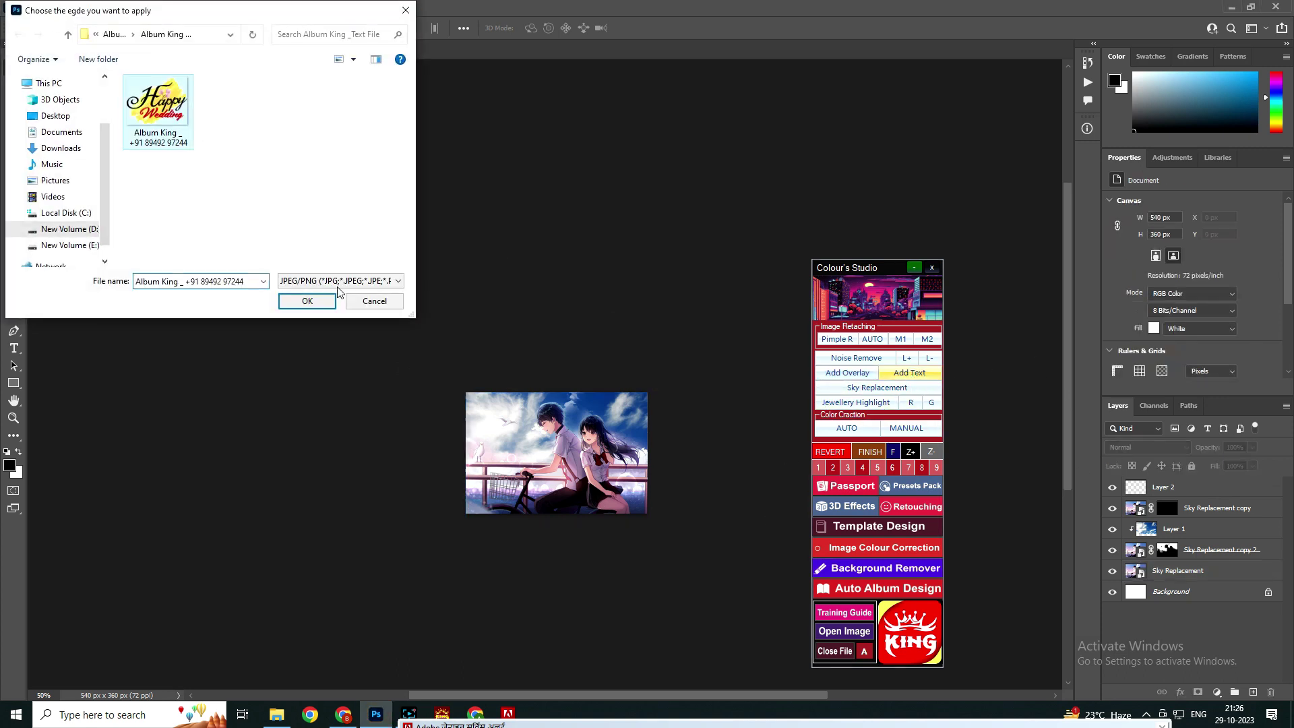
{"action": "left_click", "coordinate": [315, 301]}
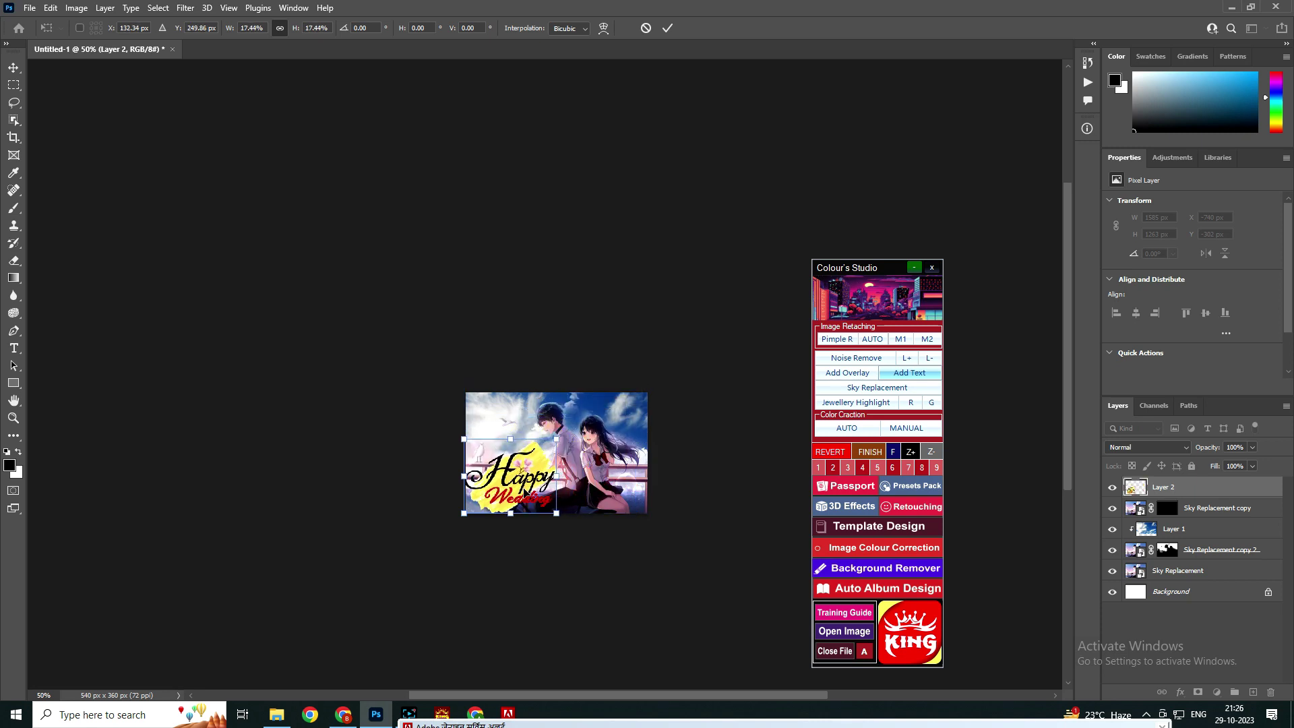
{"action": "left_click", "coordinate": [668, 29]}
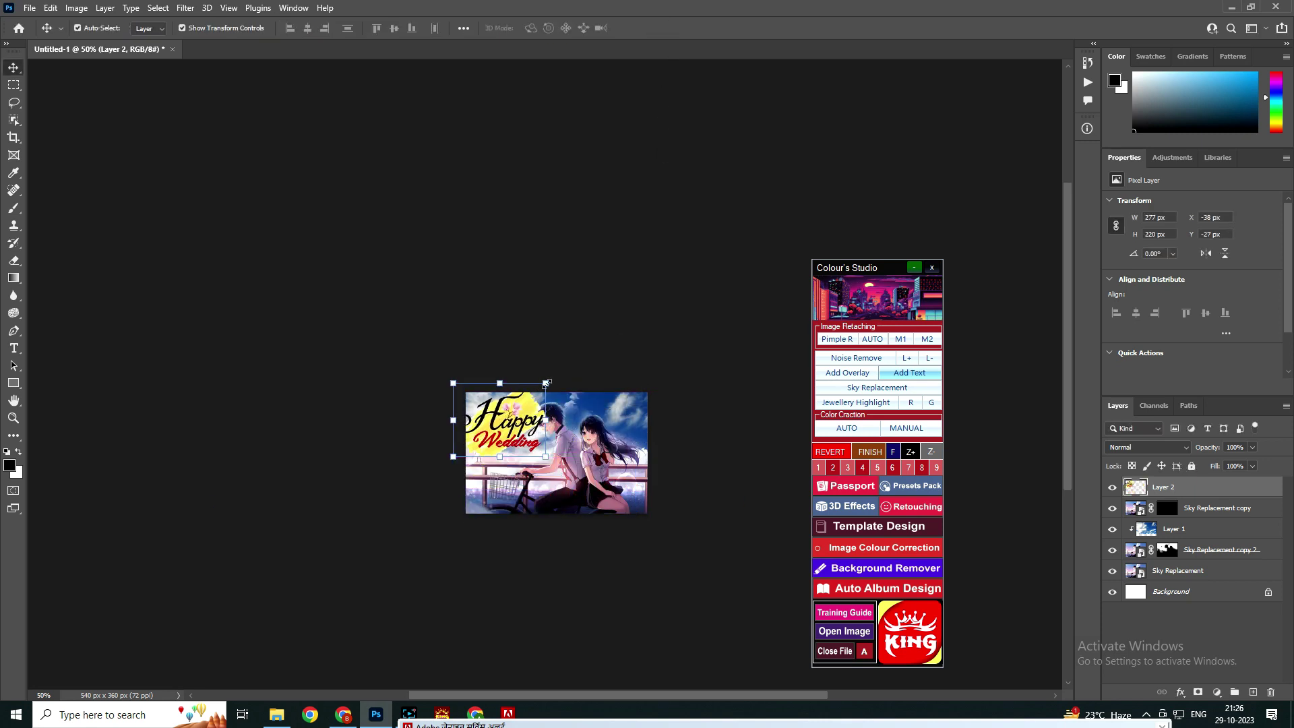
{"action": "left_click", "coordinate": [669, 29]}
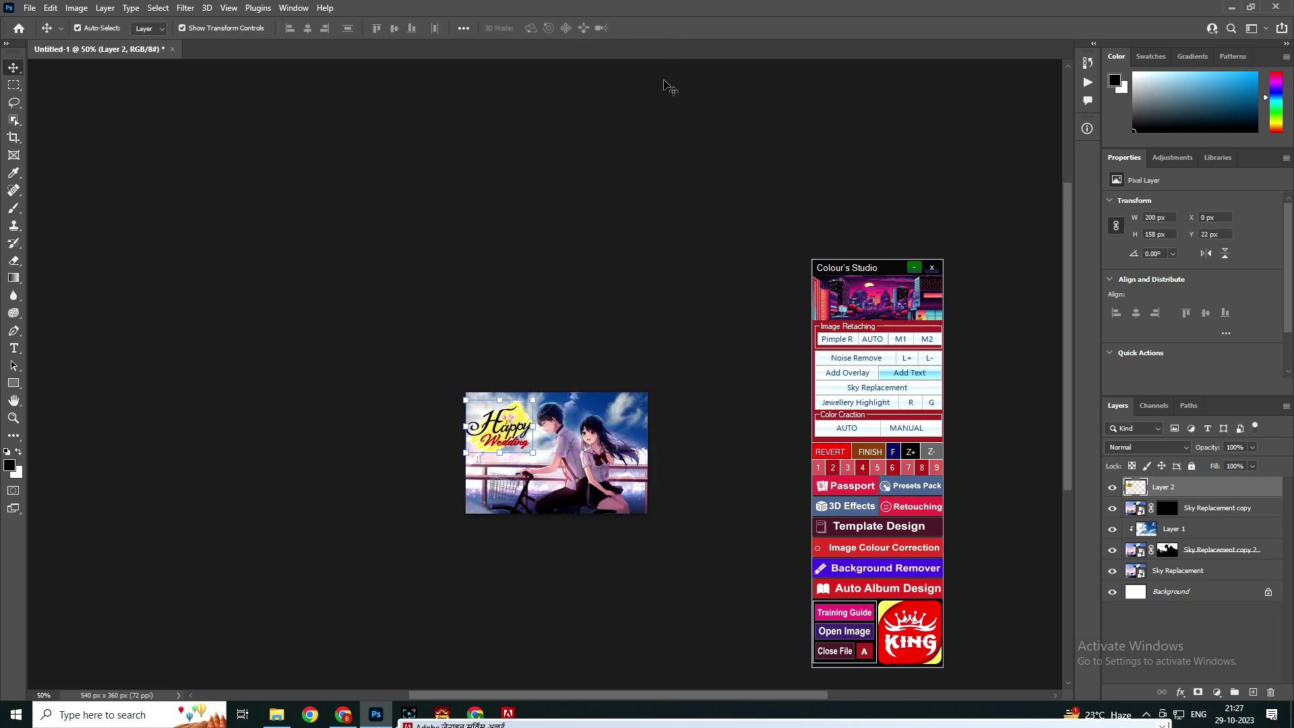
{"action": "left_click", "coordinate": [529, 367]}
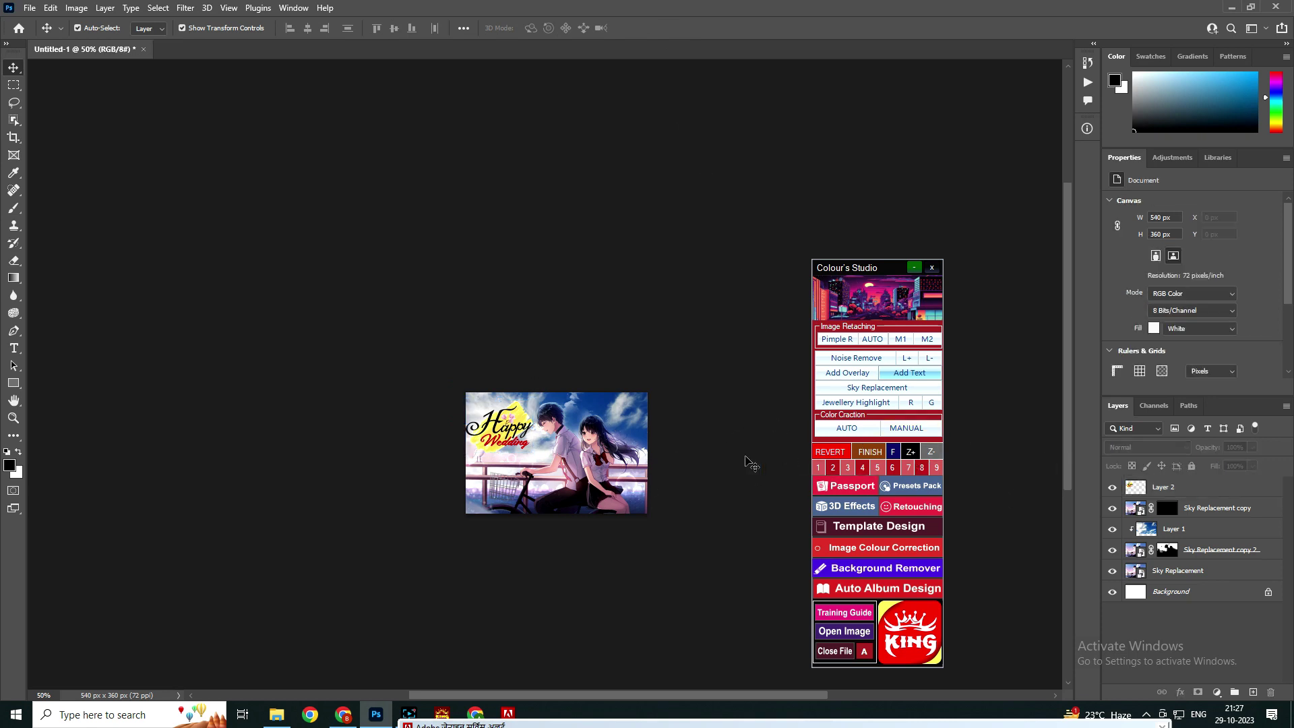
{"action": "left_click", "coordinate": [506, 449]}
{"action": "left_click", "coordinate": [669, 445]}
{"action": "left_click", "coordinate": [578, 480], "text": "ctrl"}
{"action": "left_click", "coordinate": [578, 481], "text": "ctrl"}
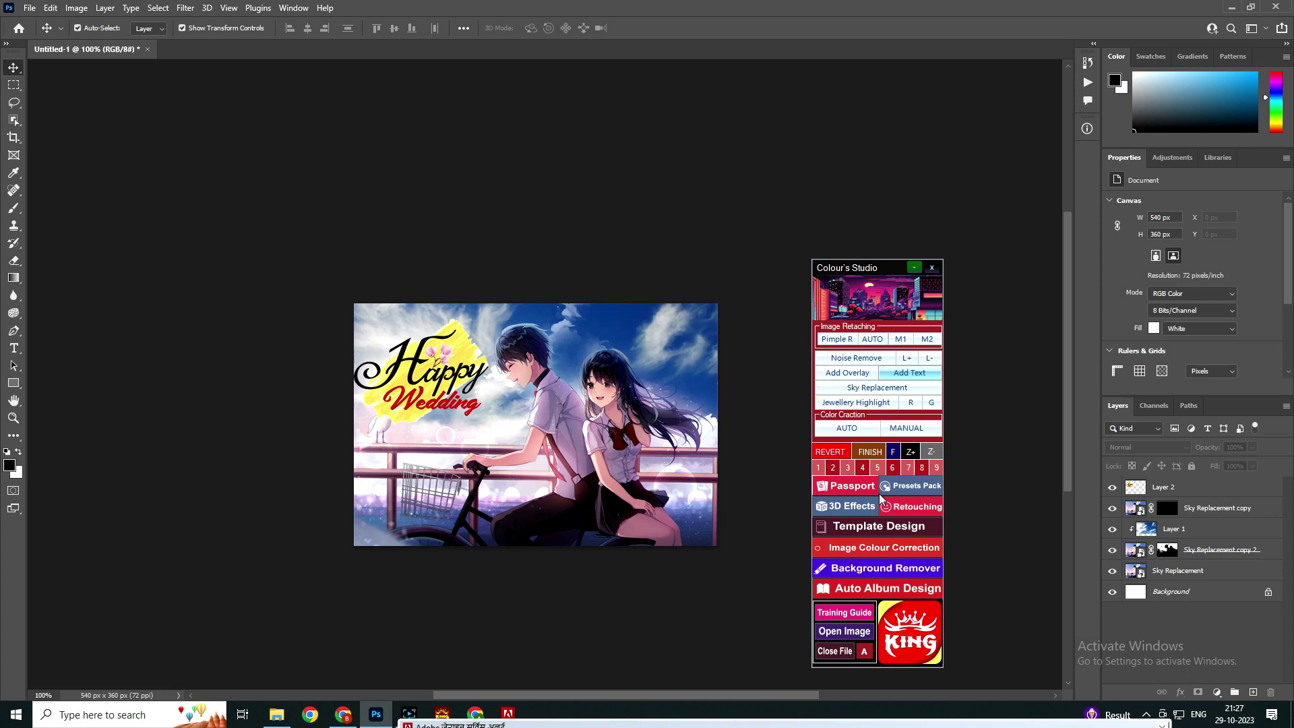
Create a new 1585 × 1263 px document and open the Desktop portrait of the woman in the white sari
{"action": "left_click", "coordinate": [919, 486]}
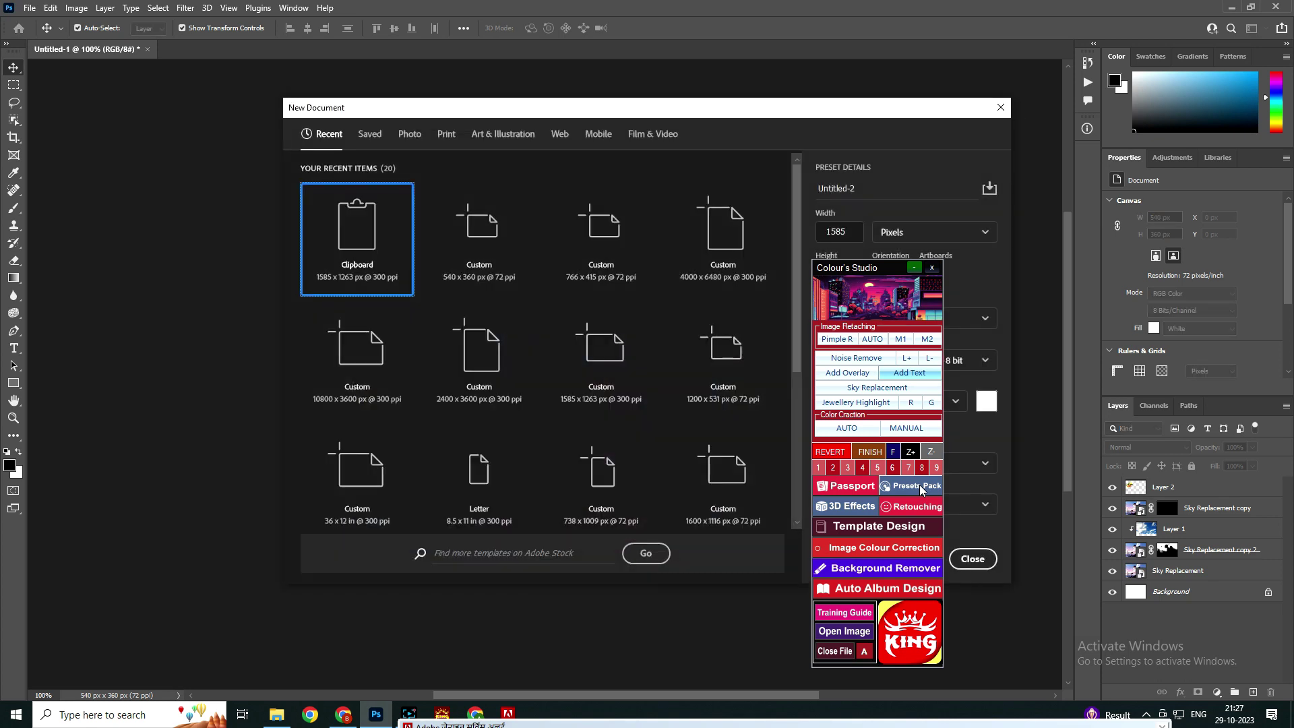
{"action": "left_click", "coordinate": [834, 635]}
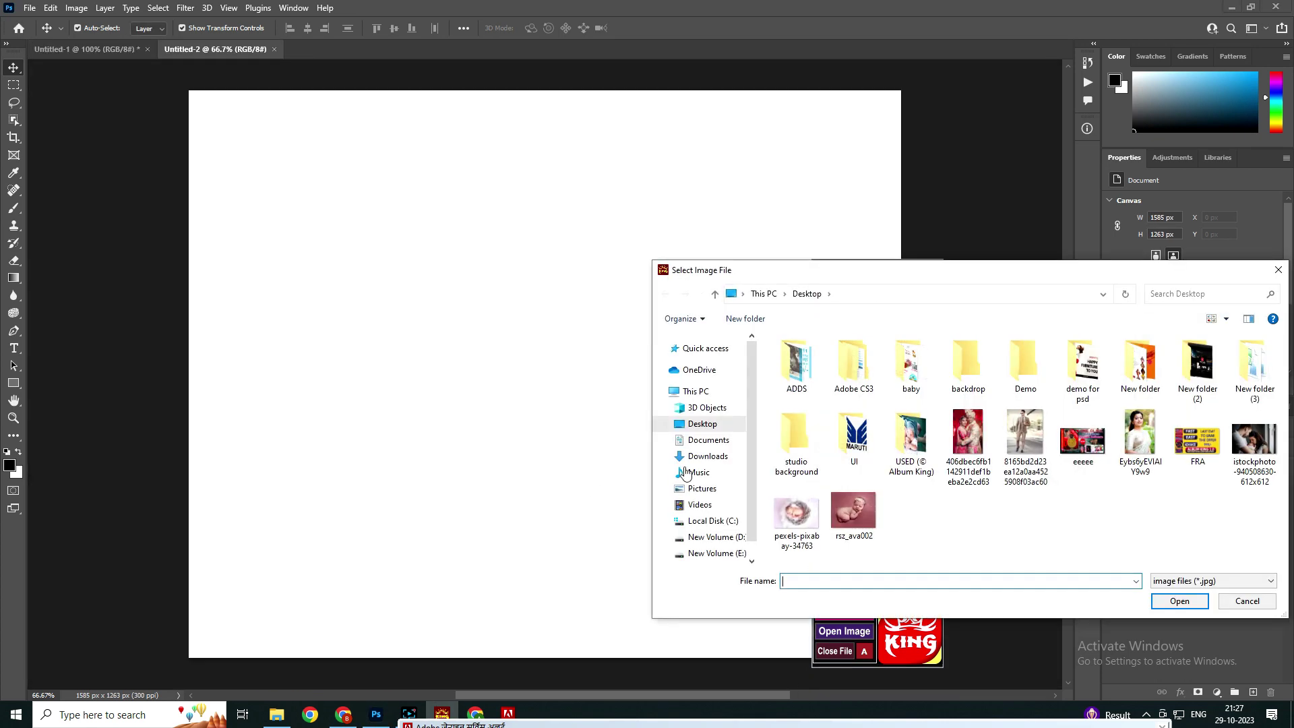
{"action": "left_click", "coordinate": [1137, 446]}
{"action": "left_click", "coordinate": [1179, 600]}
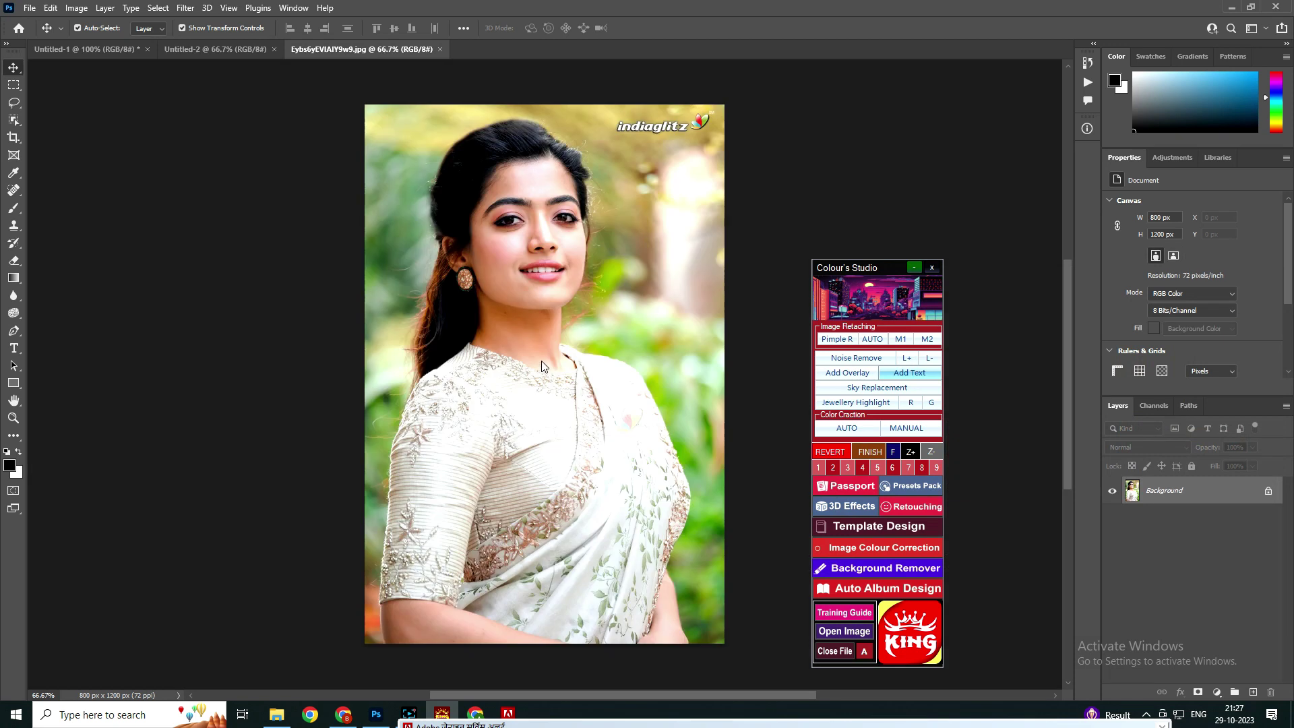
Apply 04 = Preset from the first list of the Presets Pack to the portrait of the woman in the sari
{"action": "left_click", "coordinate": [916, 485]}
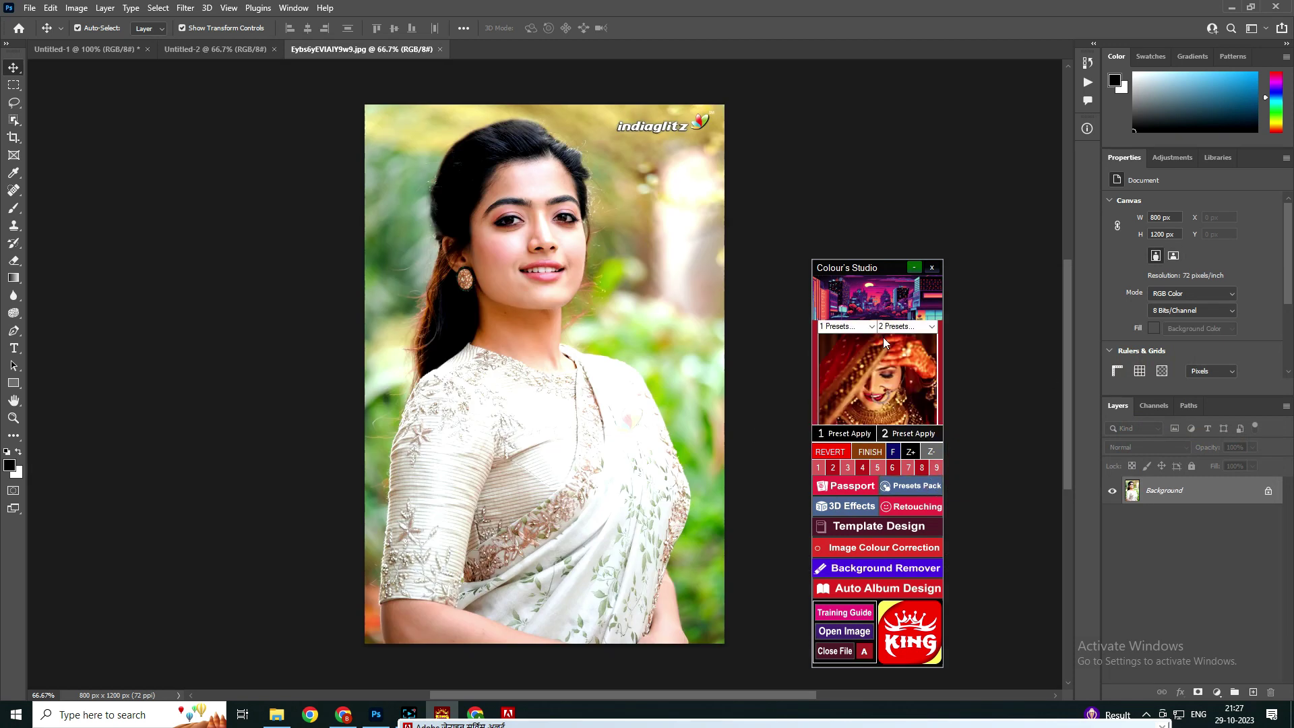
{"action": "left_click", "coordinate": [871, 327]}
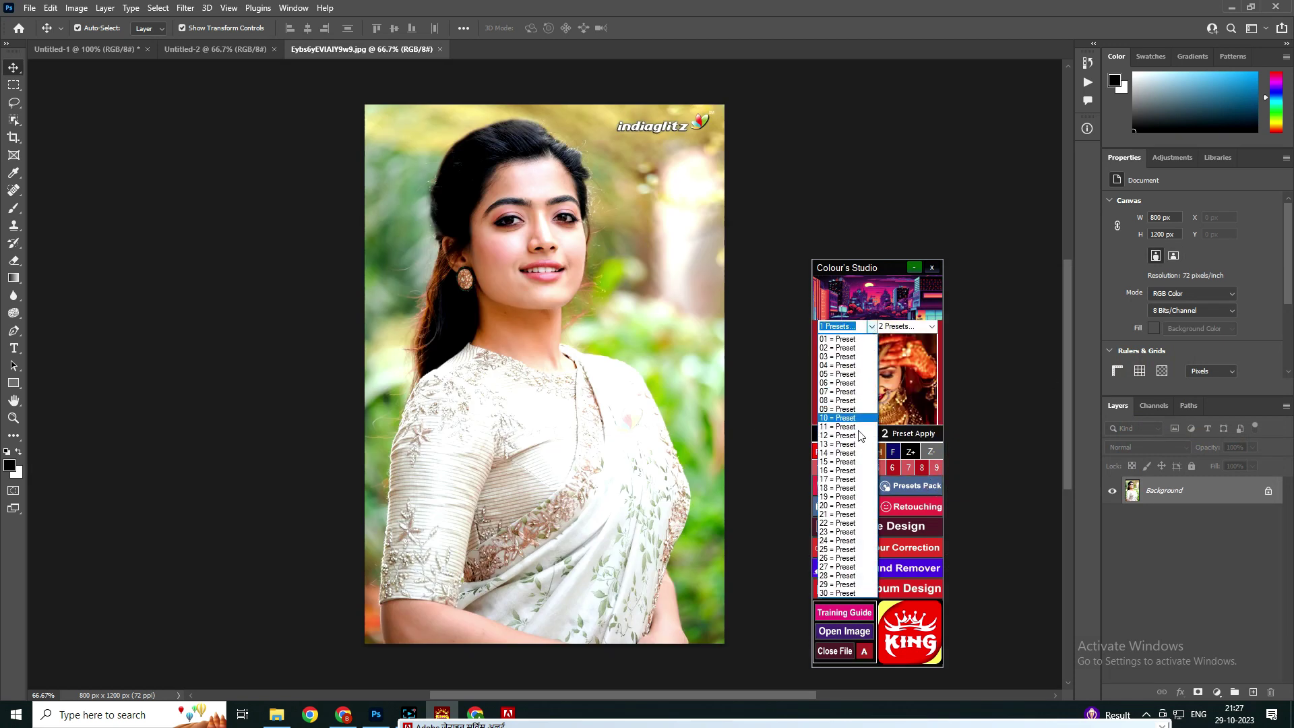
{"action": "left_click", "coordinate": [874, 327]}
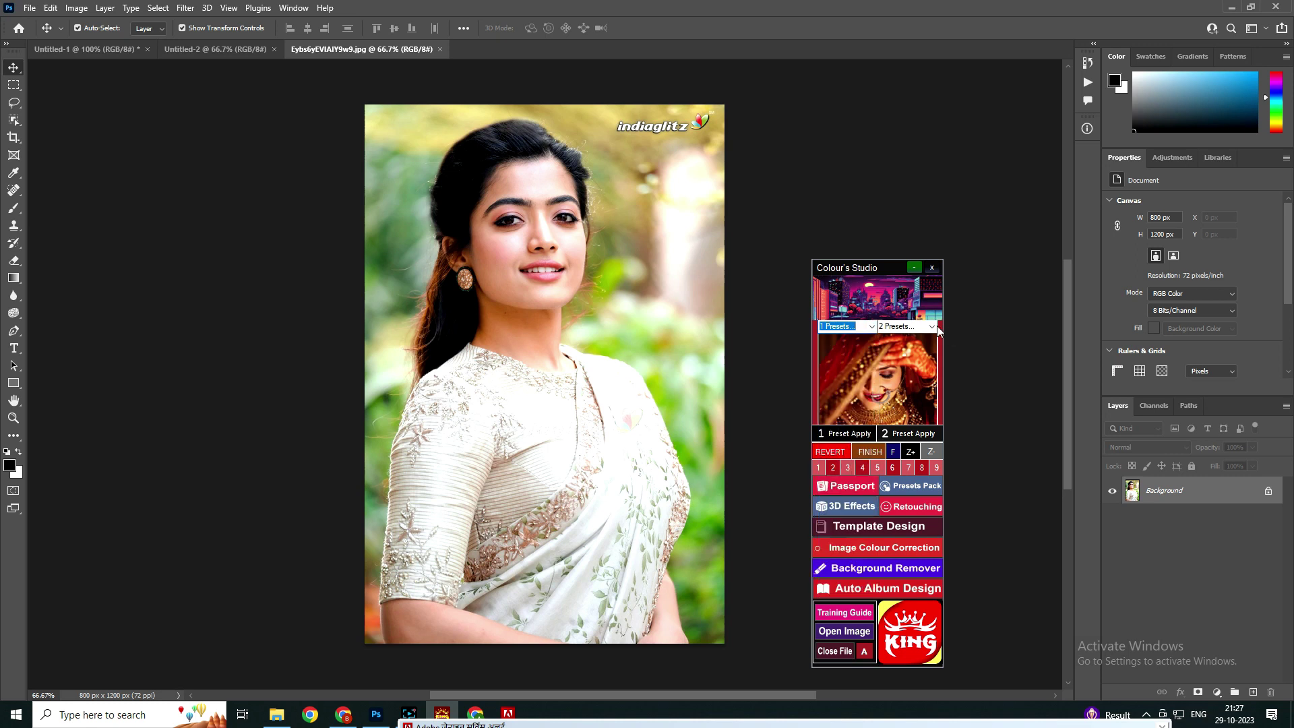
{"action": "left_click", "coordinate": [874, 327]}
{"action": "left_click", "coordinate": [874, 328]}
{"action": "left_click", "coordinate": [871, 326]}
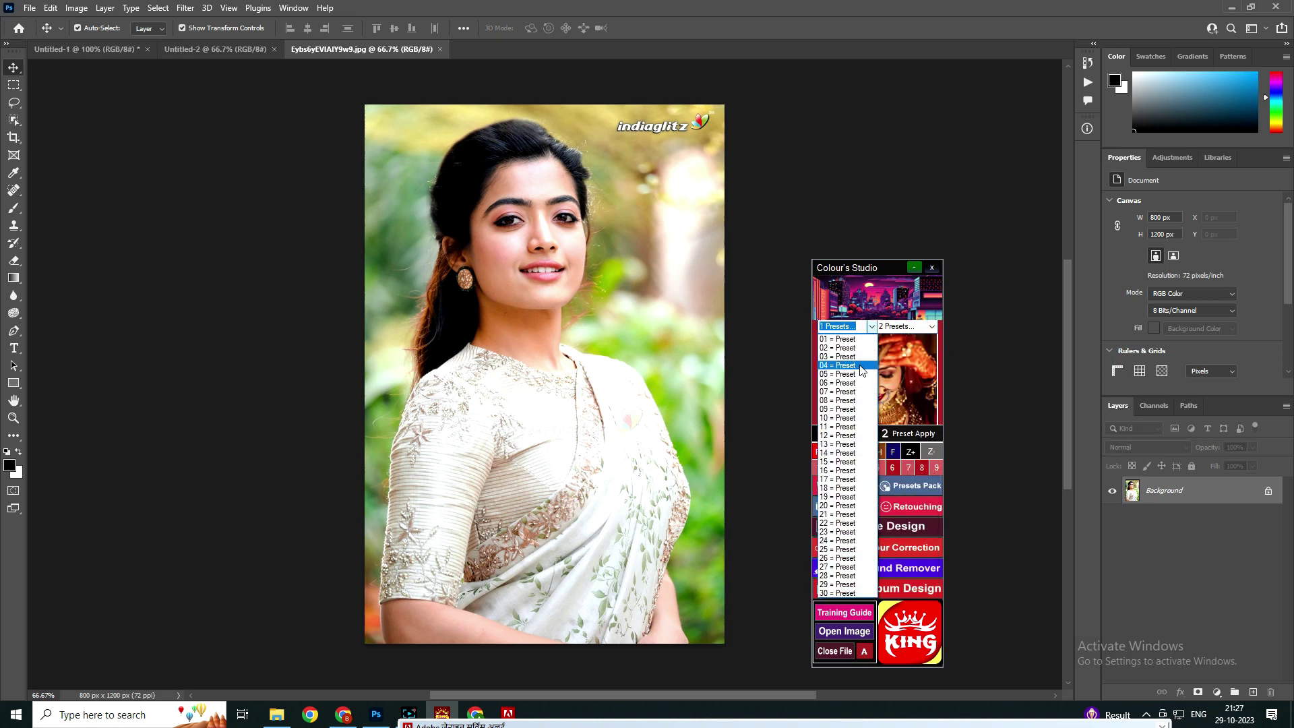
{"action": "left_click", "coordinate": [860, 367]}
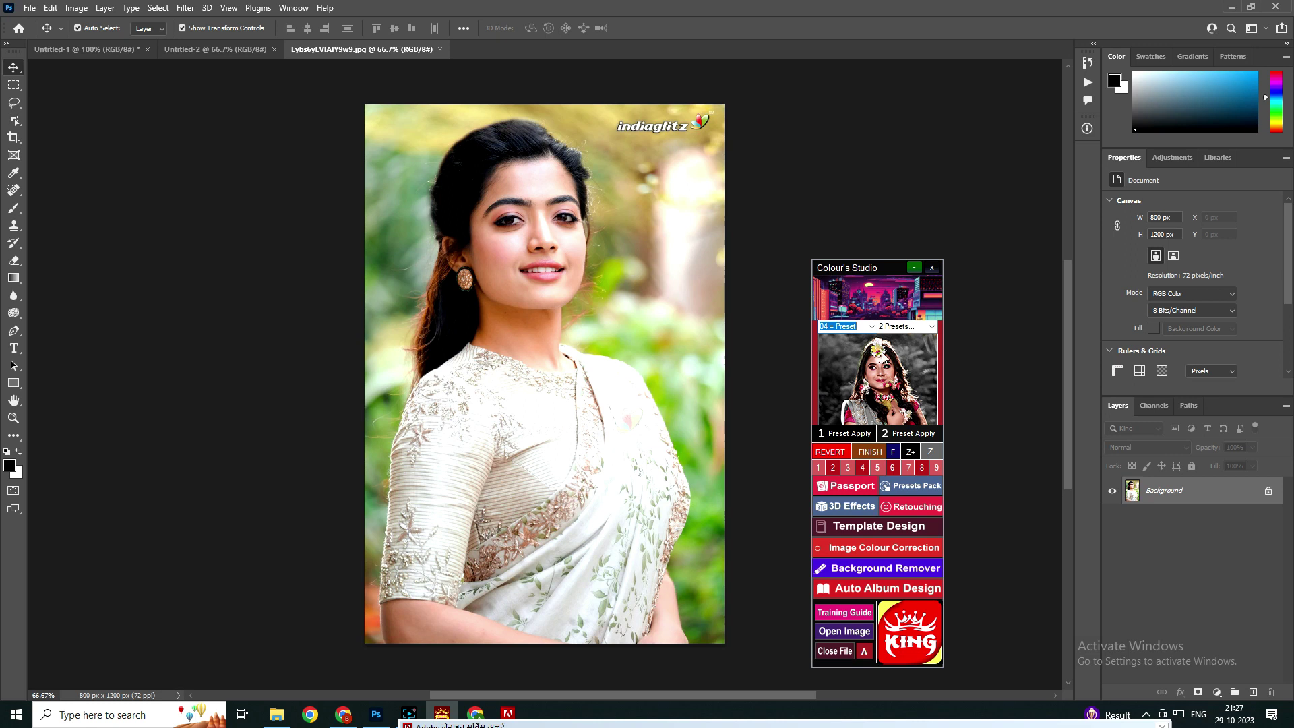
{"action": "left_click", "coordinate": [844, 434]}
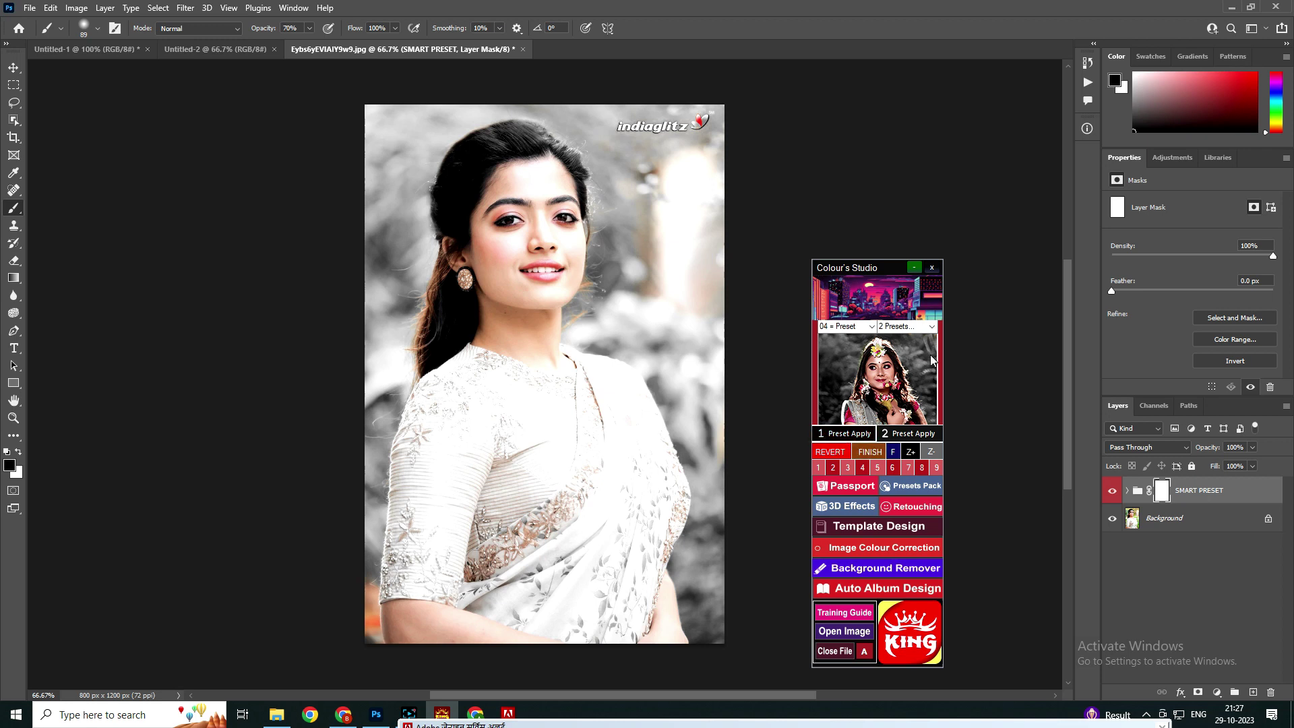
Apply 43 = Preset from the second list of the Presets Pack to the portrait
{"action": "left_click", "coordinate": [933, 328]}
{"action": "left_click", "coordinate": [895, 378]}
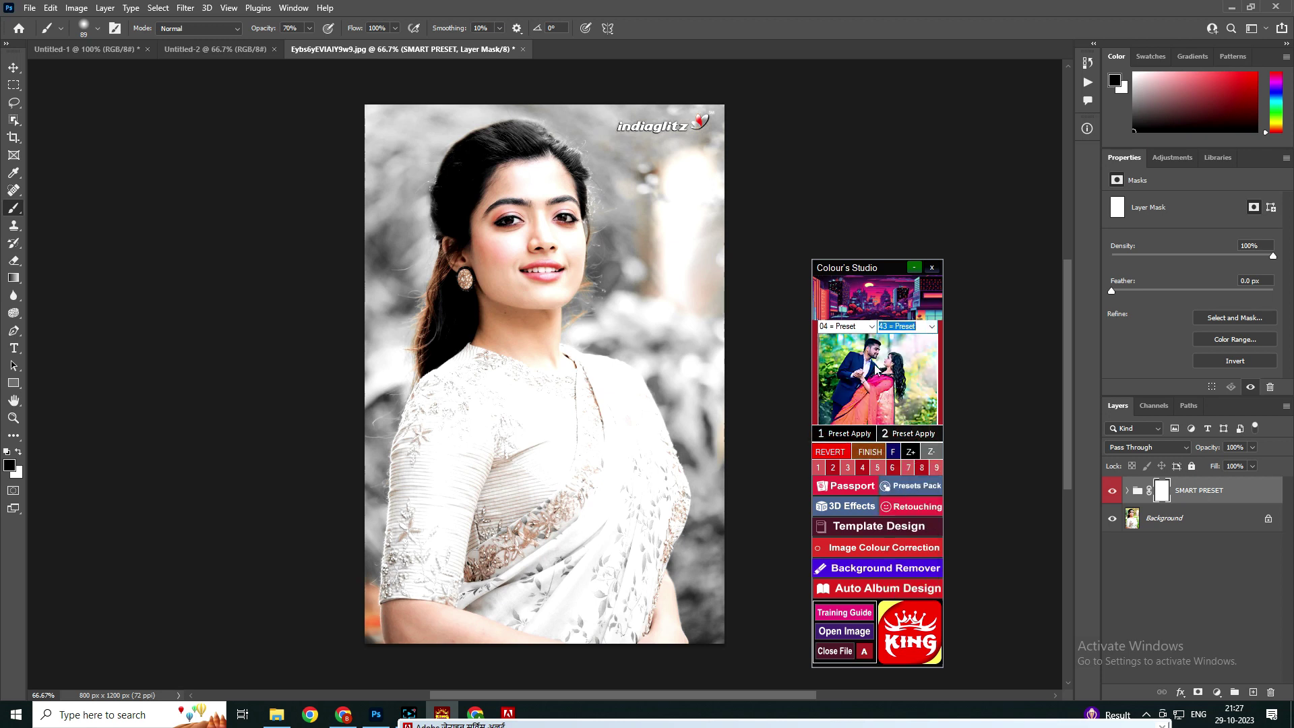
{"action": "left_click", "coordinate": [907, 435]}
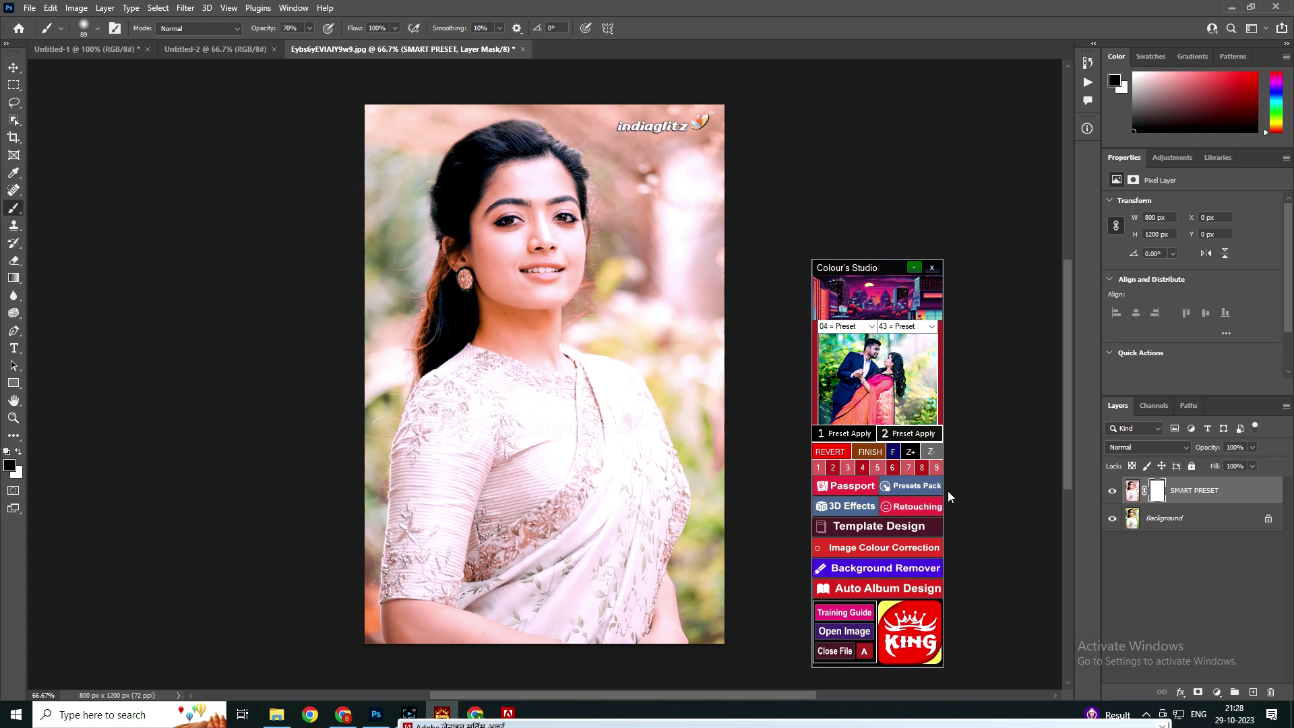
Choose 3D effect 28 from the Smart 3D Wedding Effects and apply it to the portrait
{"action": "left_click", "coordinate": [859, 504]}
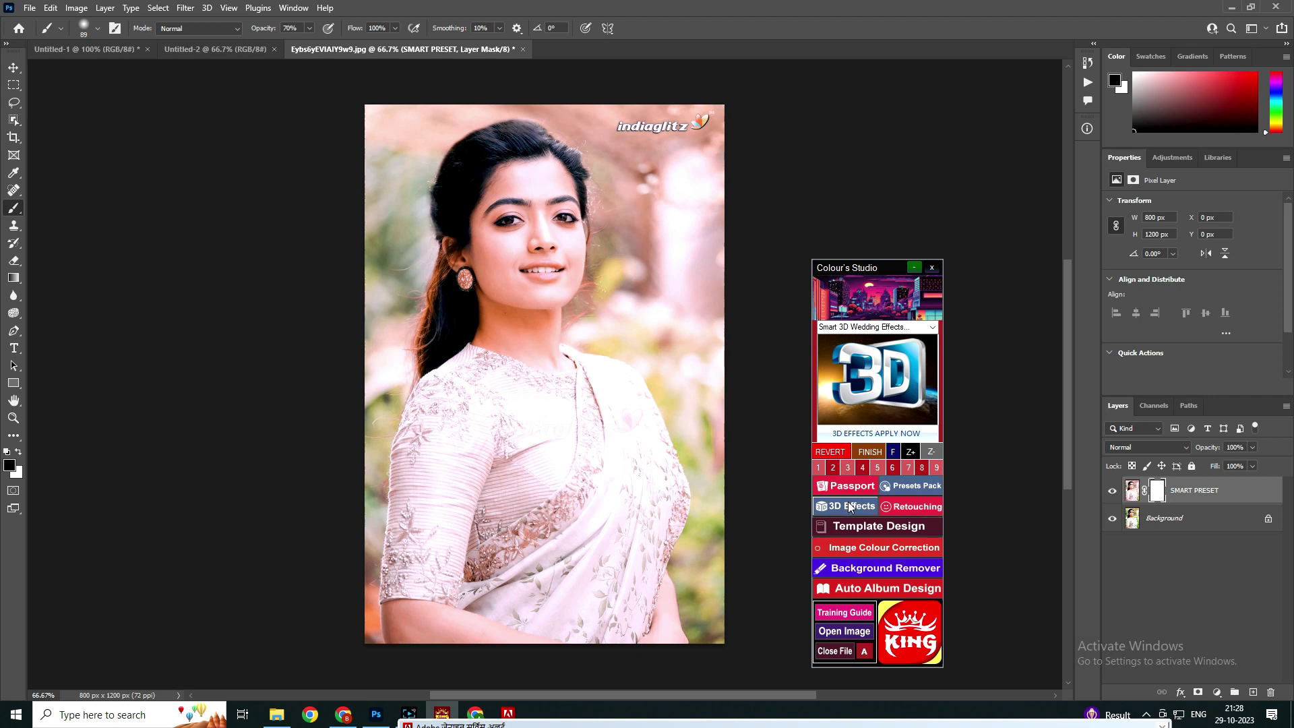
{"action": "left_click", "coordinate": [932, 328]}
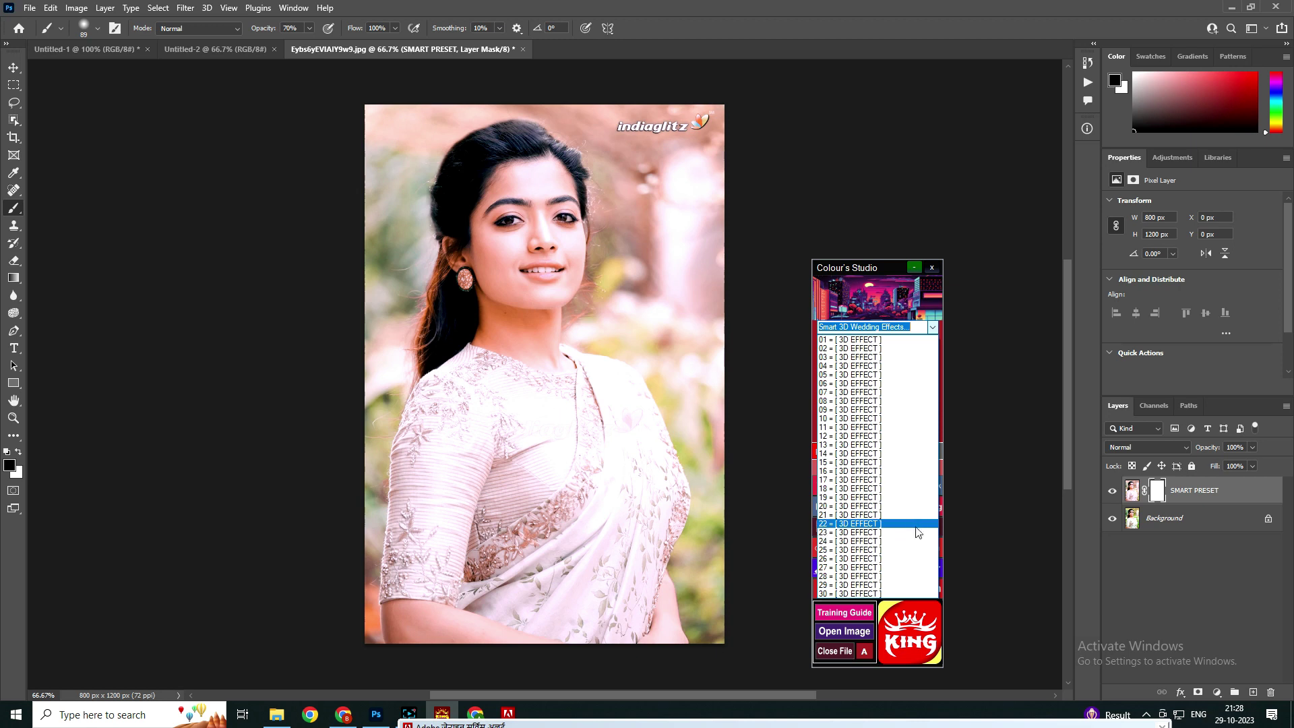
{"action": "left_click", "coordinate": [915, 515]}
{"action": "left_click", "coordinate": [933, 327]}
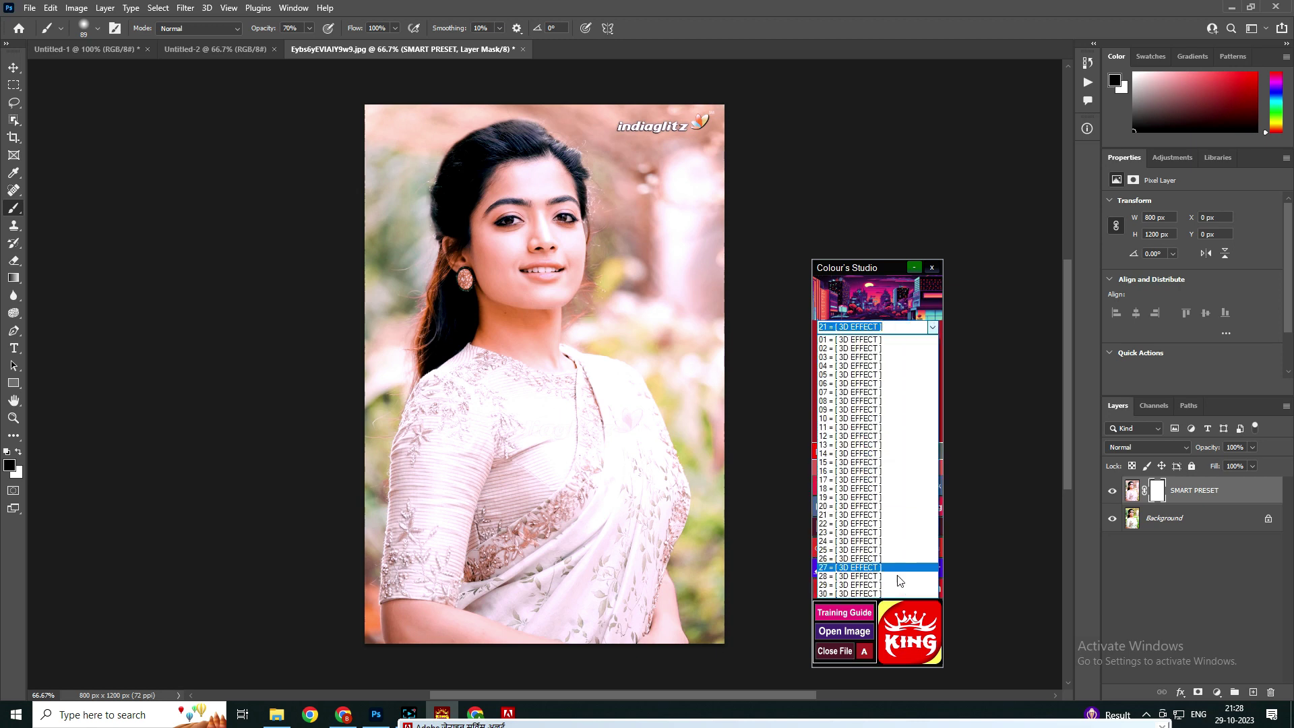
{"action": "left_click", "coordinate": [908, 576]}
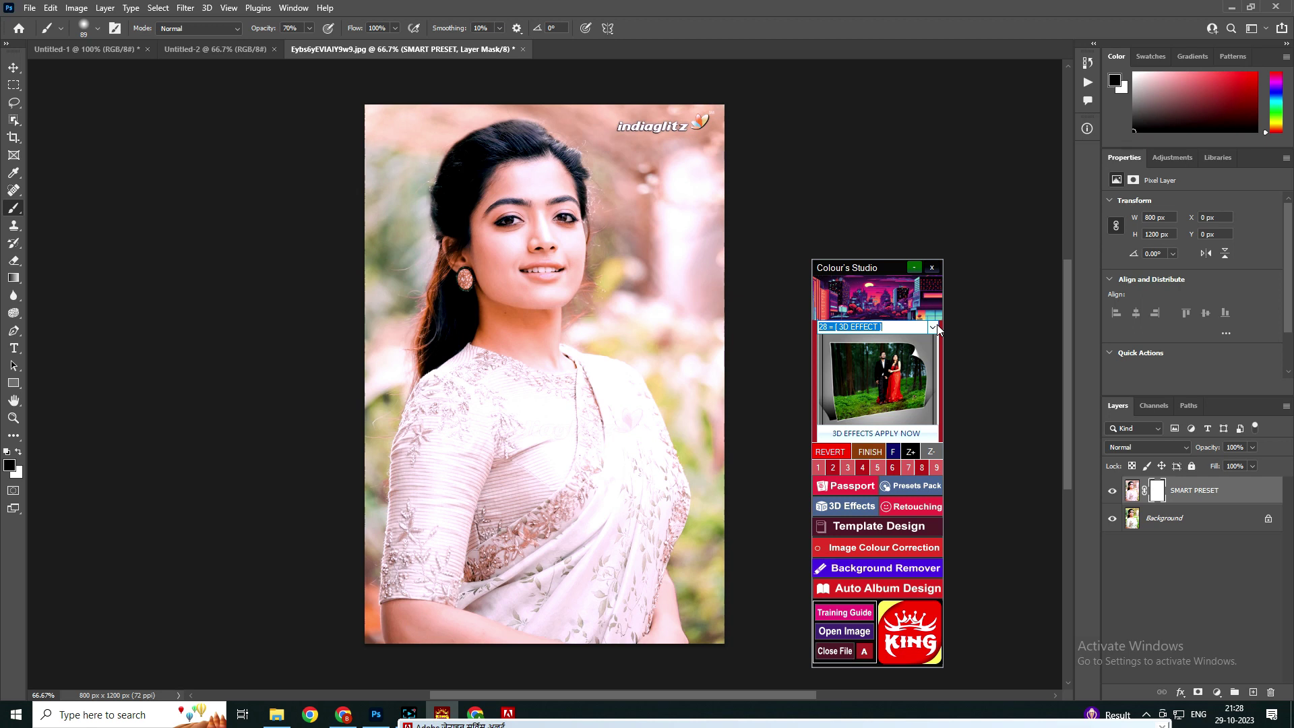
{"action": "left_click", "coordinate": [875, 435]}
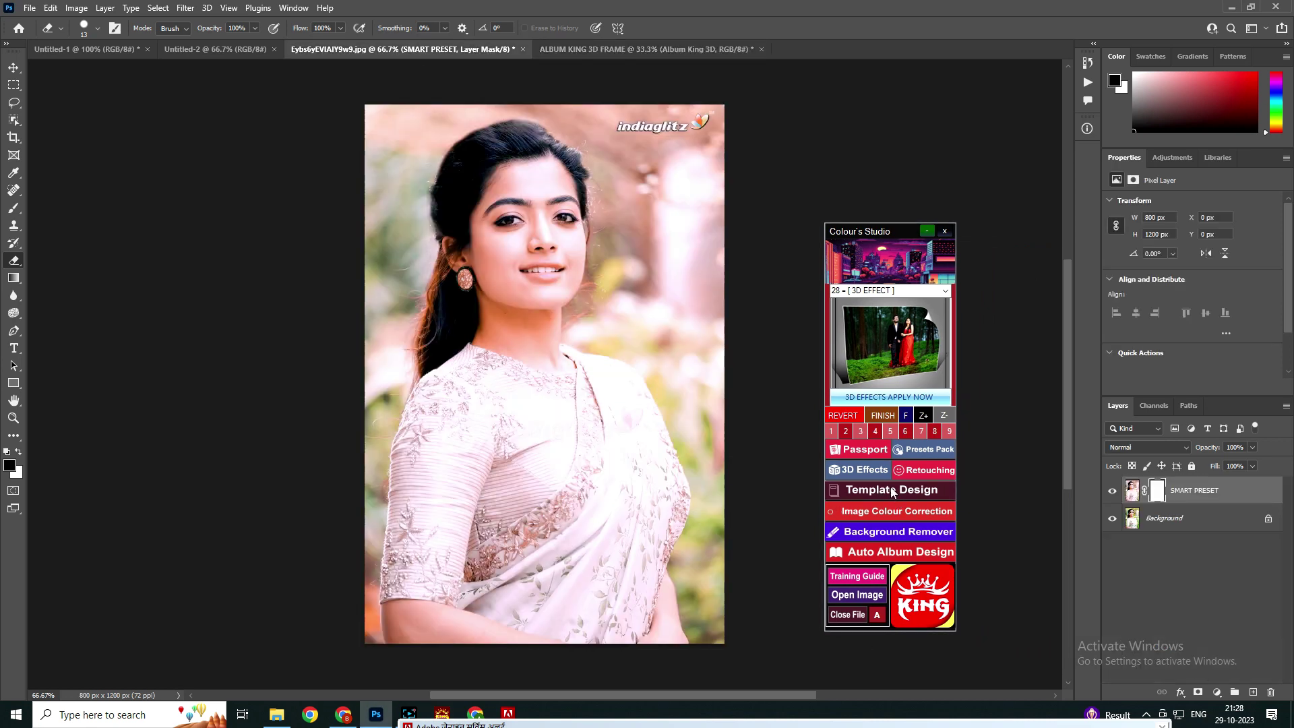
Open the Album King PSD album template through the plugin's Template Design tools
{"action": "left_click", "coordinate": [879, 556]}
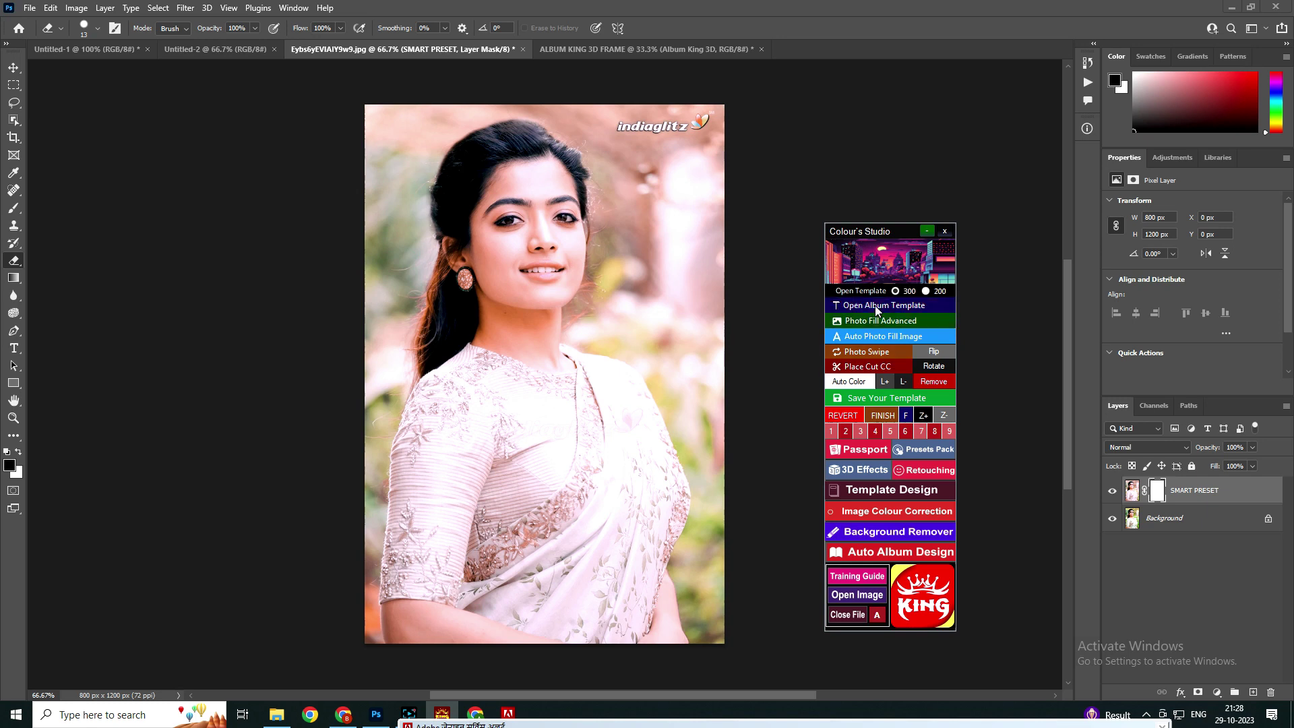
{"action": "left_click", "coordinate": [894, 305]}
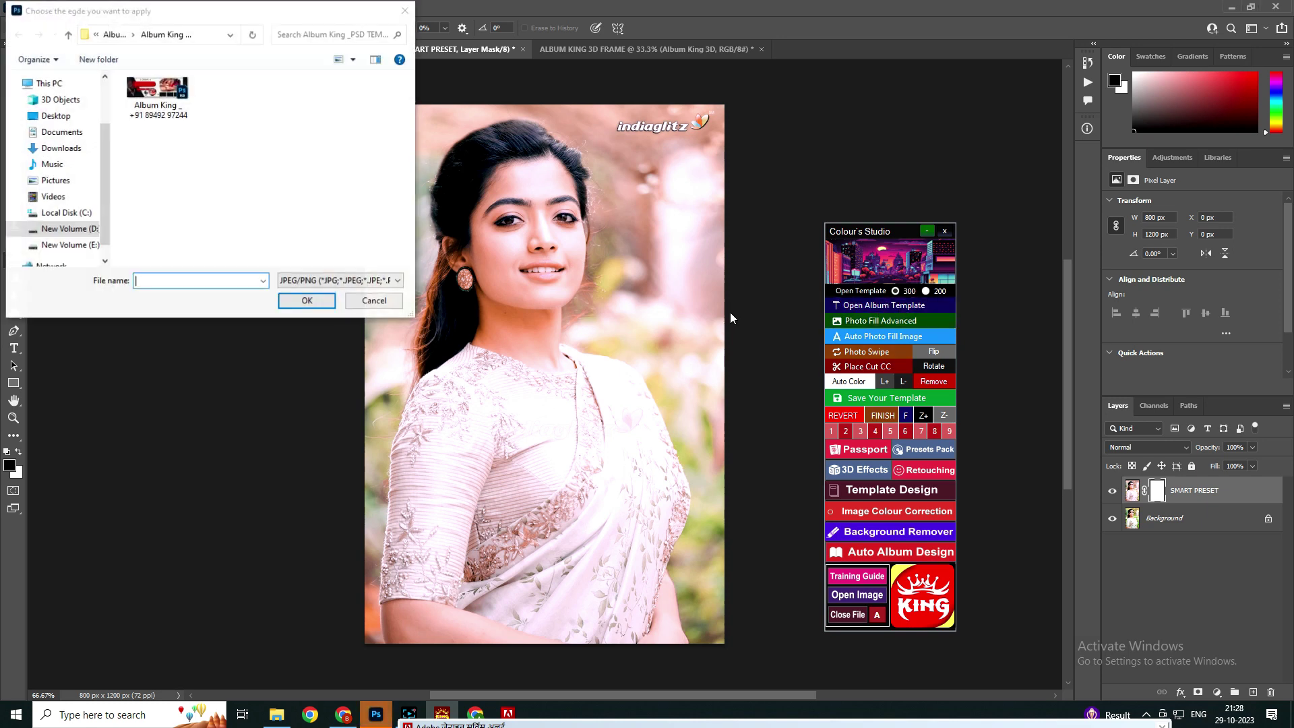
{"action": "left_click", "coordinate": [145, 94]}
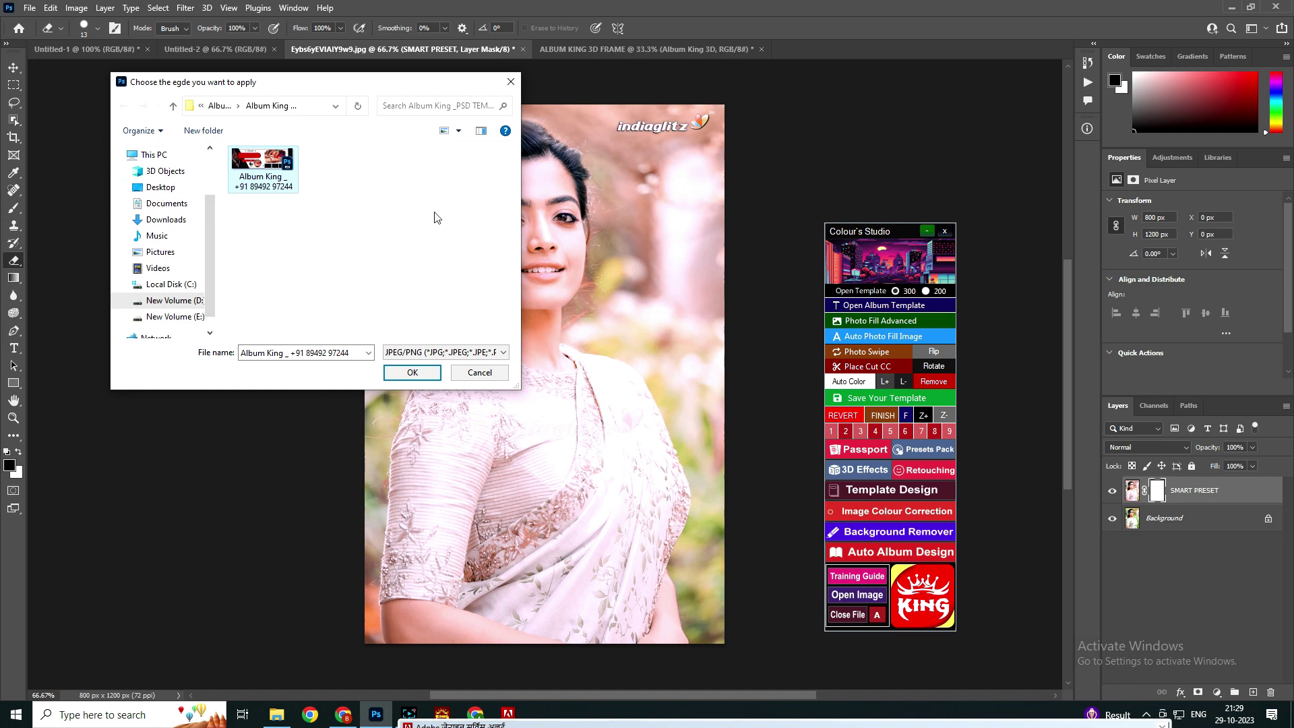
{"action": "left_click", "coordinate": [414, 373]}
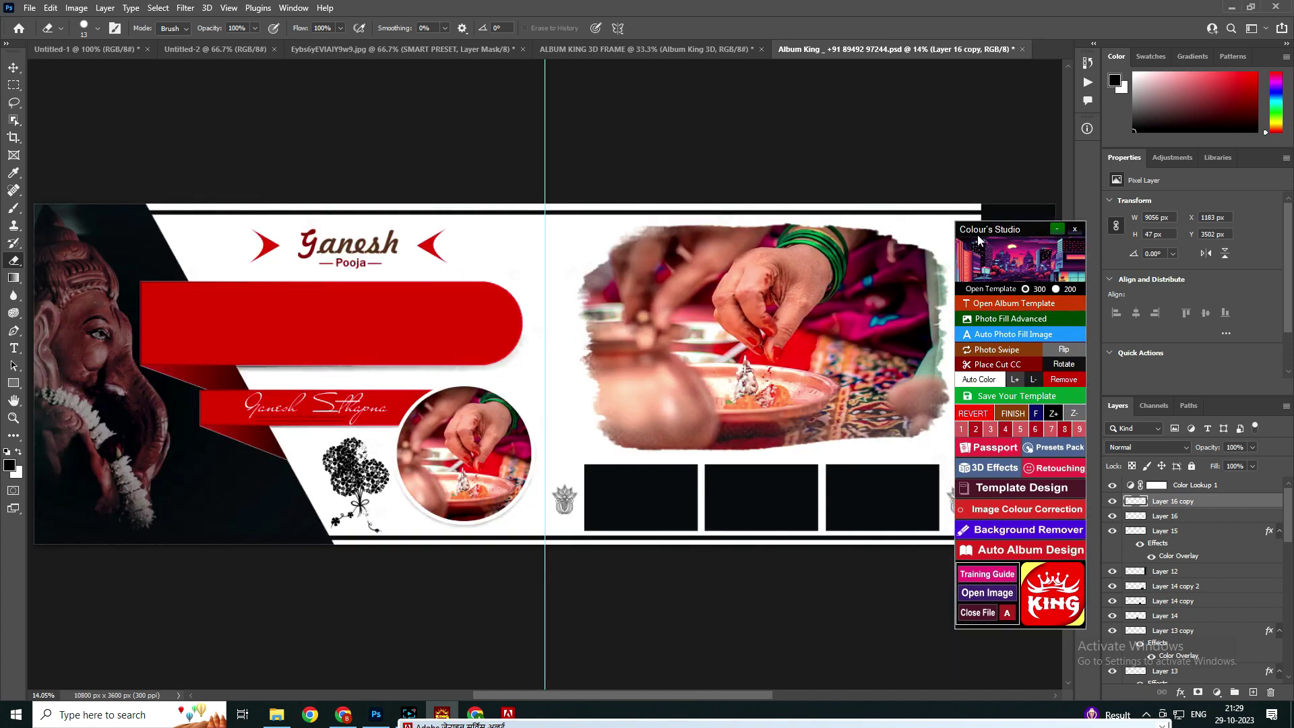
Move the plugin window aside and delete the sample photos from the template's large brush-stroke frame and round frame
{"action": "left_click_drag", "start_coordinate": [979, 230], "coordinate": [1041, 244]}
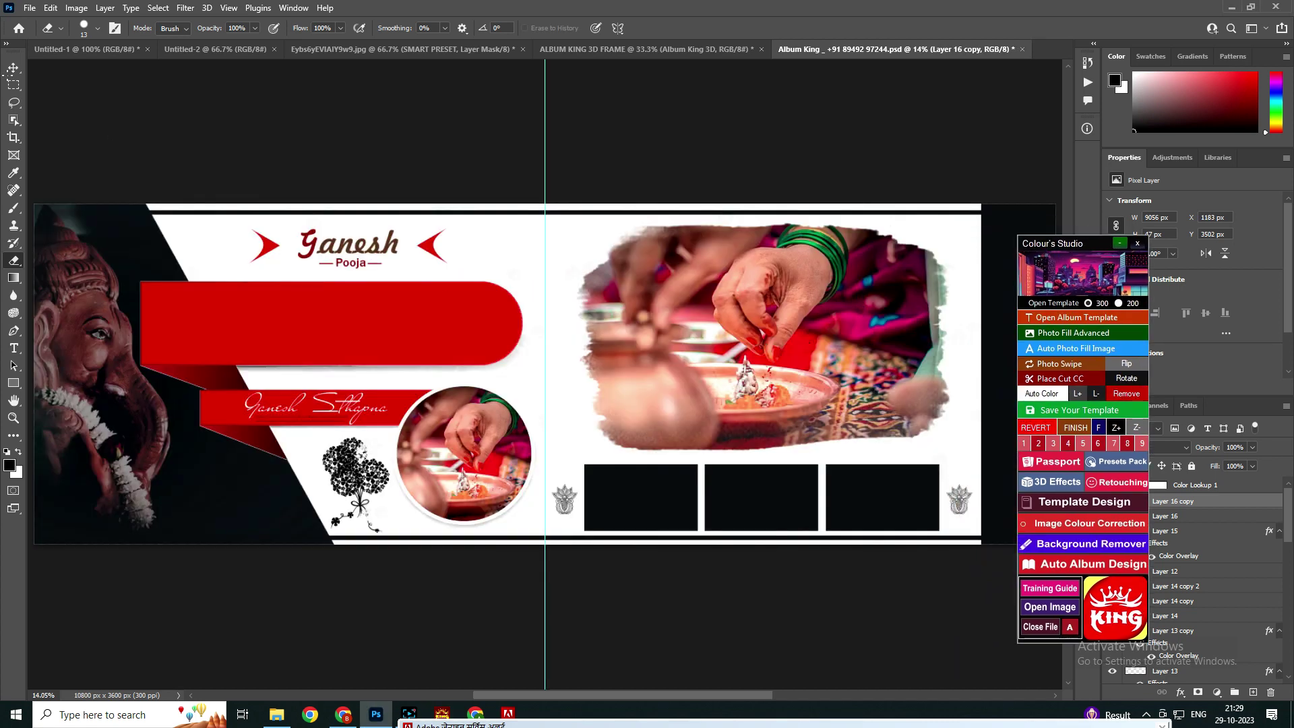
{"action": "left_click", "coordinate": [13, 67]}
{"action": "left_click", "coordinate": [799, 334]}
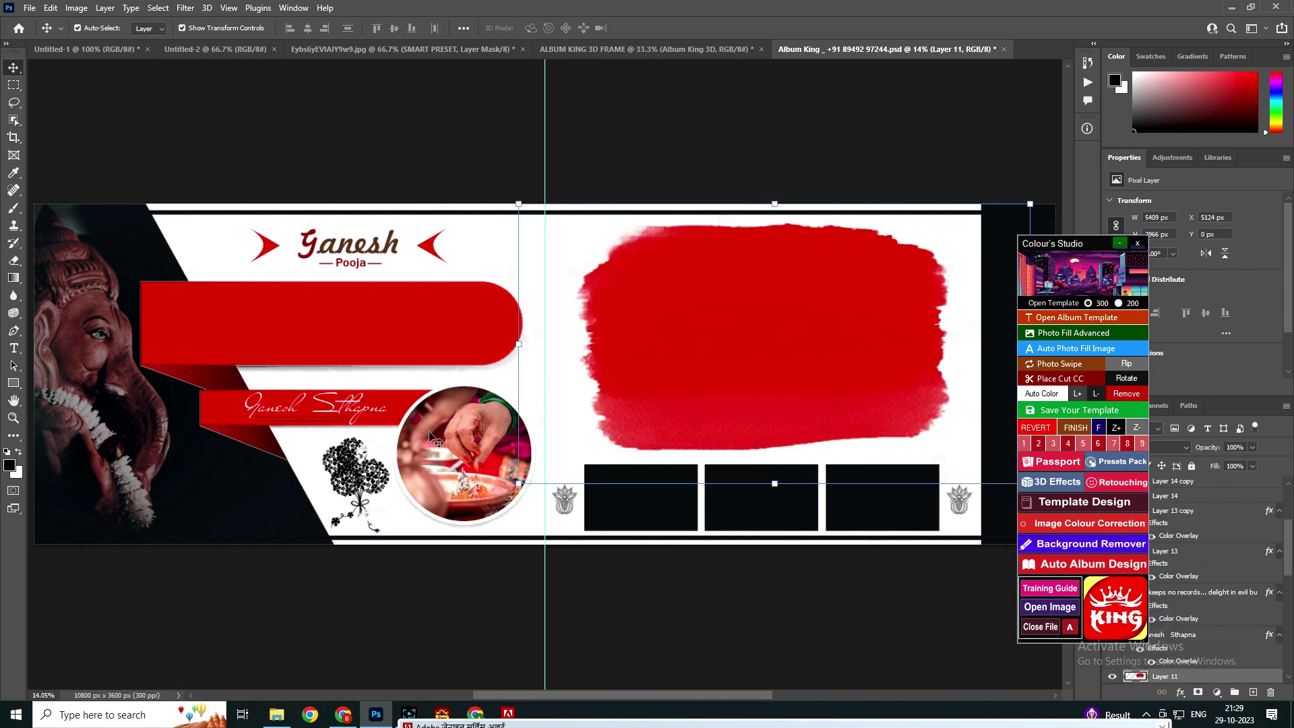
{"action": "left_click", "coordinate": [438, 506]}
{"action": "key", "text": "Delete"}
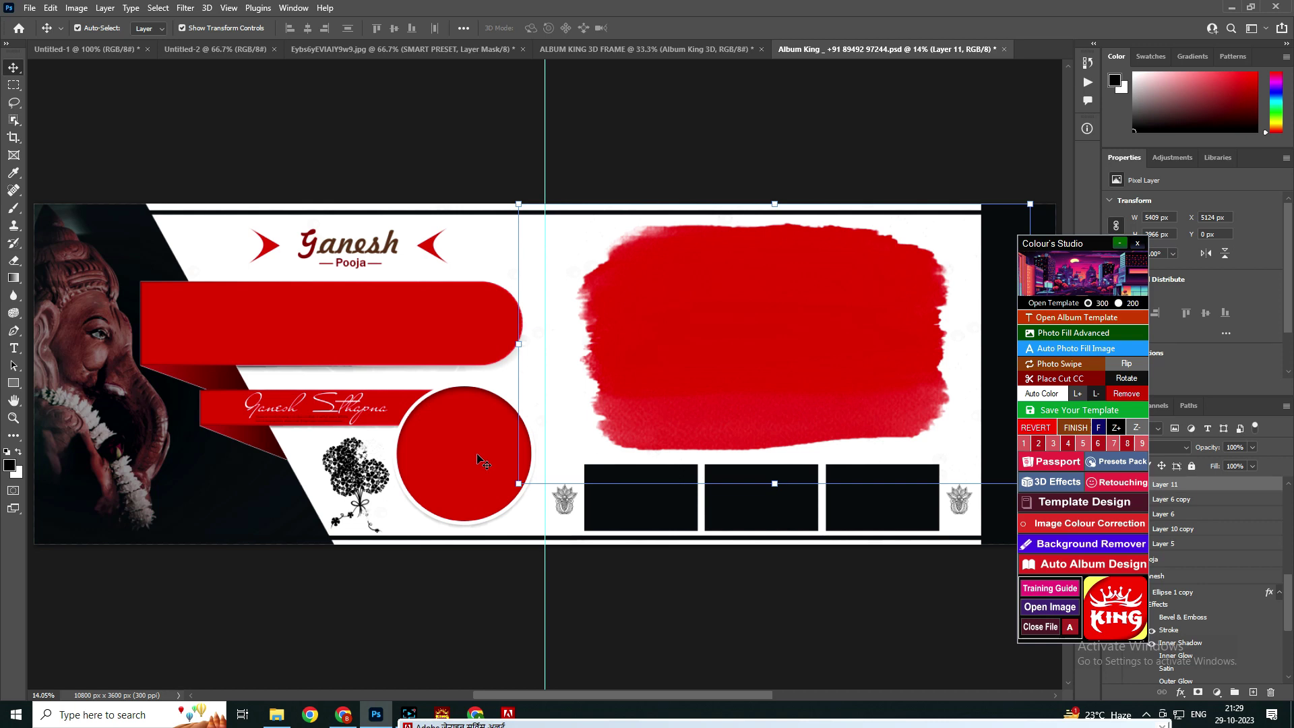
Select the template's three black rectangular frames, the red circle and the brush-stroke frame, and run Auto Photo Fill Image on them
{"action": "left_click", "coordinate": [876, 498]}
{"action": "left_click", "coordinate": [761, 498], "text": "shift"}
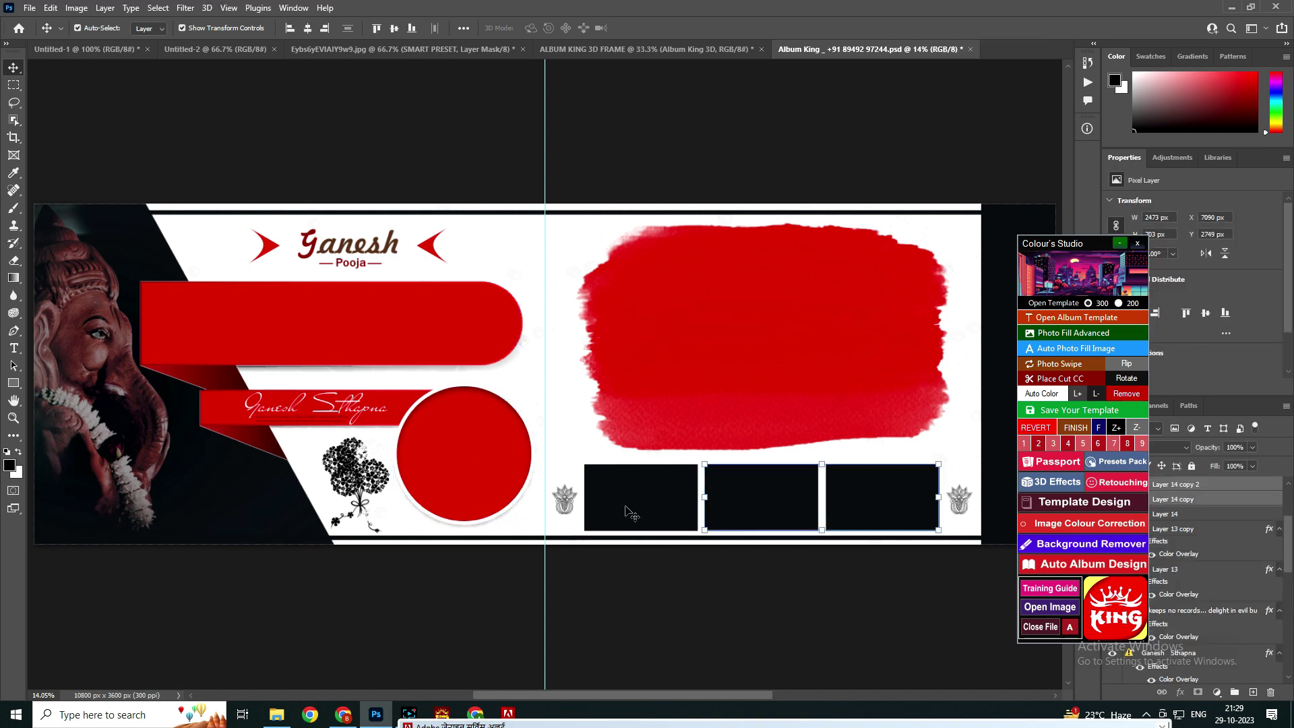
{"action": "left_click", "coordinate": [634, 516], "text": "shift"}
{"action": "left_click", "coordinate": [451, 442], "text": "shift"}
{"action": "left_click", "coordinate": [1063, 351]}
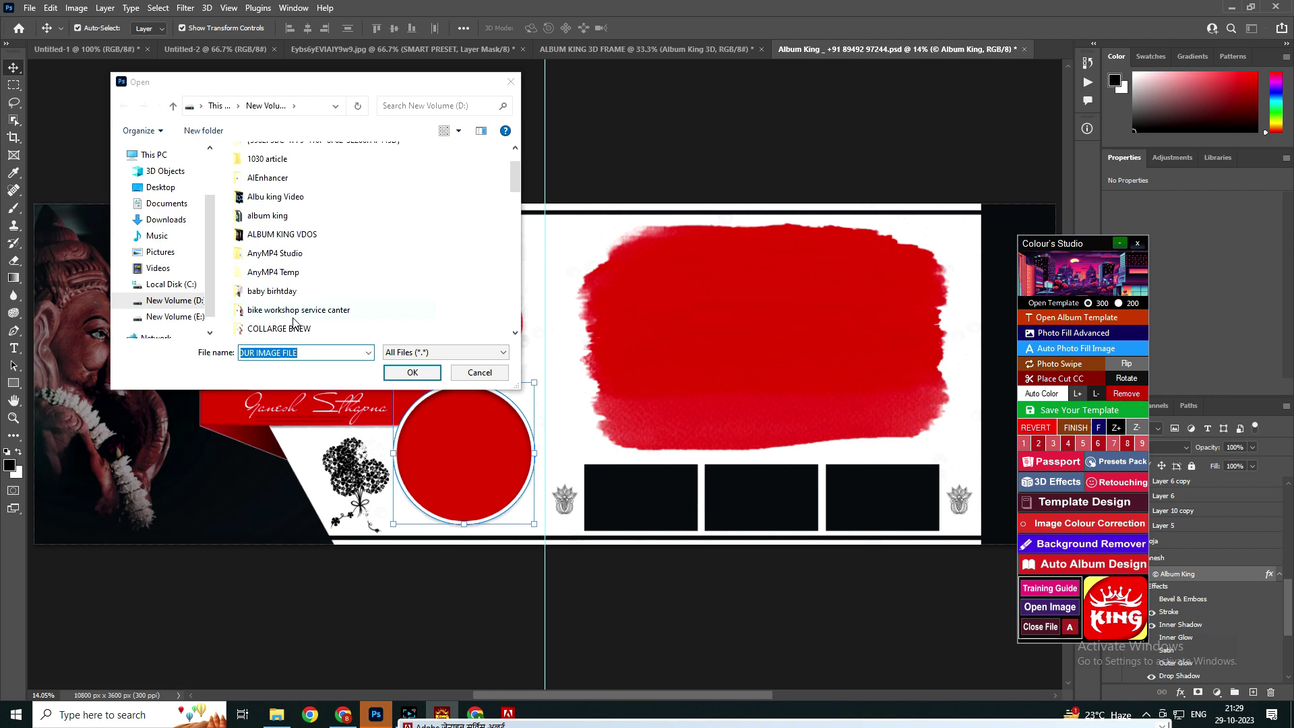
Fill the frames with 1, 4P7A6387, download (1), download (2) and download from the photos folder, cancelling the pending transform of the last photo
{"action": "scroll", "coordinate": [294, 324], "scroll_direction": "down", "scroll_amount": 8}
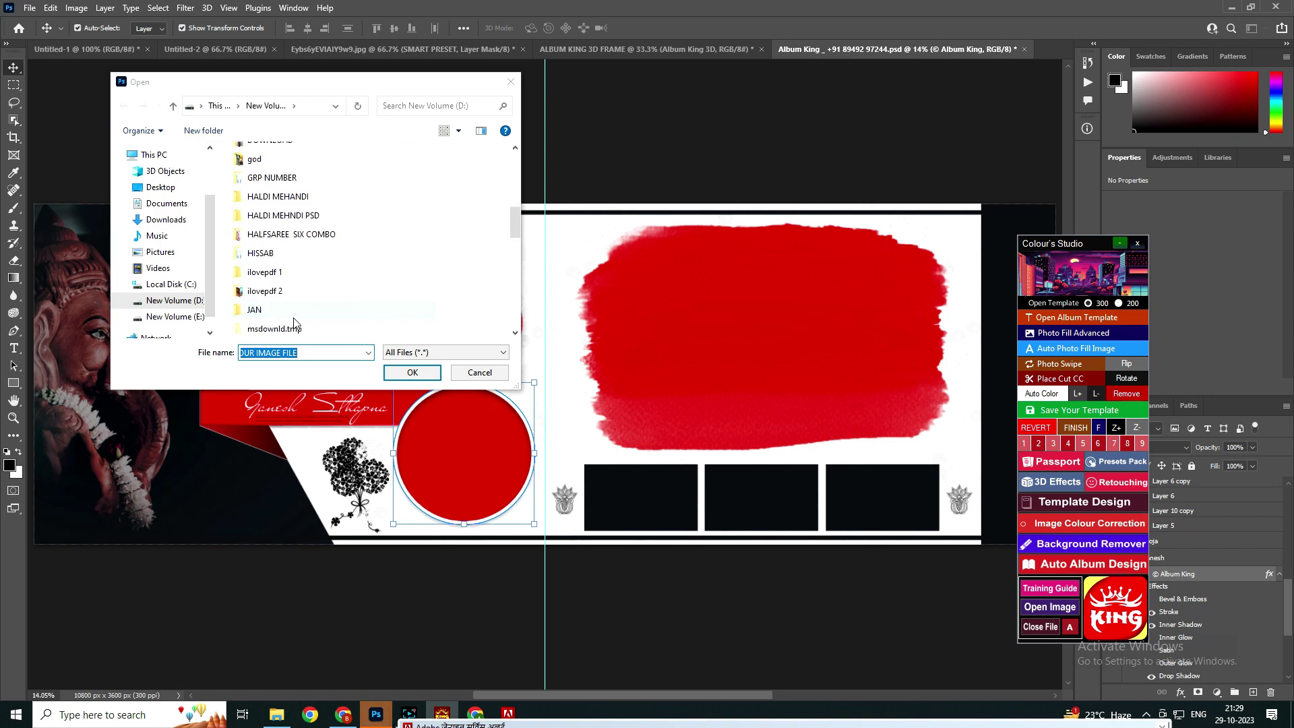
{"action": "scroll", "coordinate": [294, 324], "scroll_direction": "down", "scroll_amount": 5}
{"action": "double_click", "coordinate": [290, 291]}
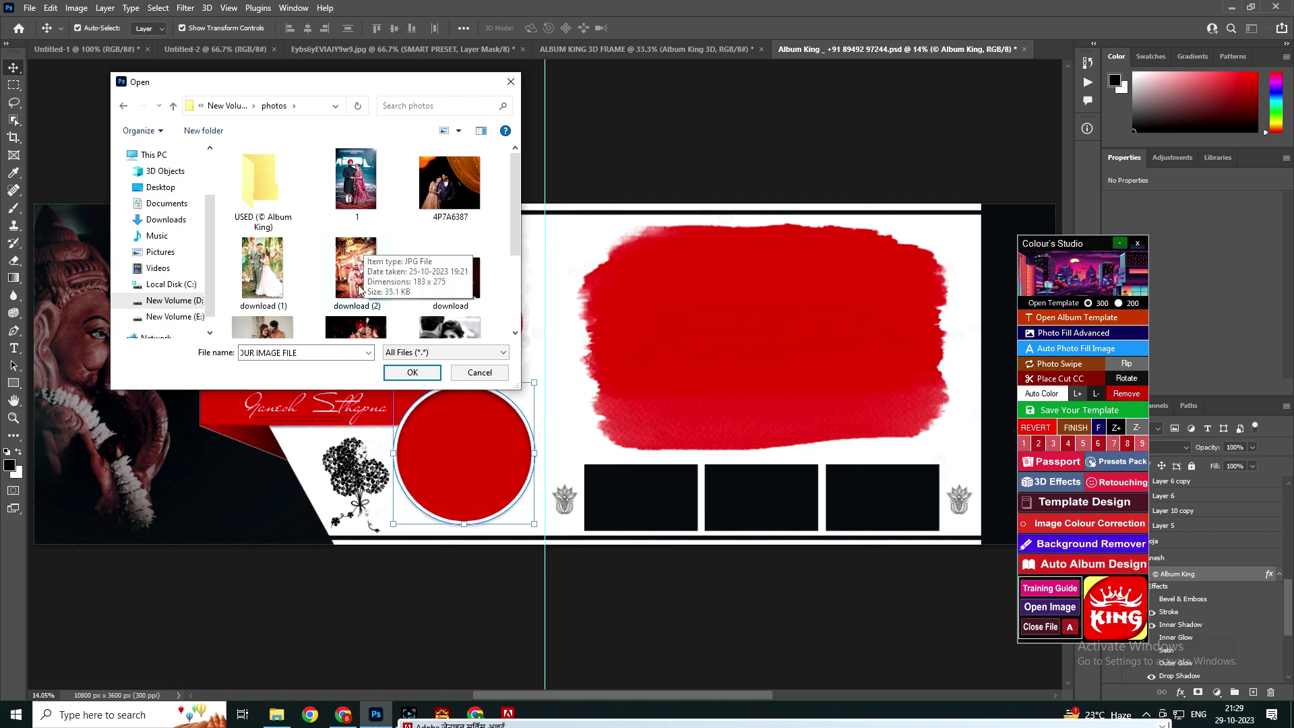
{"action": "left_click", "coordinate": [356, 180]}
{"action": "left_click", "coordinate": [449, 182], "text": "ctrl"}
{"action": "left_click", "coordinate": [262, 268], "text": "ctrl"}
{"action": "left_click", "coordinate": [355, 268], "text": "ctrl"}
{"action": "left_click", "coordinate": [449, 276], "text": "ctrl"}
{"action": "left_click", "coordinate": [412, 372]}
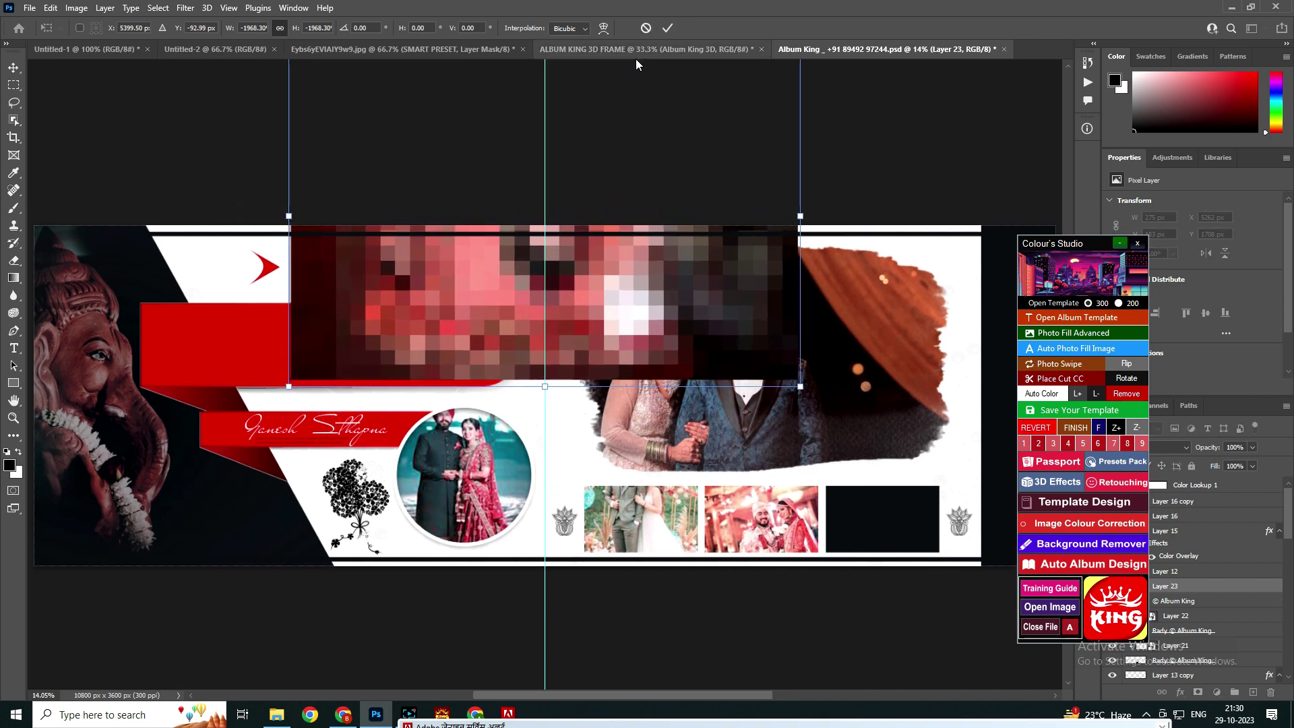
{"action": "left_click", "coordinate": [645, 28]}
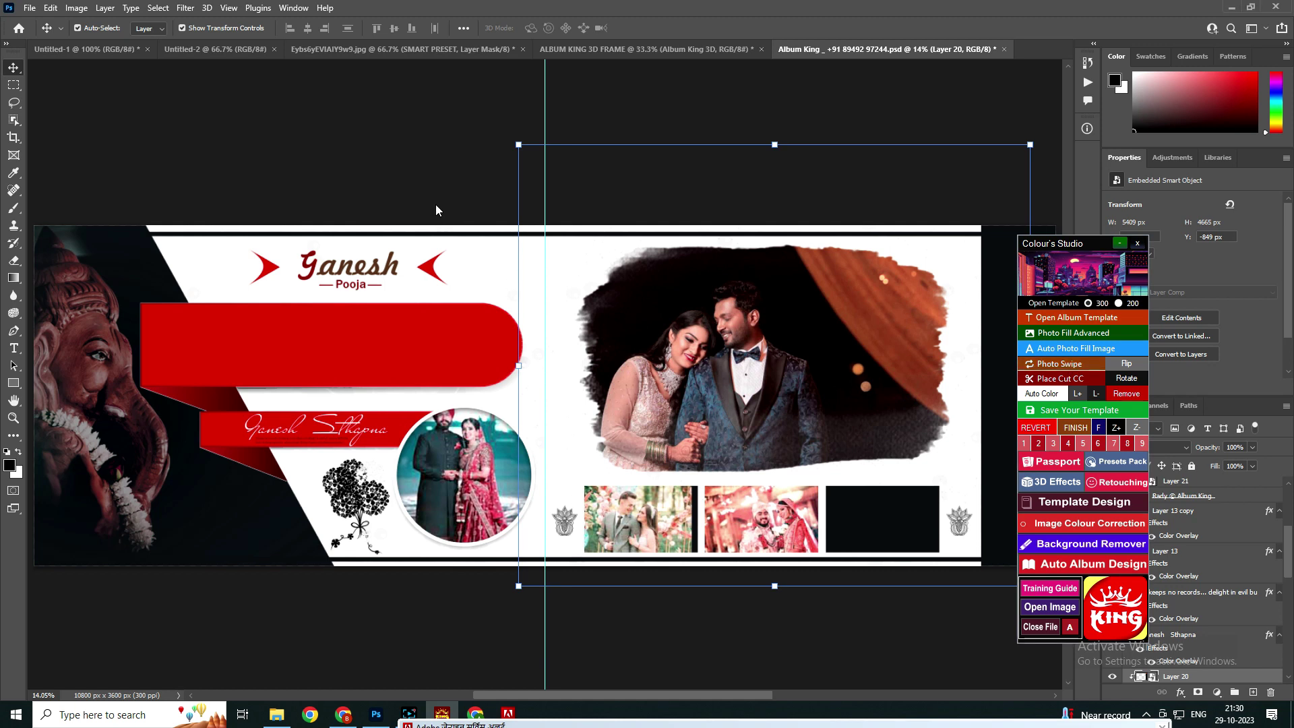
Try to swap the large couple photo with the photo in the first small rectangular frame using Photo Swipe
{"action": "left_click", "coordinate": [684, 465]}
{"action": "left_click", "coordinate": [657, 563]}
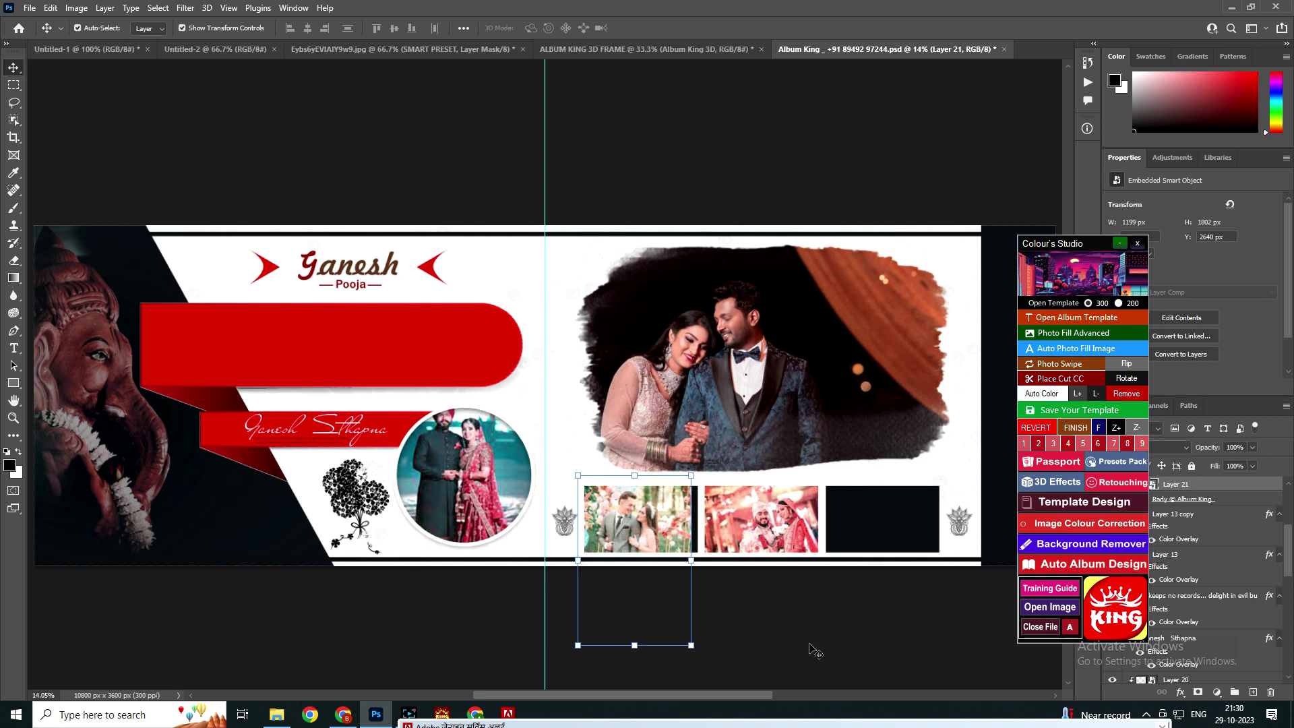
{"action": "left_click", "coordinate": [677, 438]}
{"action": "left_click", "coordinate": [657, 554]}
{"action": "left_click", "coordinate": [735, 414]}
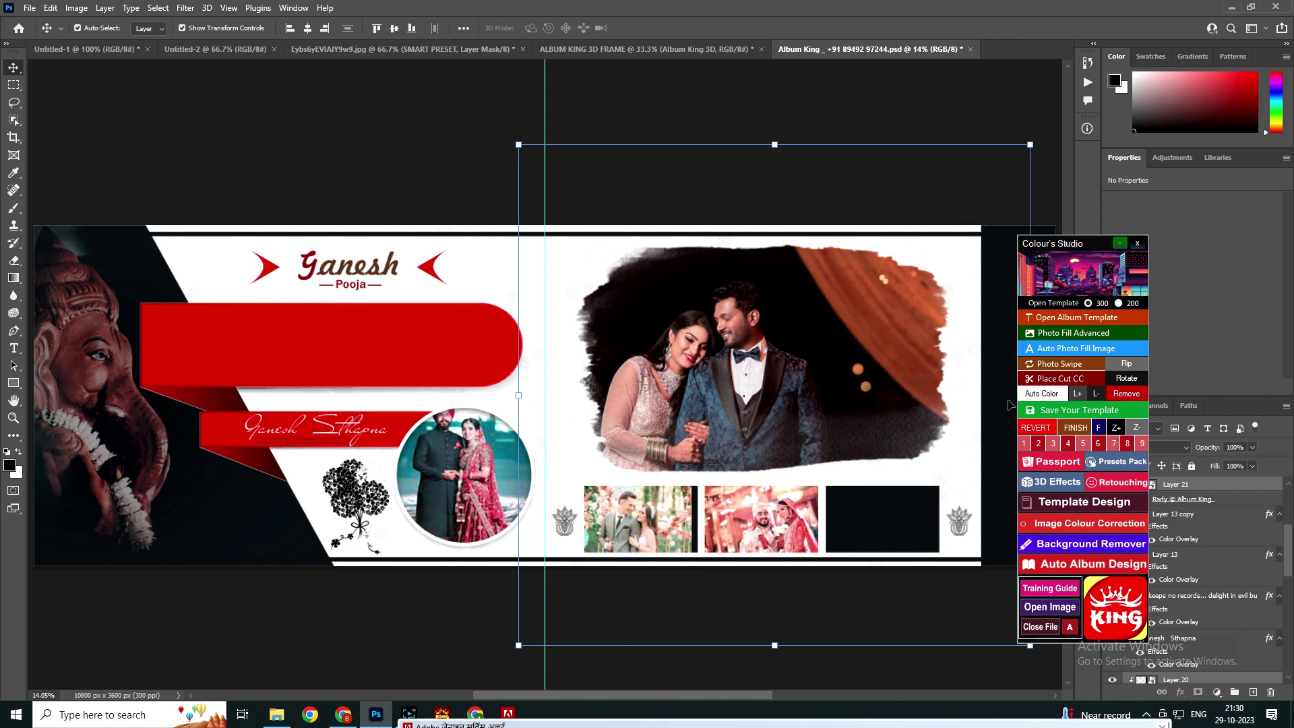
{"action": "left_click", "coordinate": [1045, 366]}
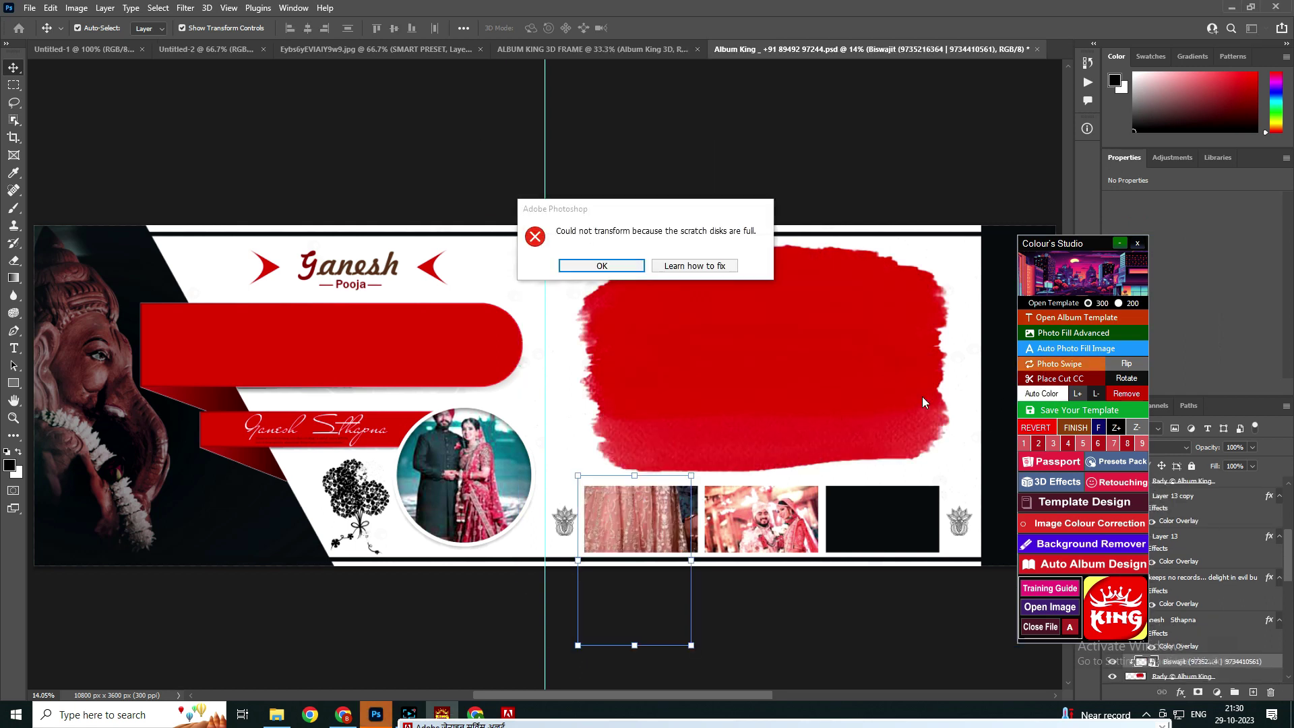
{"action": "key", "text": "Return"}
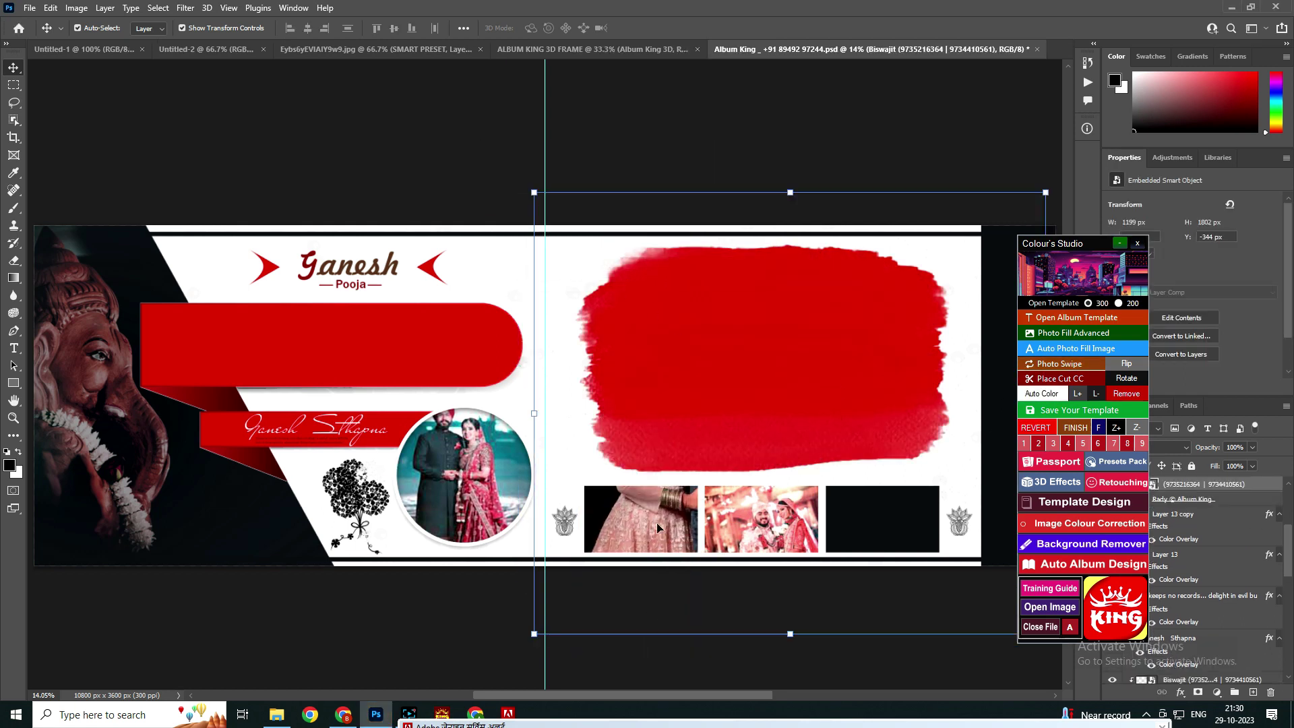
{"action": "key", "text": "Return"}
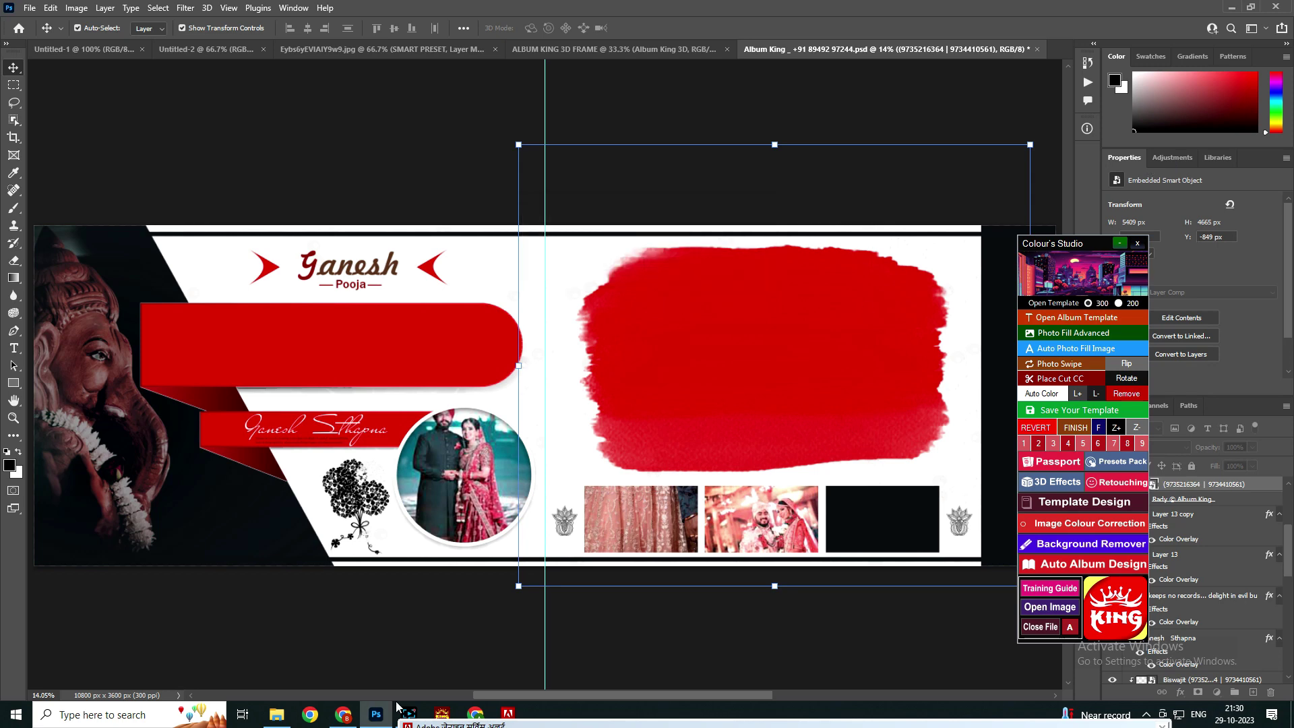
Reposition the couple photo inside the first small rectangular frame so both faces fit in it, and clear the selection
{"action": "left_click", "coordinate": [407, 714]}
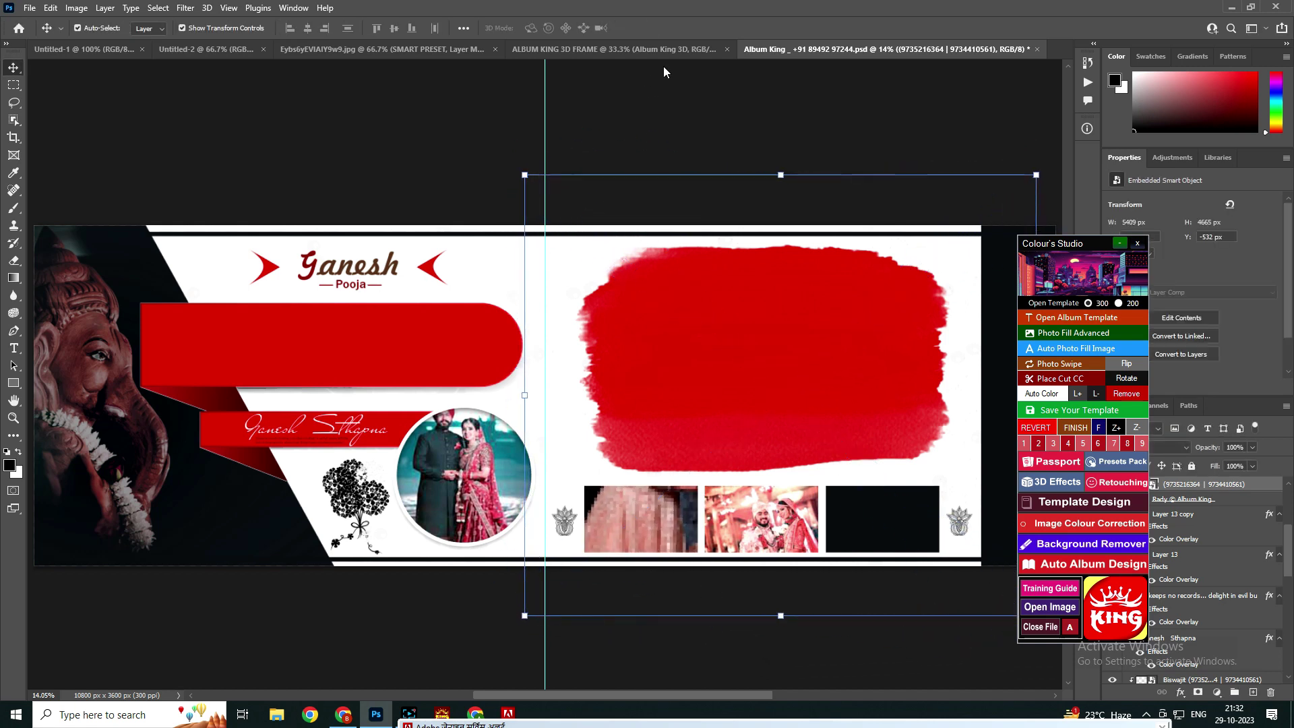
{"action": "mouse_move", "coordinate": [642, 551]}
{"action": "left_mouse_down"}
{"action": "mouse_move", "coordinate": [653, 563]}
{"action": "mouse_move", "coordinate": [636, 531]}
{"action": "left_mouse_up"}
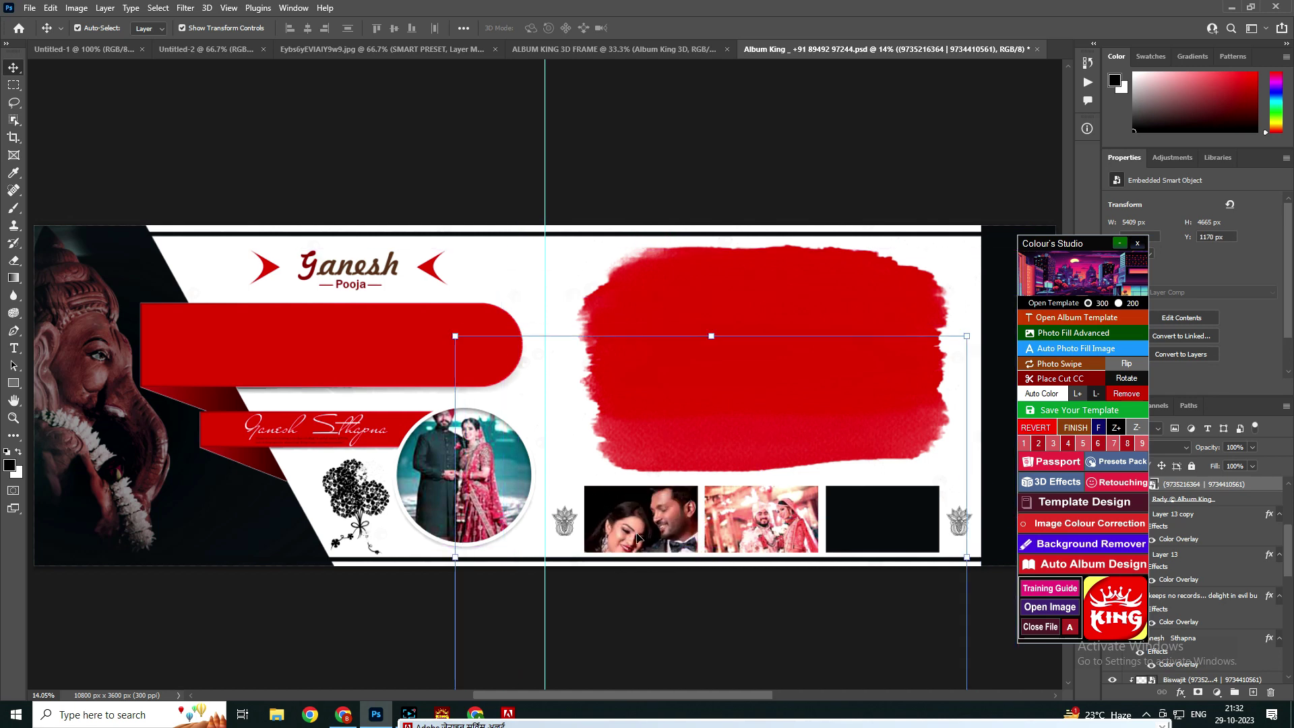
{"action": "left_click", "coordinate": [433, 614]}
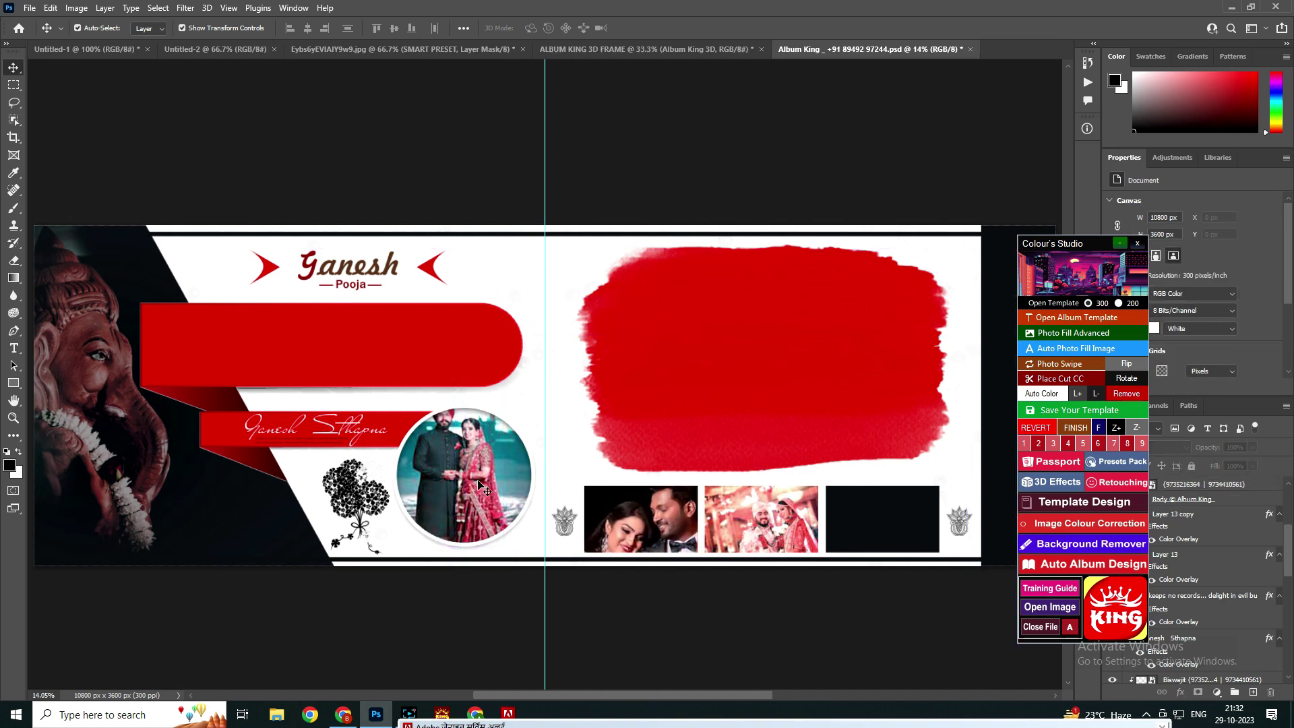
Swap the photos of the circular frame and the first small rectangular frame using Photo Swipe, and flip the rectangular frame's photo horizontally
{"action": "left_click", "coordinate": [1059, 350]}
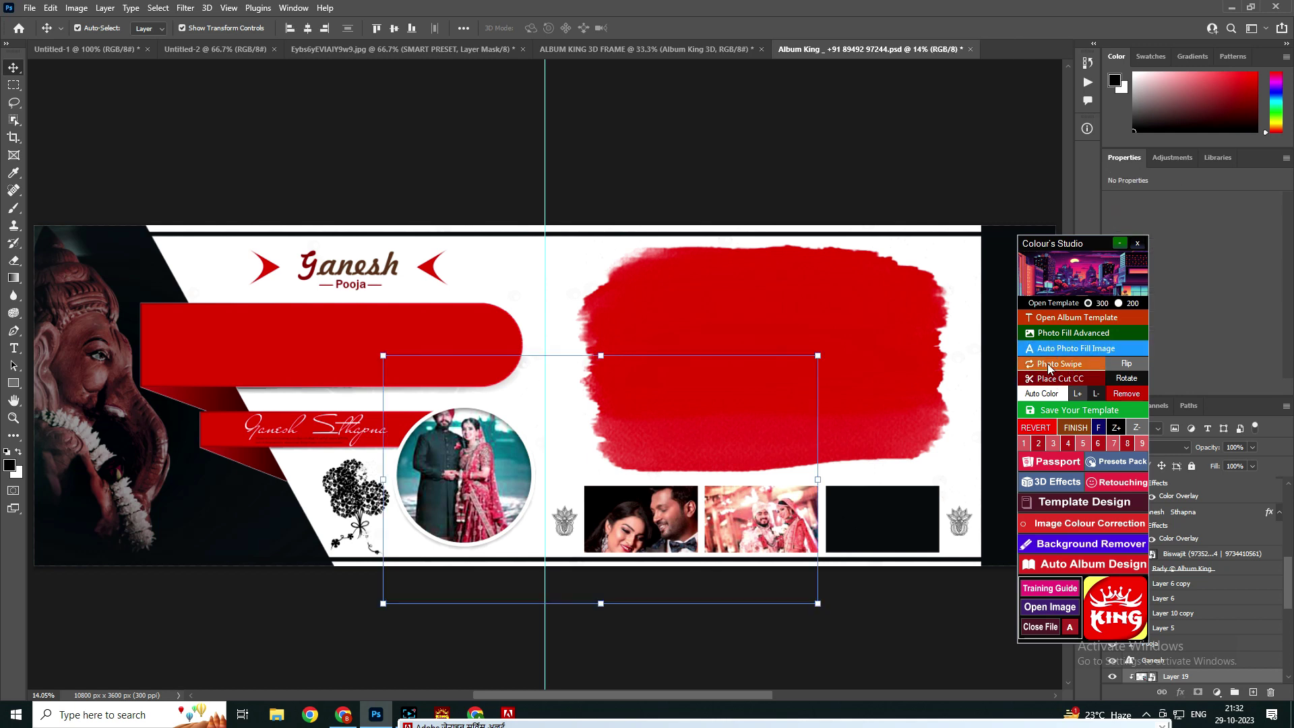
{"action": "left_click", "coordinate": [1045, 364]}
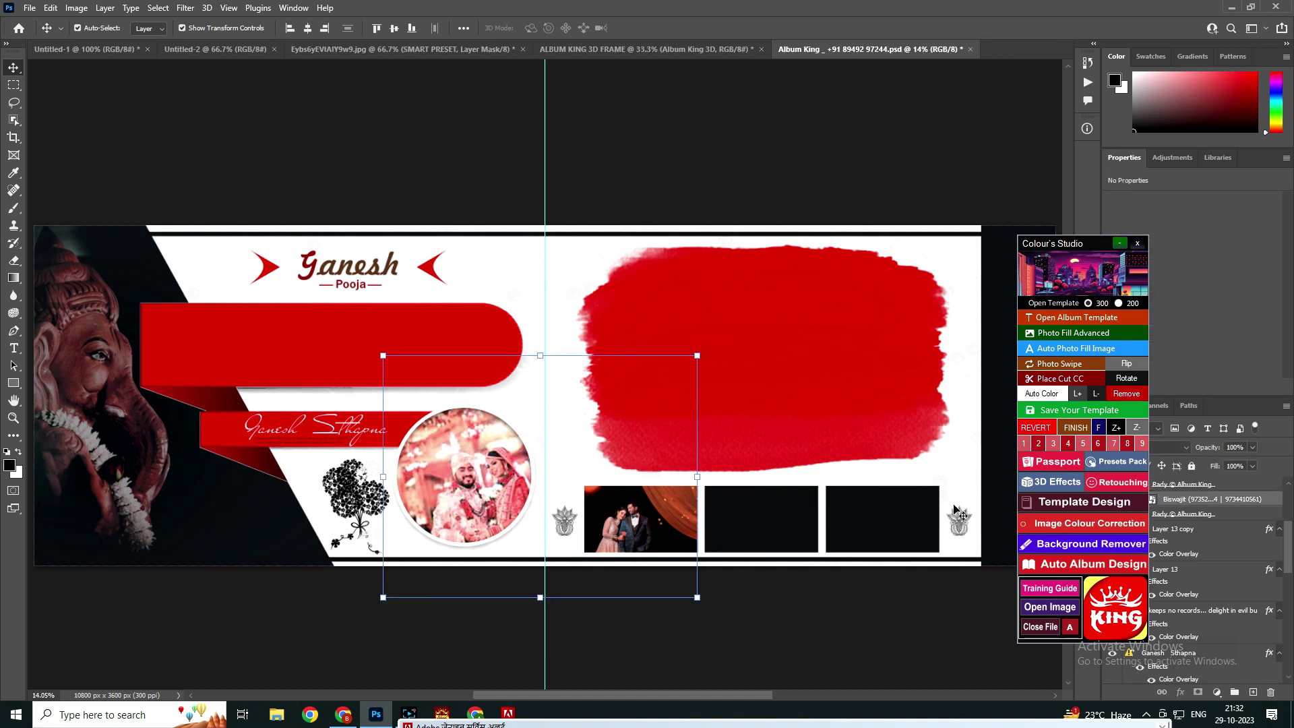
{"action": "left_click", "coordinate": [1056, 364]}
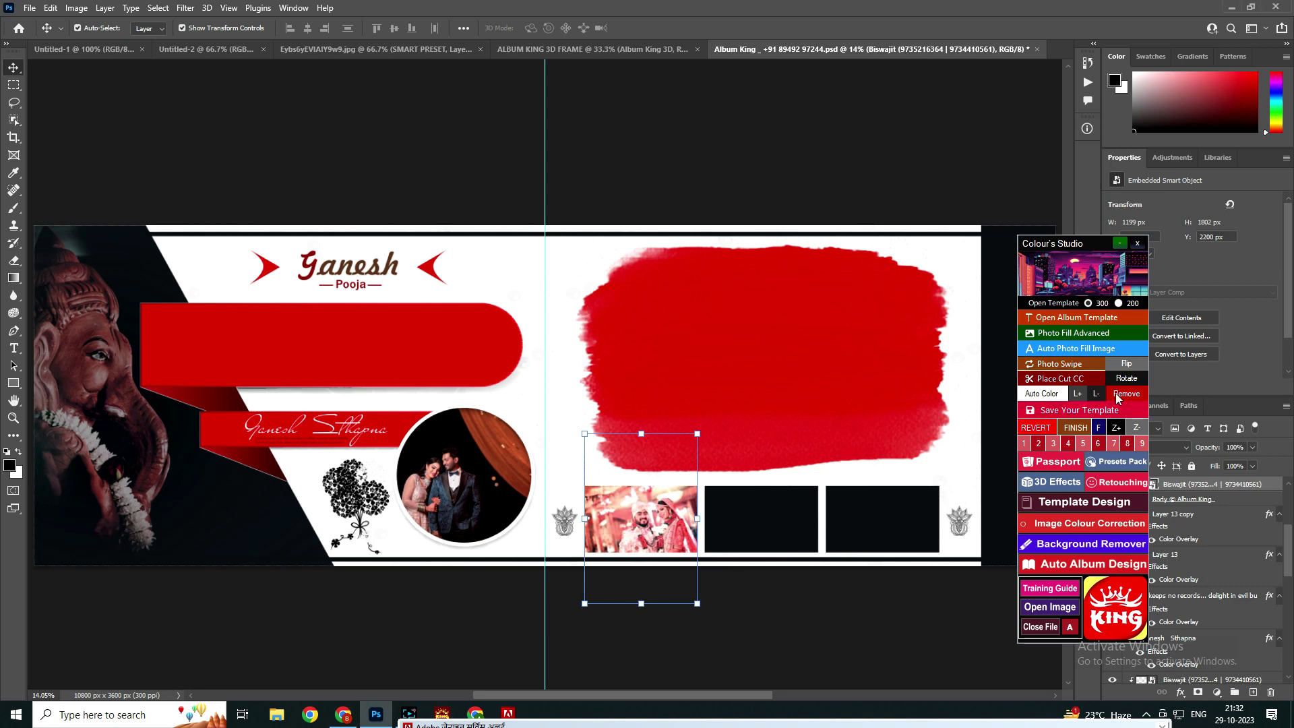
{"action": "left_click", "coordinate": [1130, 367]}
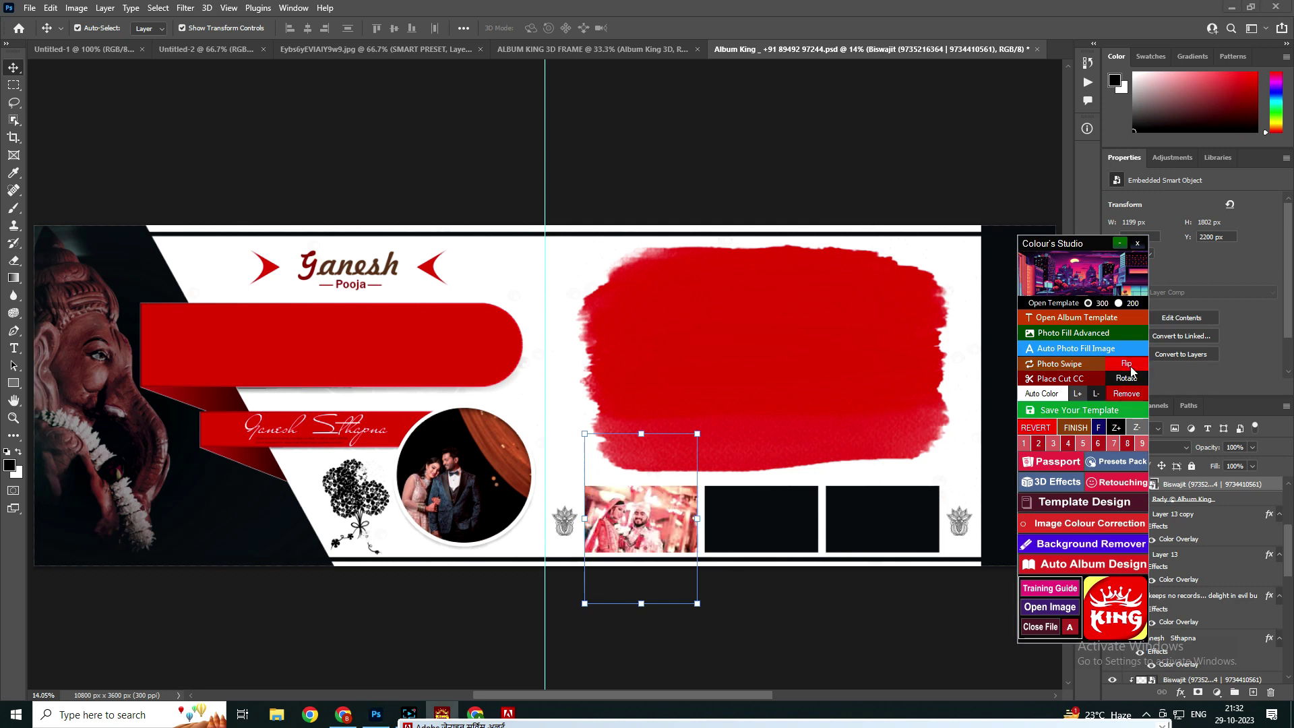
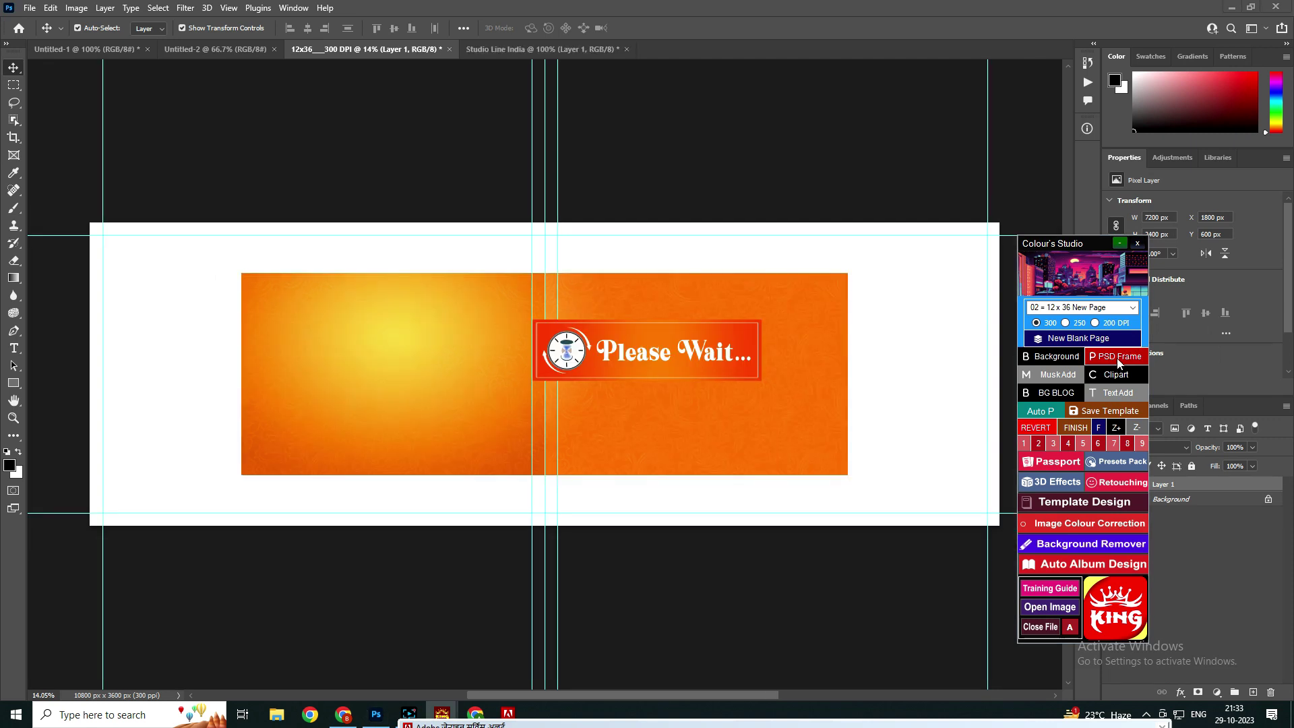
Add the three-photo PSD frame to the page, scale it to about 51% and place it on the background's yellow half
{"action": "left_click", "coordinate": [260, 165]}
{"action": "left_click", "coordinate": [412, 372]}
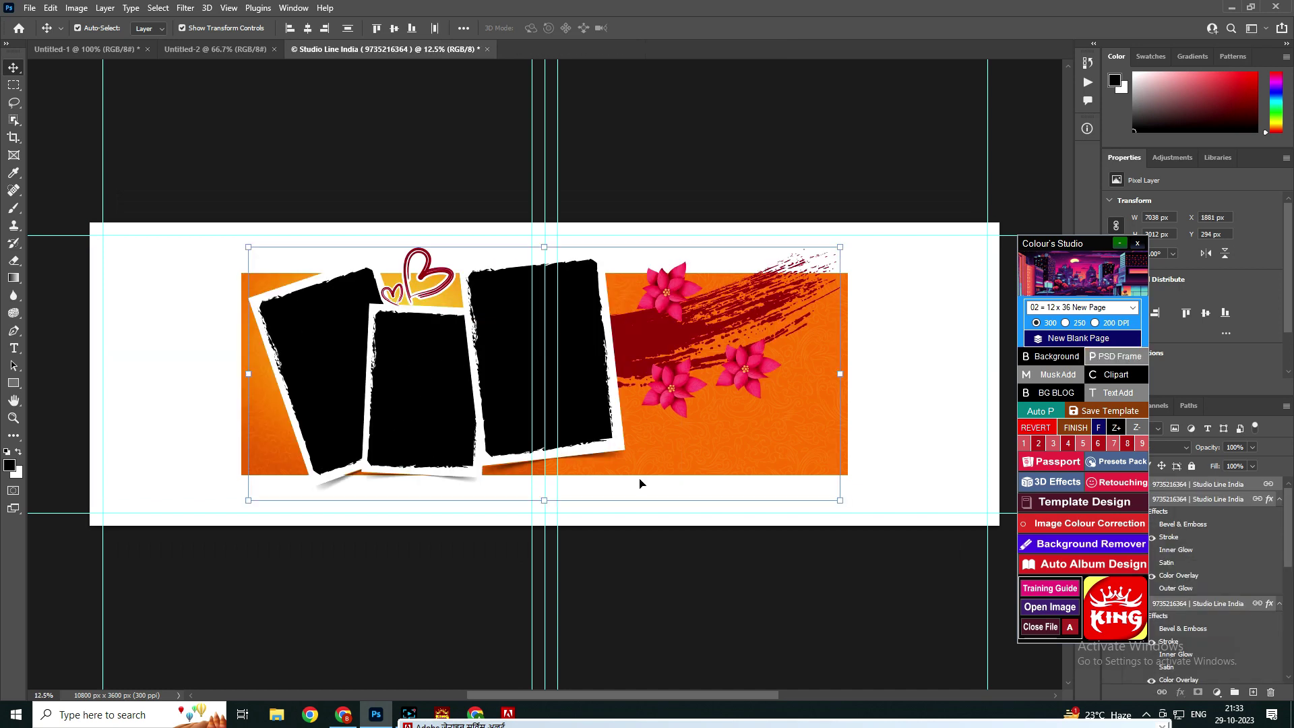
{"action": "left_click_drag", "start_coordinate": [844, 506], "coordinate": [557, 377]}
{"action": "left_click_drag", "start_coordinate": [400, 311], "coordinate": [405, 373]}
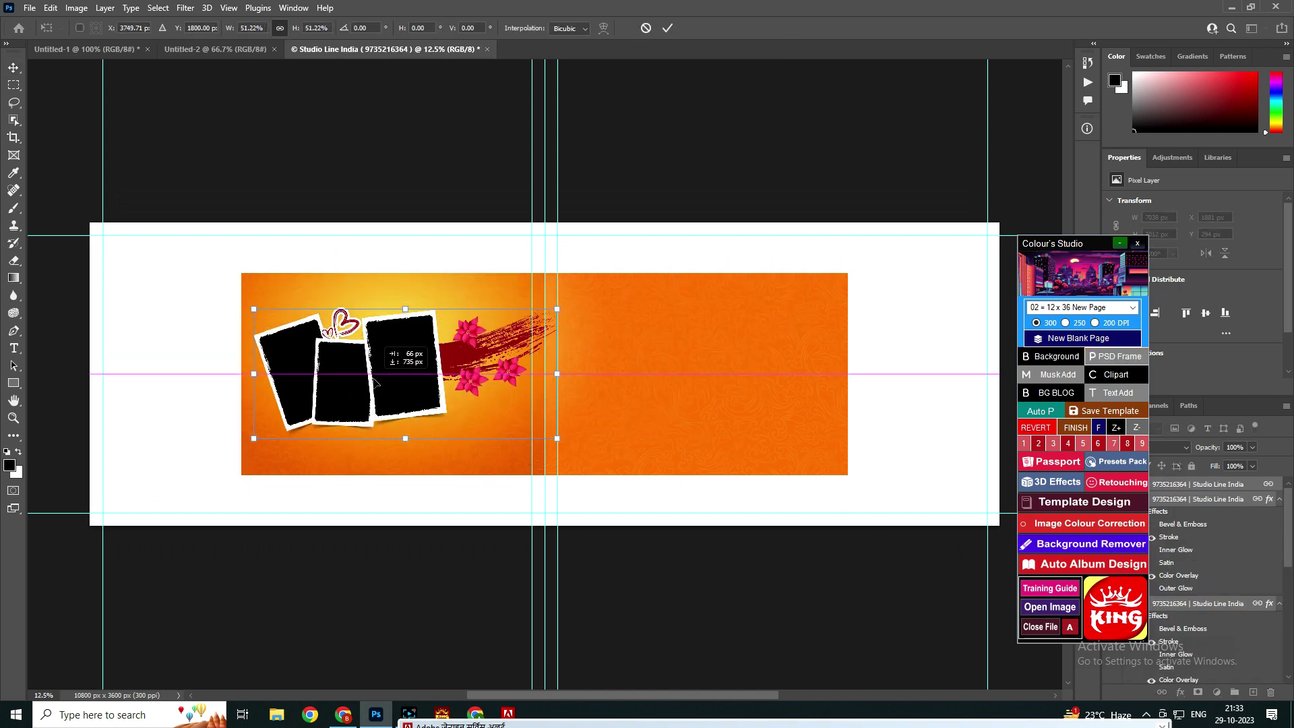
{"action": "left_click", "coordinate": [673, 28]}
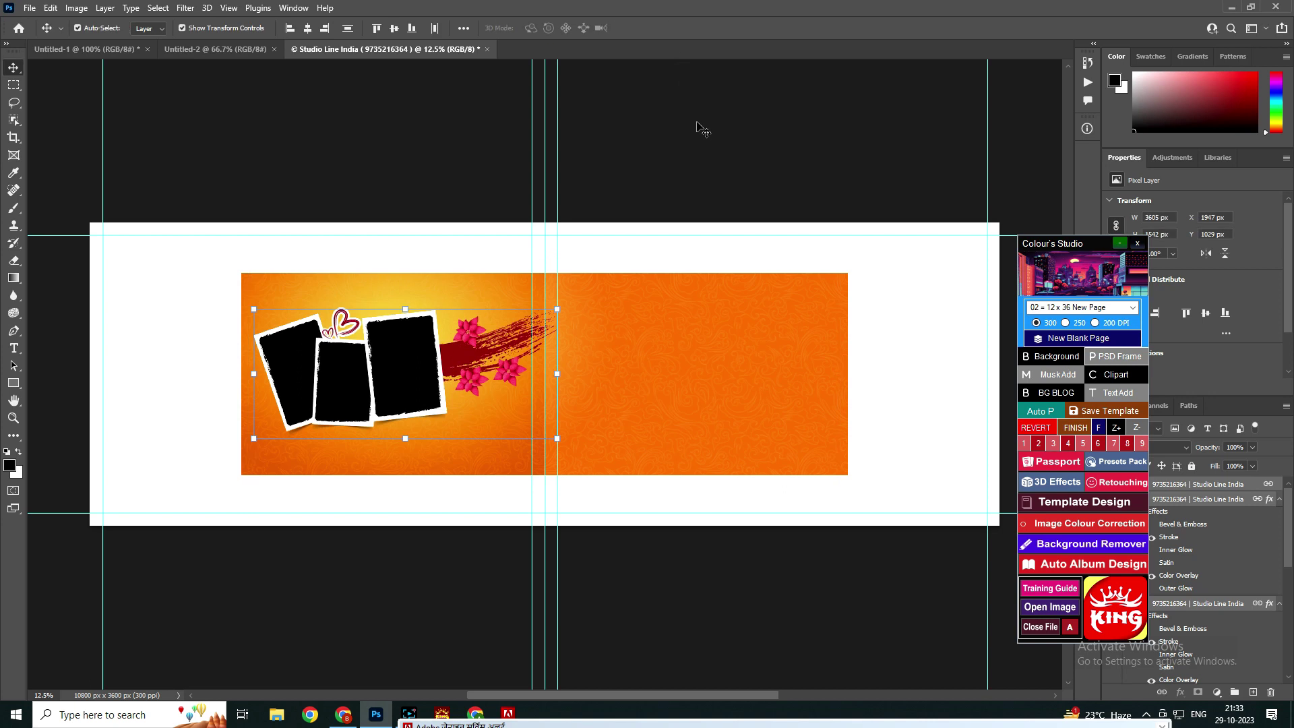
Add the black ink-splash mask shape, scale it to about 55% and place it on the background's plain orange half
{"action": "left_click", "coordinate": [1054, 374]}
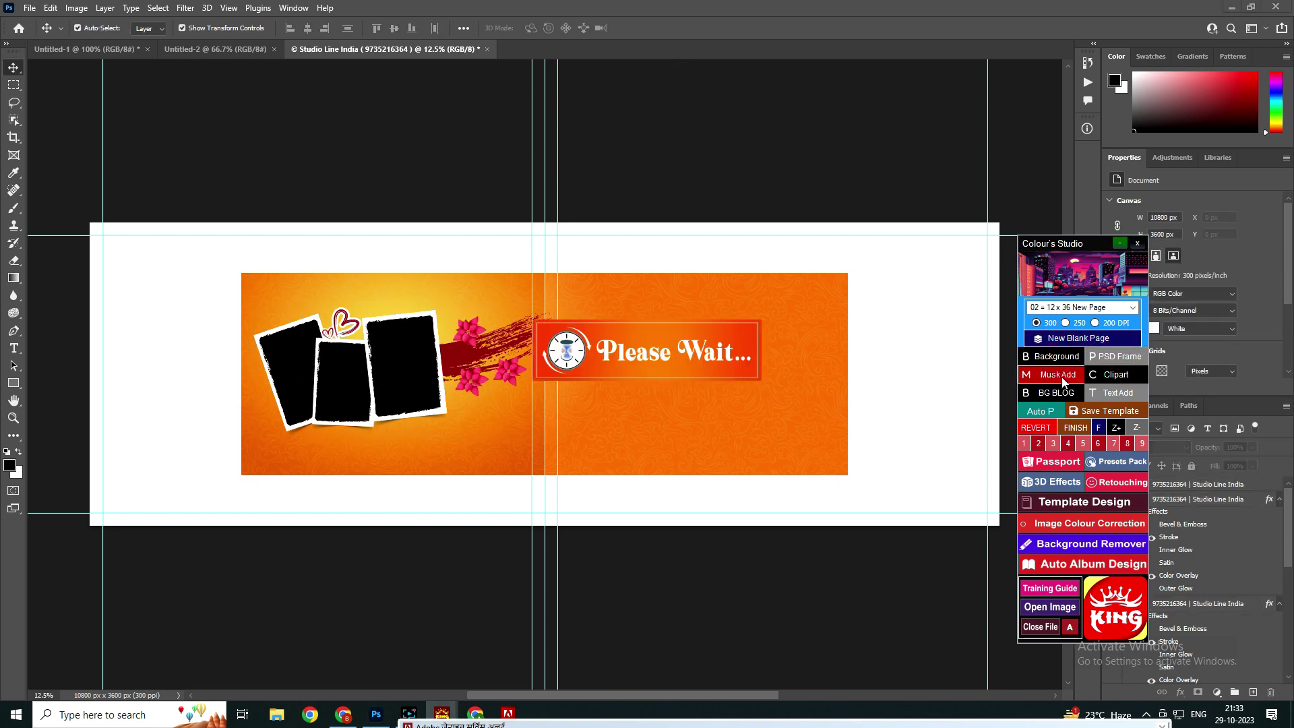
{"action": "left_click", "coordinate": [412, 373]}
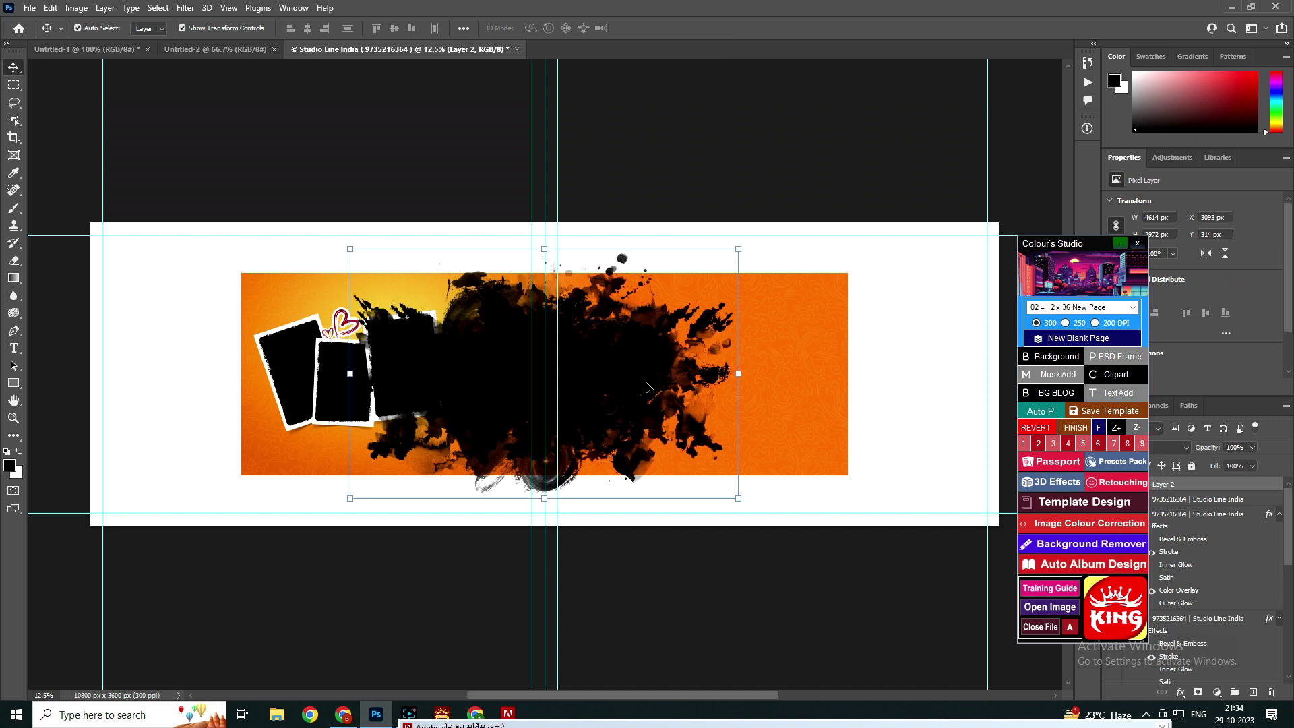
{"action": "left_click_drag", "start_coordinate": [570, 384], "coordinate": [719, 360]}
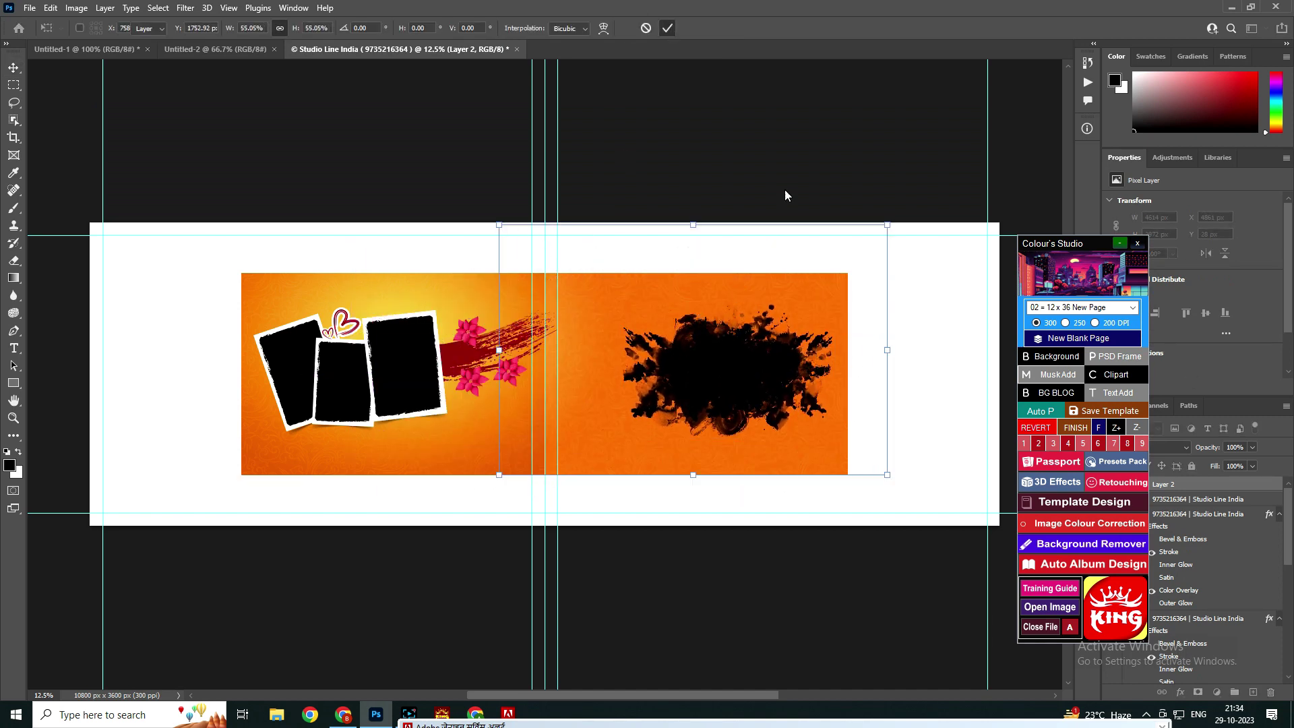
Add the red rose clipart at about 1698 px wide below the pink flowers, and close the page without saving
{"action": "left_click", "coordinate": [1137, 376]}
{"action": "left_click", "coordinate": [263, 167]}
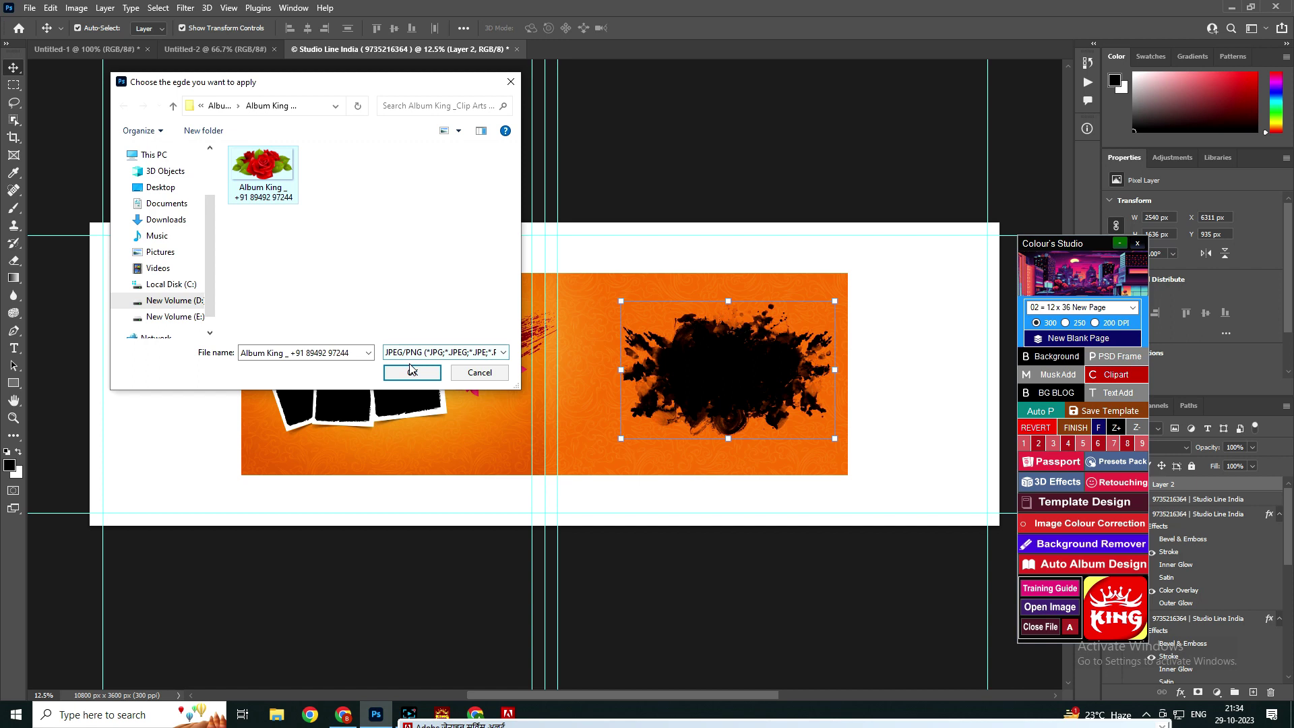
{"action": "left_click", "coordinate": [412, 373]}
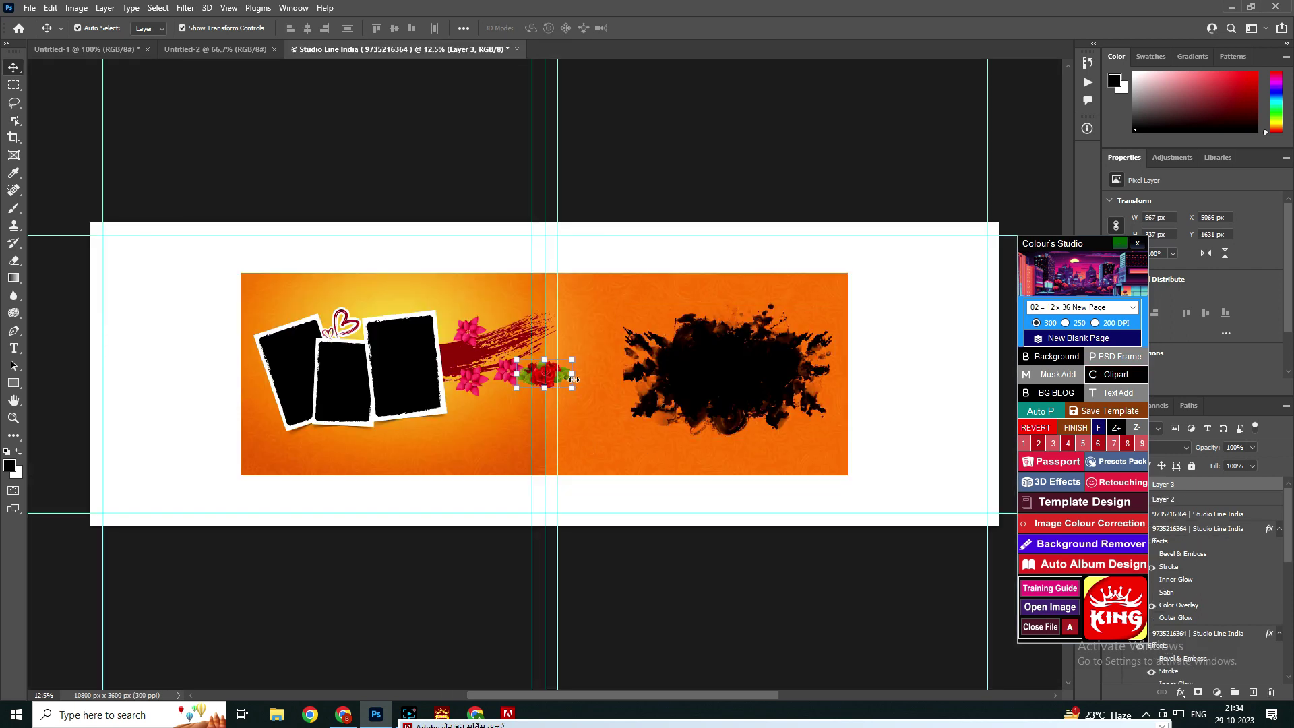
{"action": "left_click", "coordinate": [666, 29]}
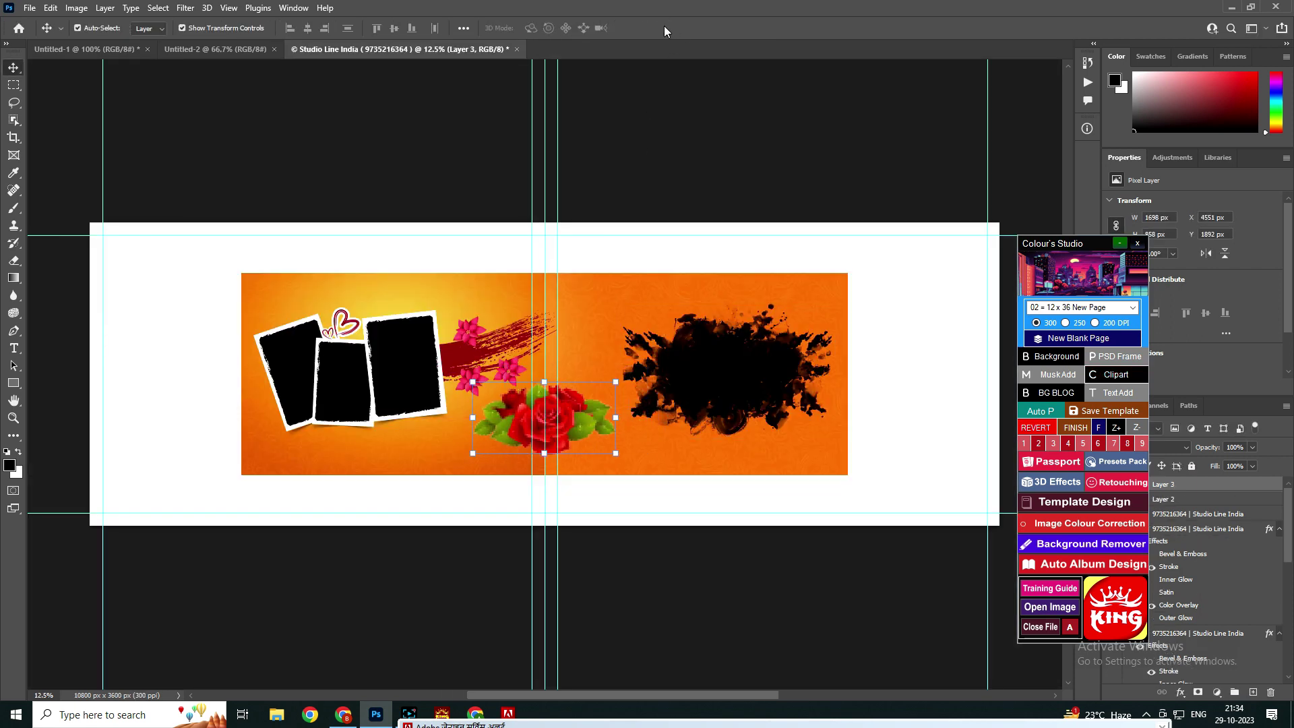
{"action": "left_click", "coordinate": [516, 51]}
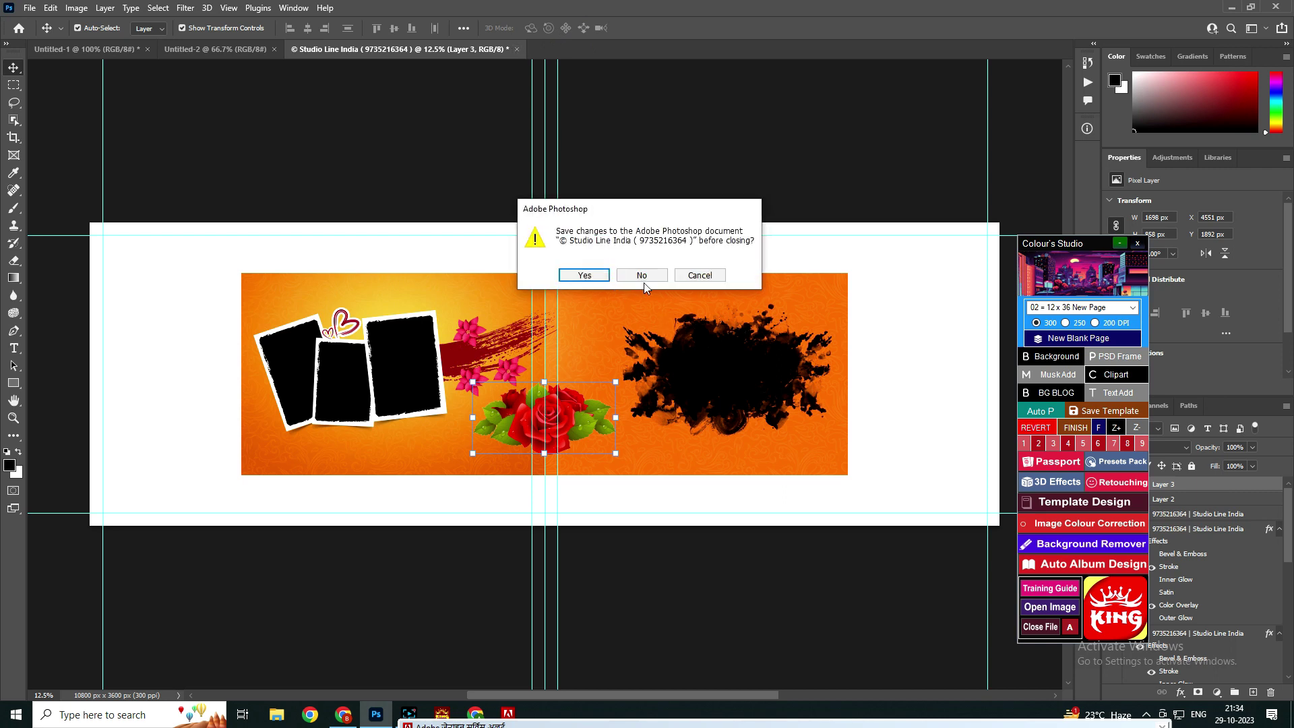
{"action": "left_click", "coordinate": [644, 280]}
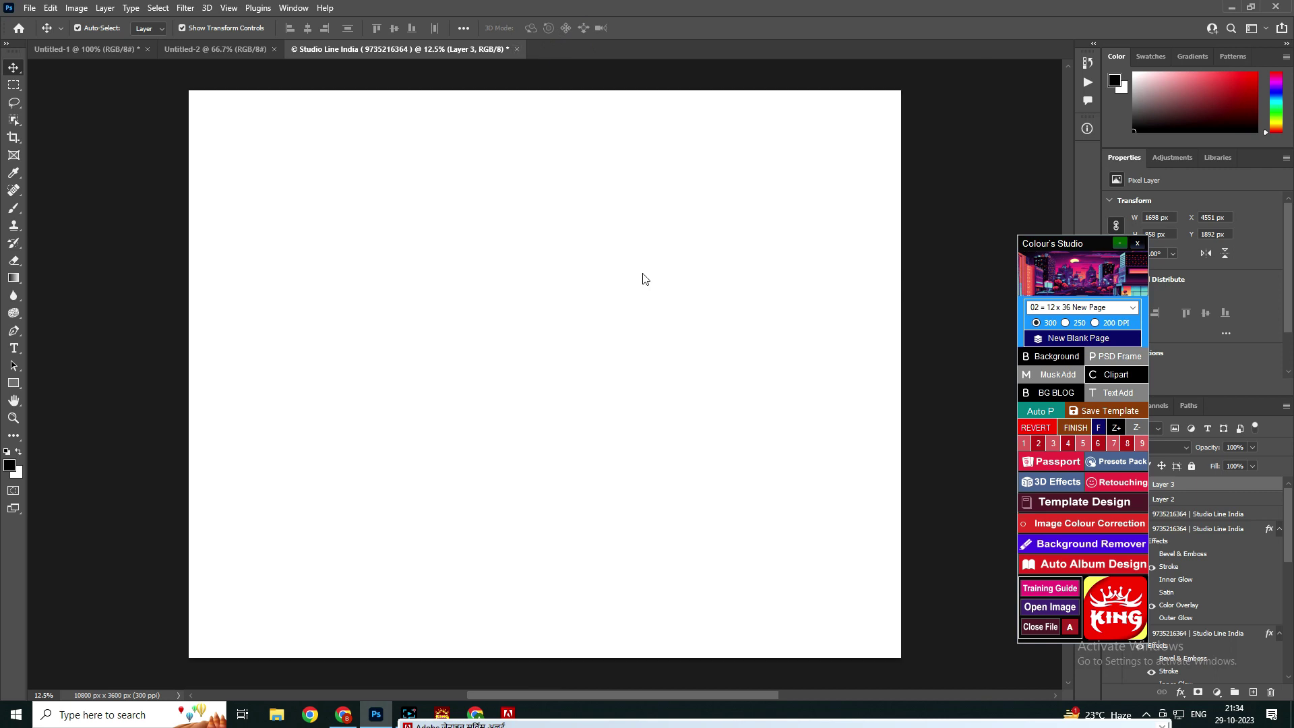
Create a new blank 12 x 36 page at 300 DPI and fill it with the yellow-orange Album King background image
{"action": "left_click", "coordinate": [1079, 339]}
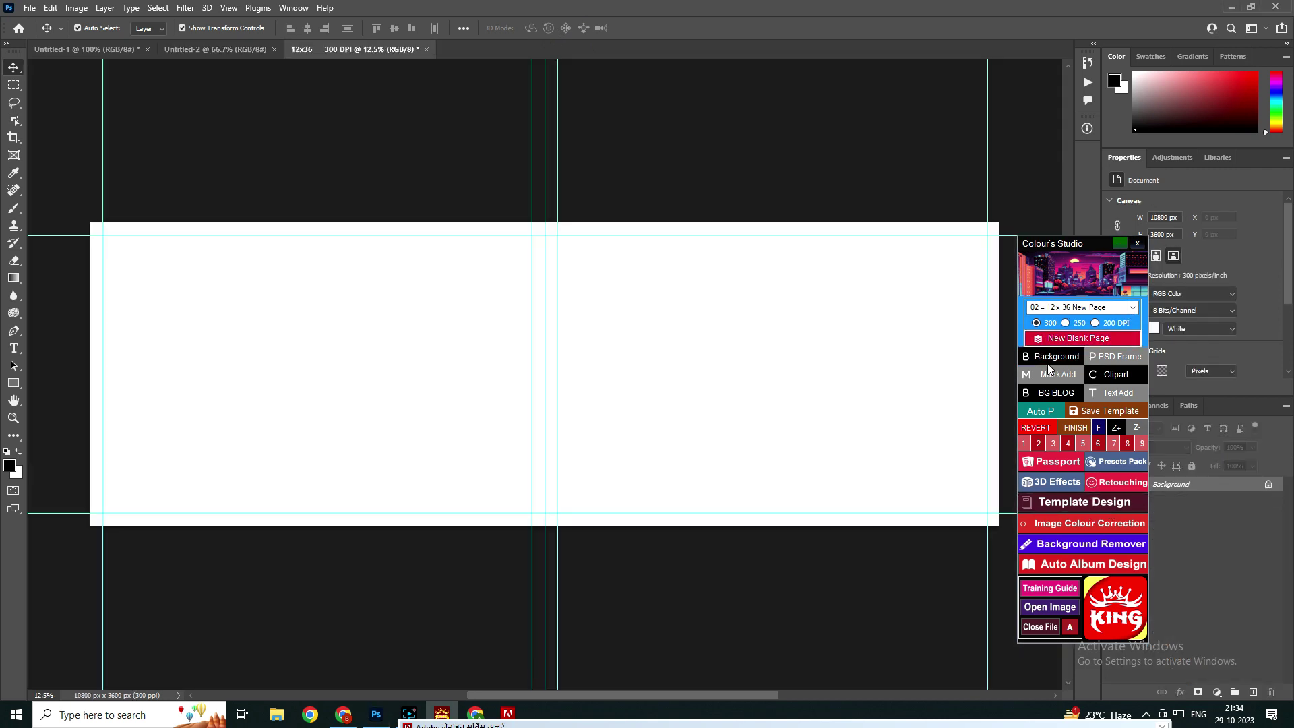
{"action": "left_click", "coordinate": [280, 226]}
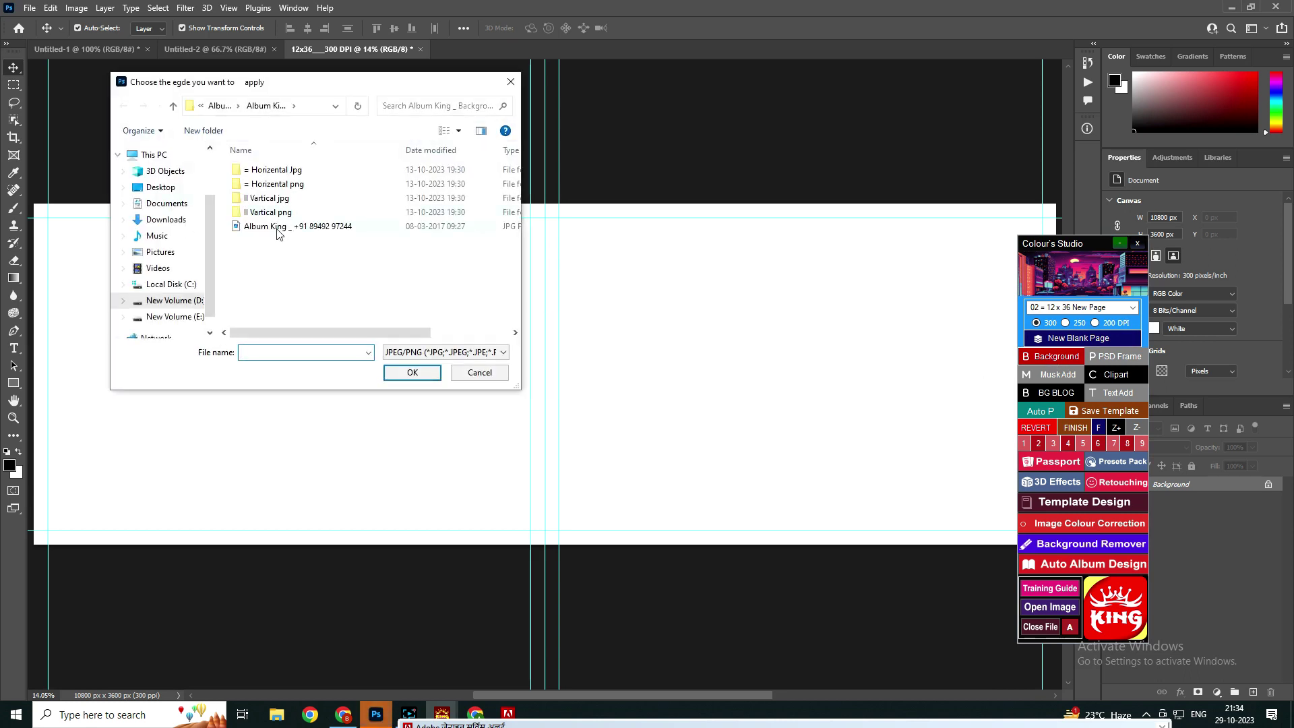
{"action": "left_click", "coordinate": [403, 371]}
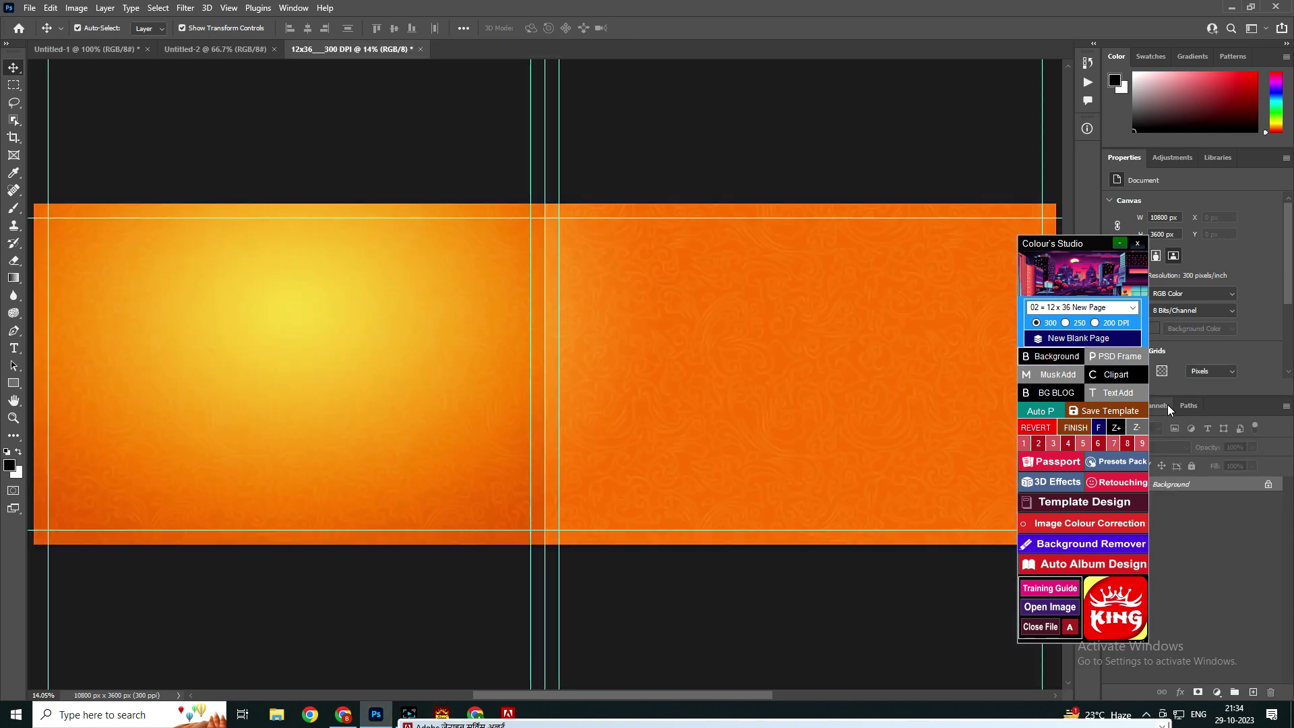
Add the three-photo PSD frame and the red rose clipart, enlarging the rose to about 1670 px wide beside the largest photo frame's lower corner
{"action": "left_click", "coordinate": [1115, 356]}
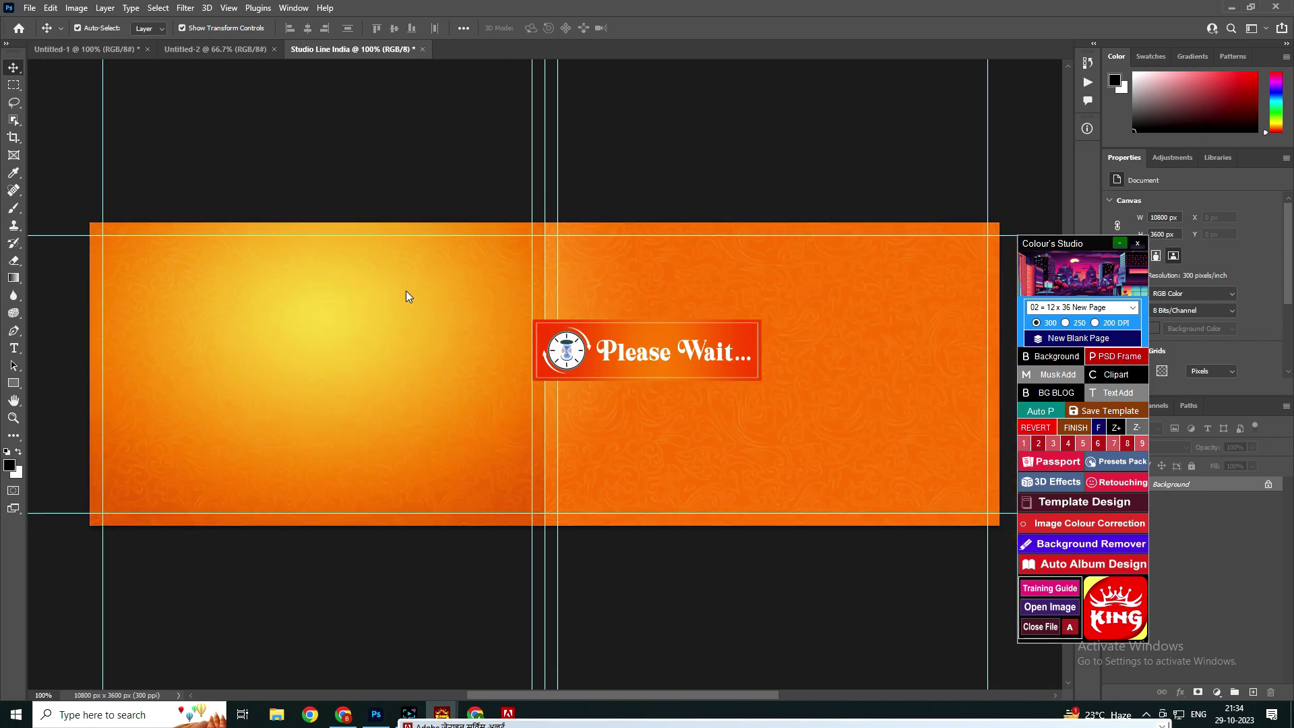
{"action": "left_click", "coordinate": [431, 376]}
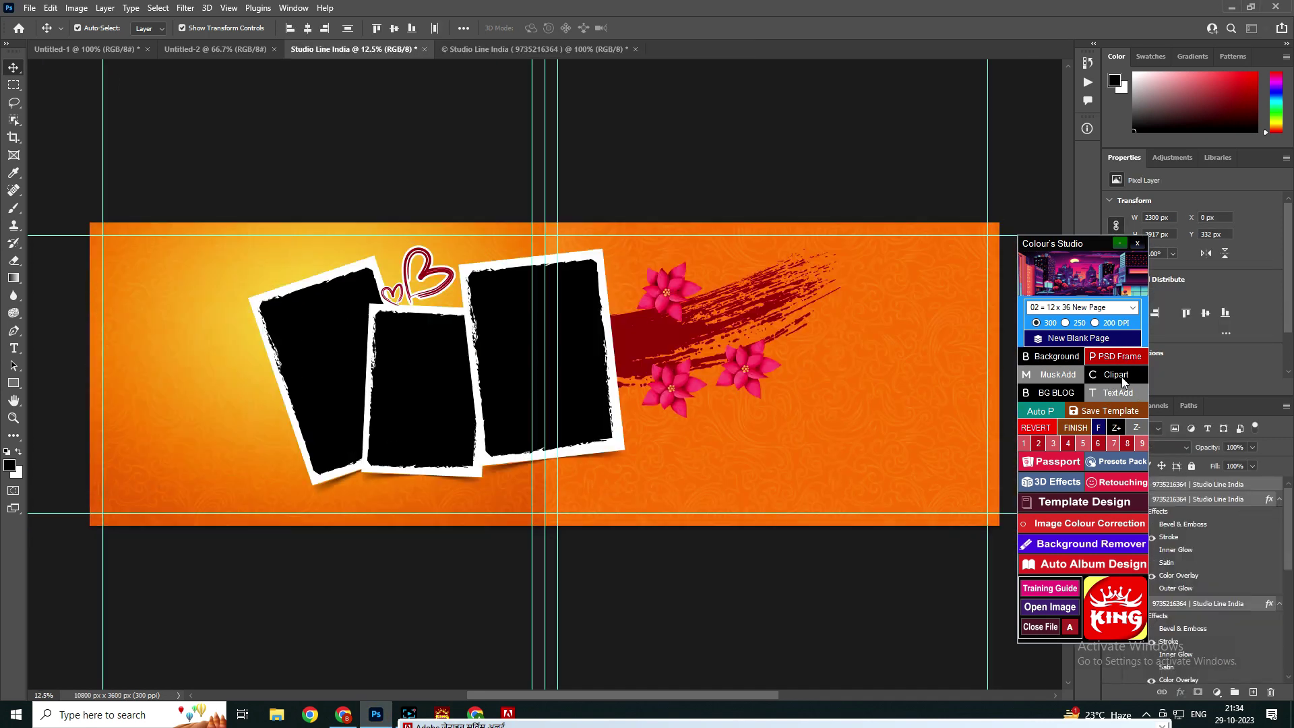
{"action": "left_click", "coordinate": [1119, 376]}
{"action": "left_click", "coordinate": [262, 169]}
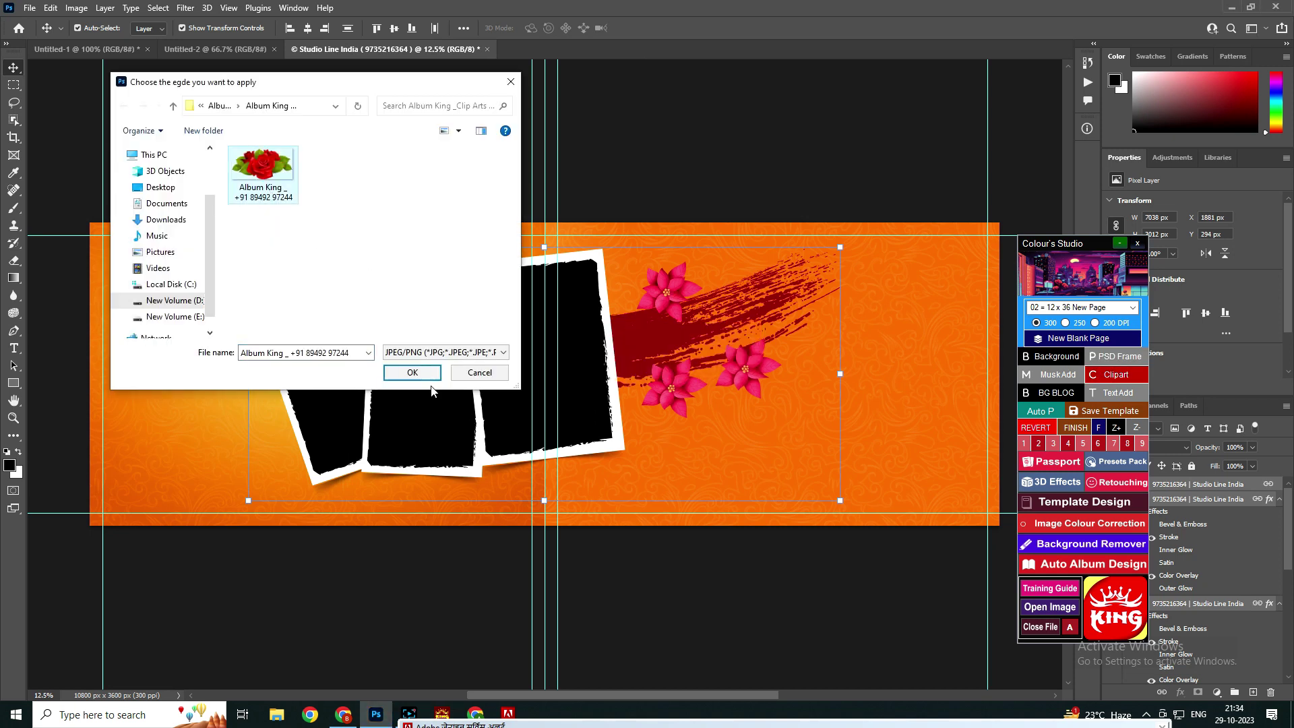
{"action": "left_click", "coordinate": [411, 371]}
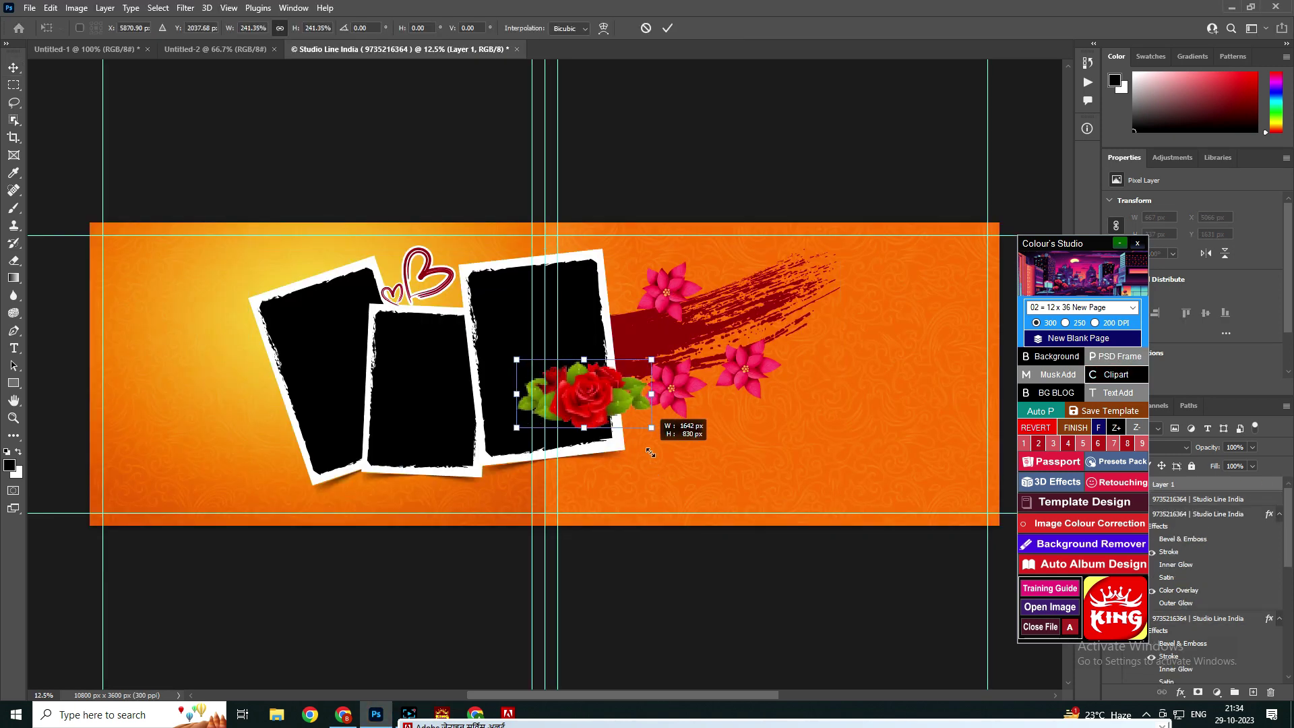
{"action": "left_click", "coordinate": [667, 28]}
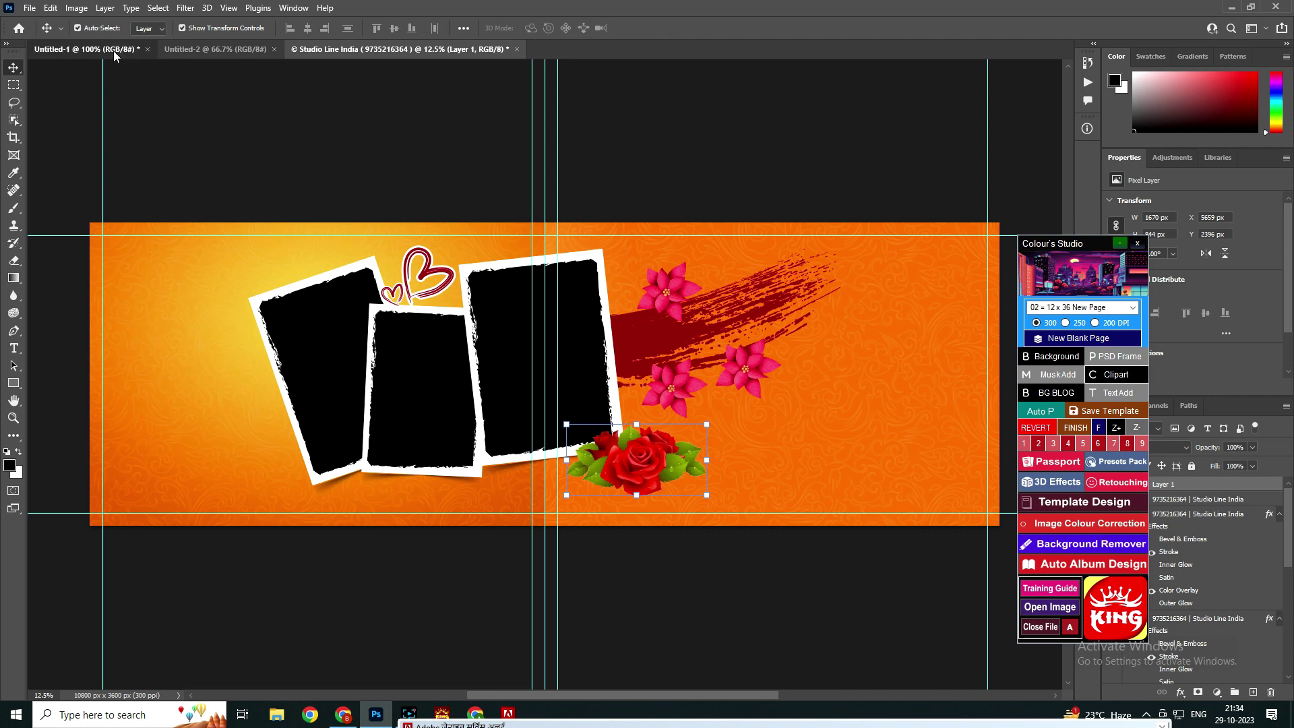
Close Untitled-1, Untitled-2 and the album page, discarding unsaved changes
{"action": "left_click", "coordinate": [113, 49]}
{"action": "left_click", "coordinate": [147, 50]}
{"action": "left_click", "coordinate": [634, 264]}
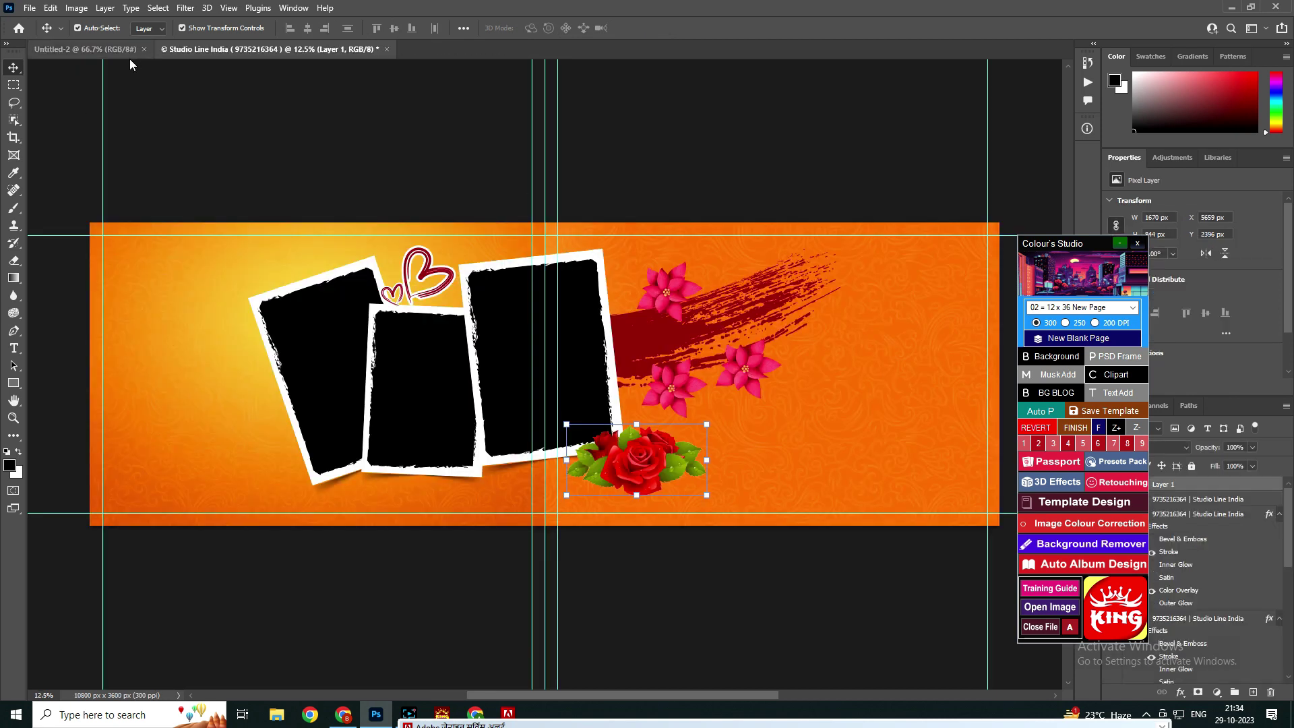
{"action": "left_click", "coordinate": [144, 50]}
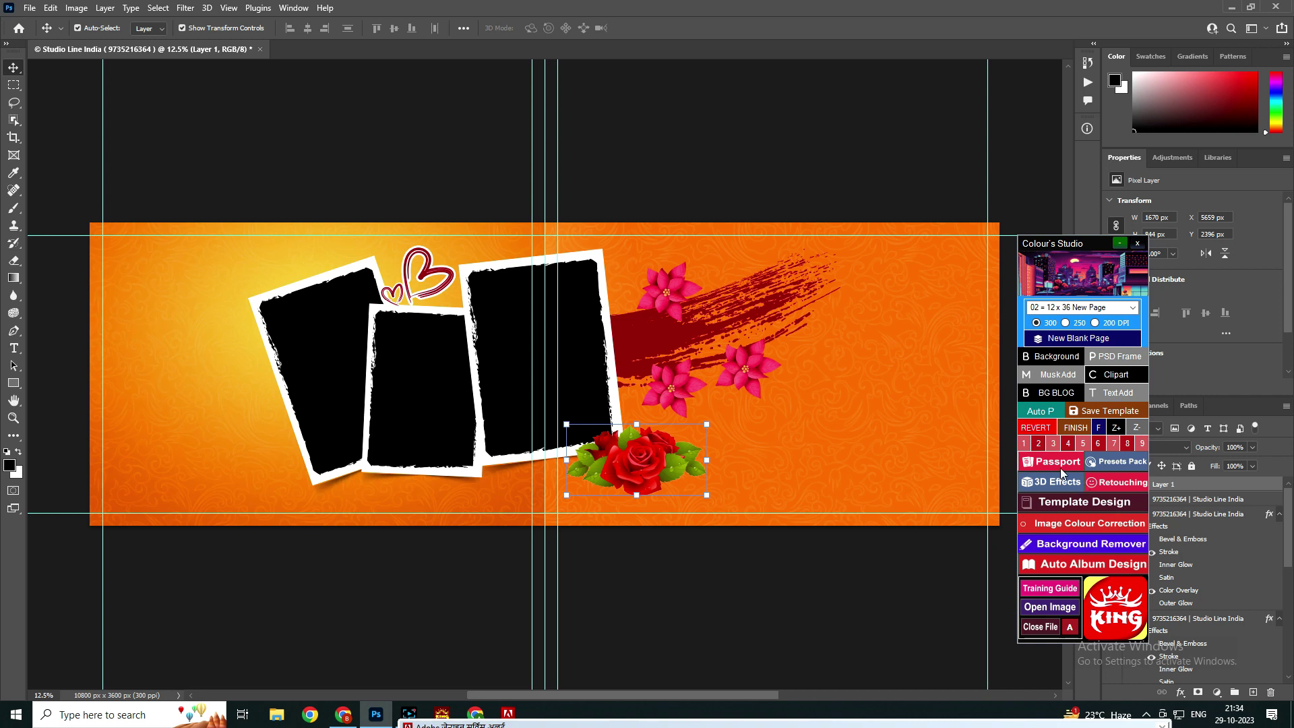
{"action": "left_click", "coordinate": [261, 49]}
{"action": "left_click", "coordinate": [648, 272]}
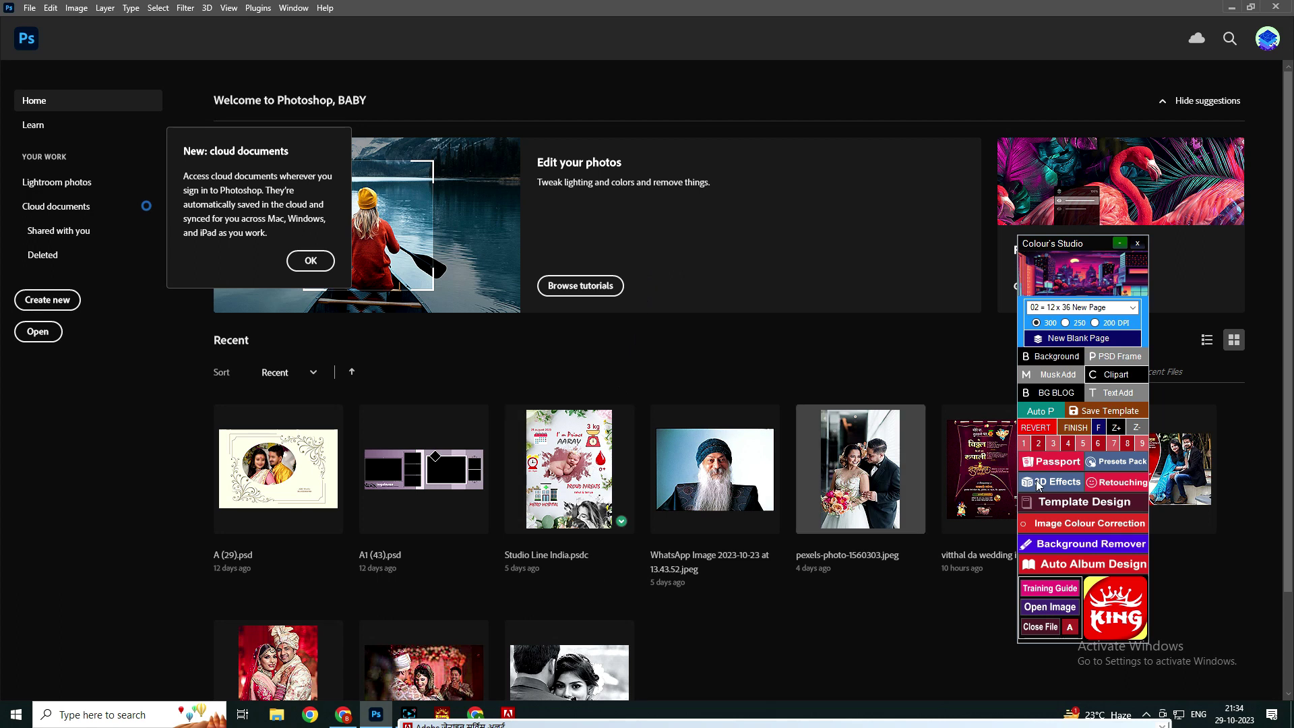
Switch to Chrome and search Google Images for "passport image"
{"action": "scroll", "coordinate": [351, 608], "scroll_direction": "down", "scroll_amount": 2}
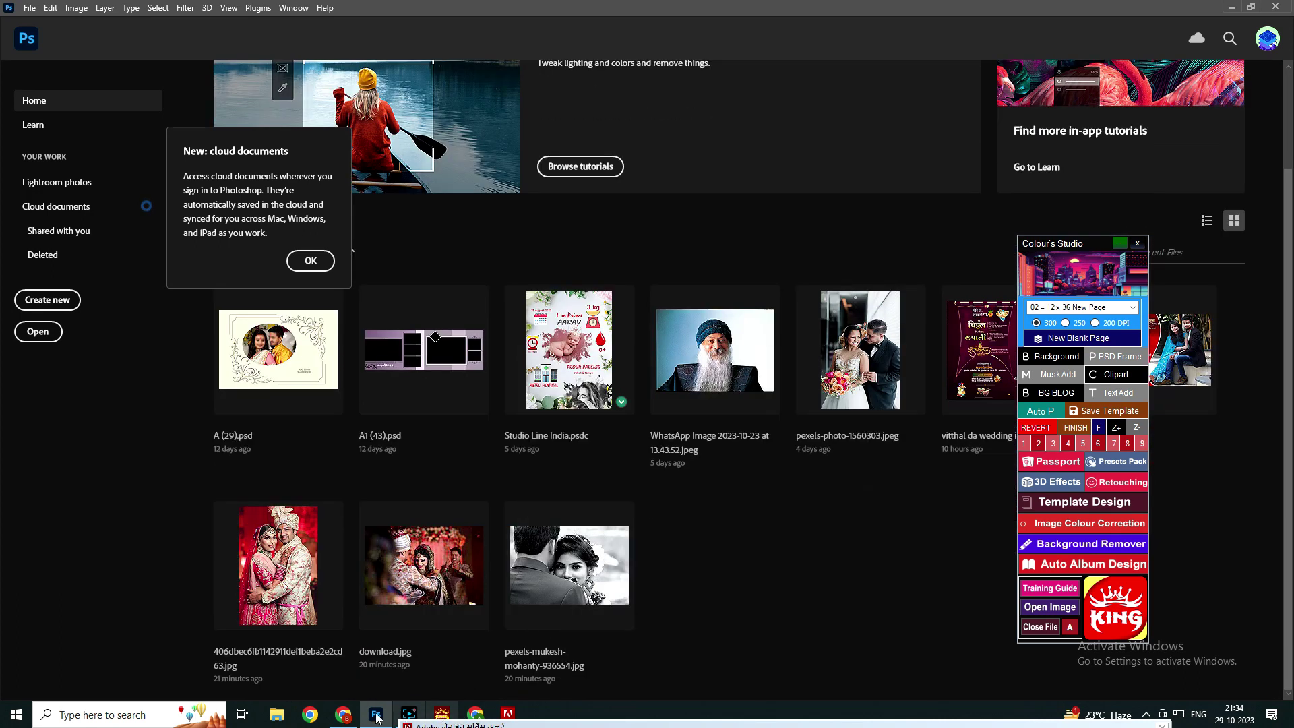
{"action": "left_click", "coordinate": [349, 713]}
{"action": "scroll", "coordinate": [445, 384], "scroll_direction": "up", "scroll_amount": 2}
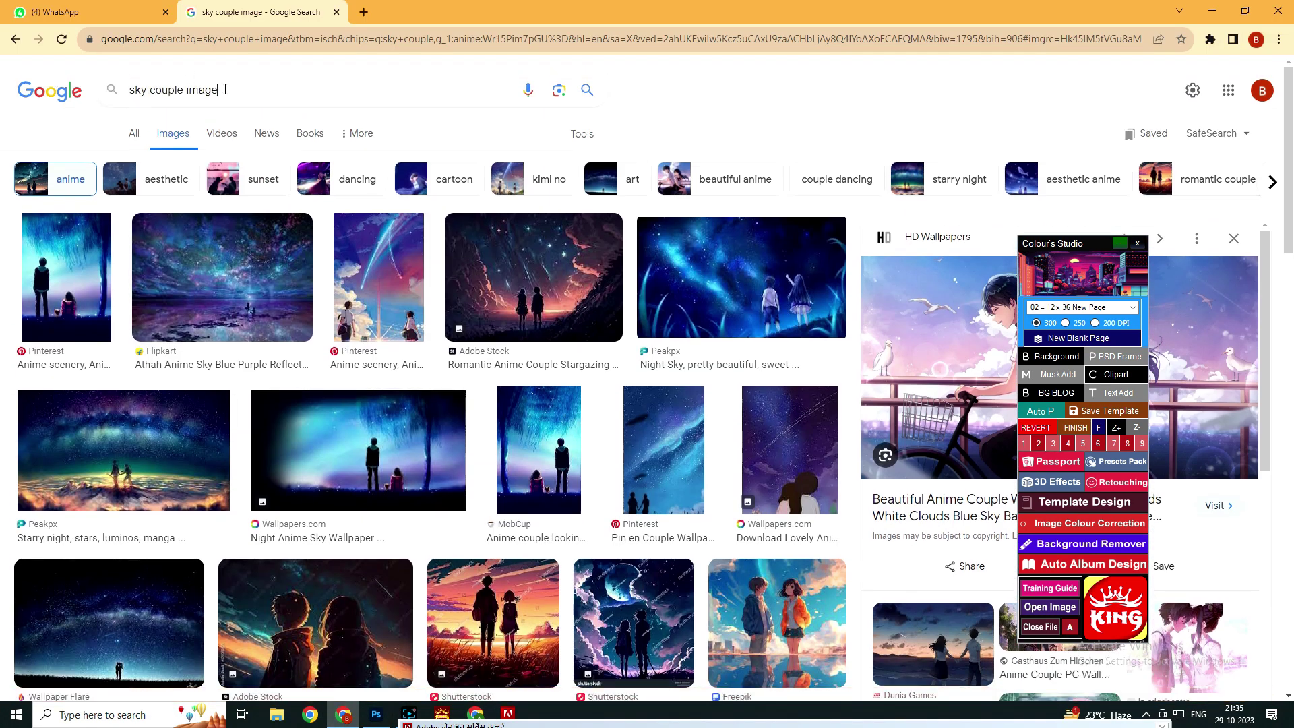
{"action": "left_click", "coordinate": [124, 100]}
{"action": "type", "text": "passport ima"}
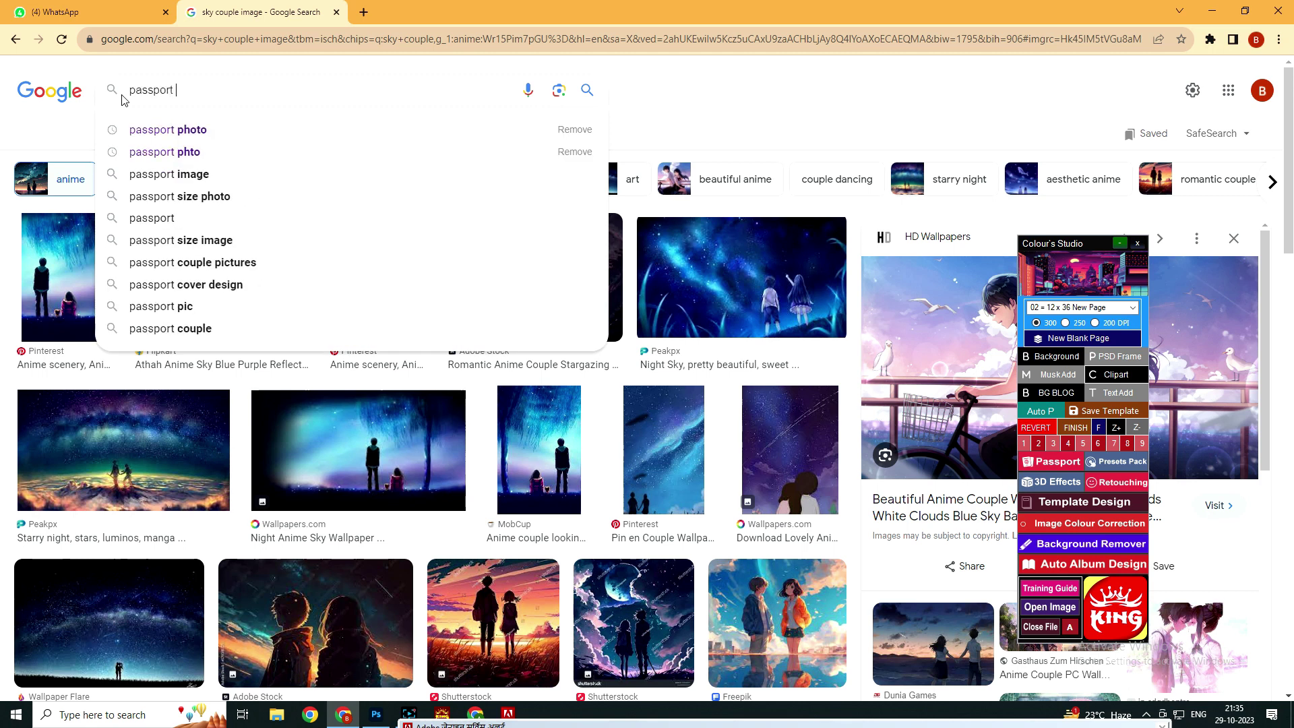
{"action": "type", "text": "ge"}
{"action": "key", "text": "Return"}
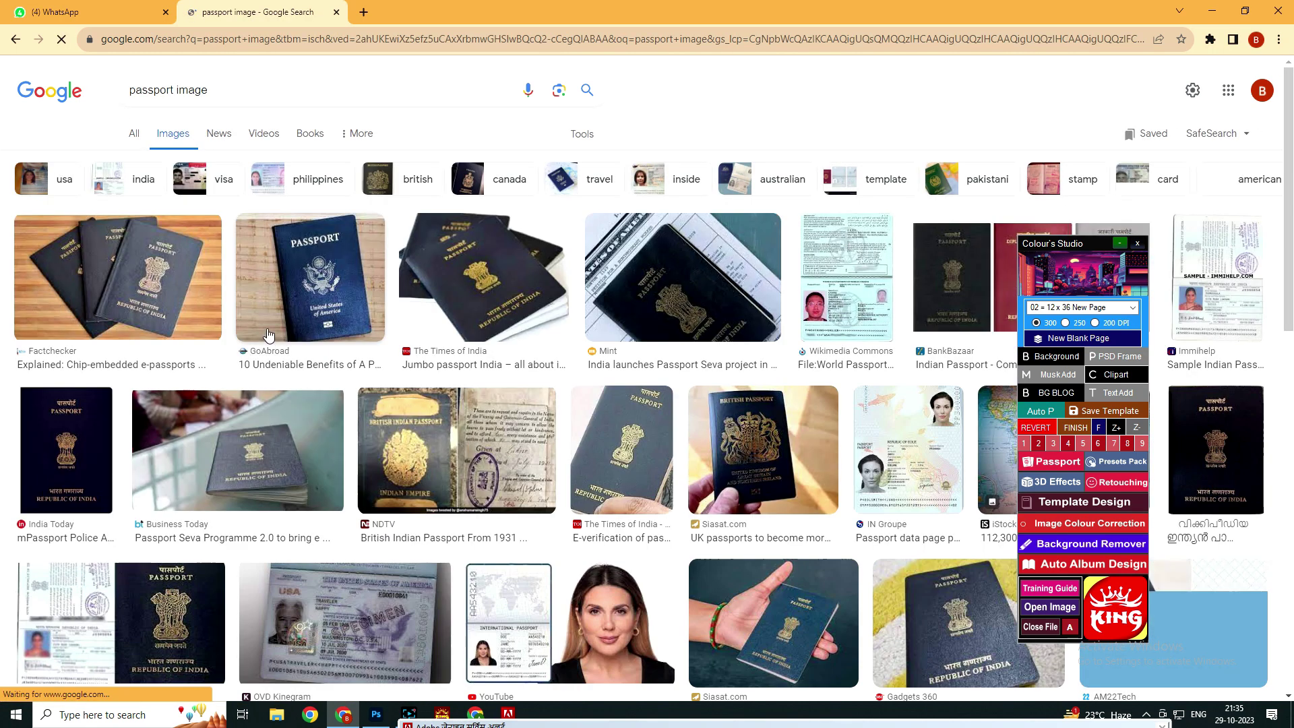
Preview the Picture Perfect Passport result and refine the image search to "passport image face"
{"action": "scroll", "coordinate": [623, 539], "scroll_direction": "down", "scroll_amount": 3}
{"action": "left_click", "coordinate": [622, 532]}
{"action": "scroll", "coordinate": [349, 562], "scroll_direction": "down", "scroll_amount": 5}
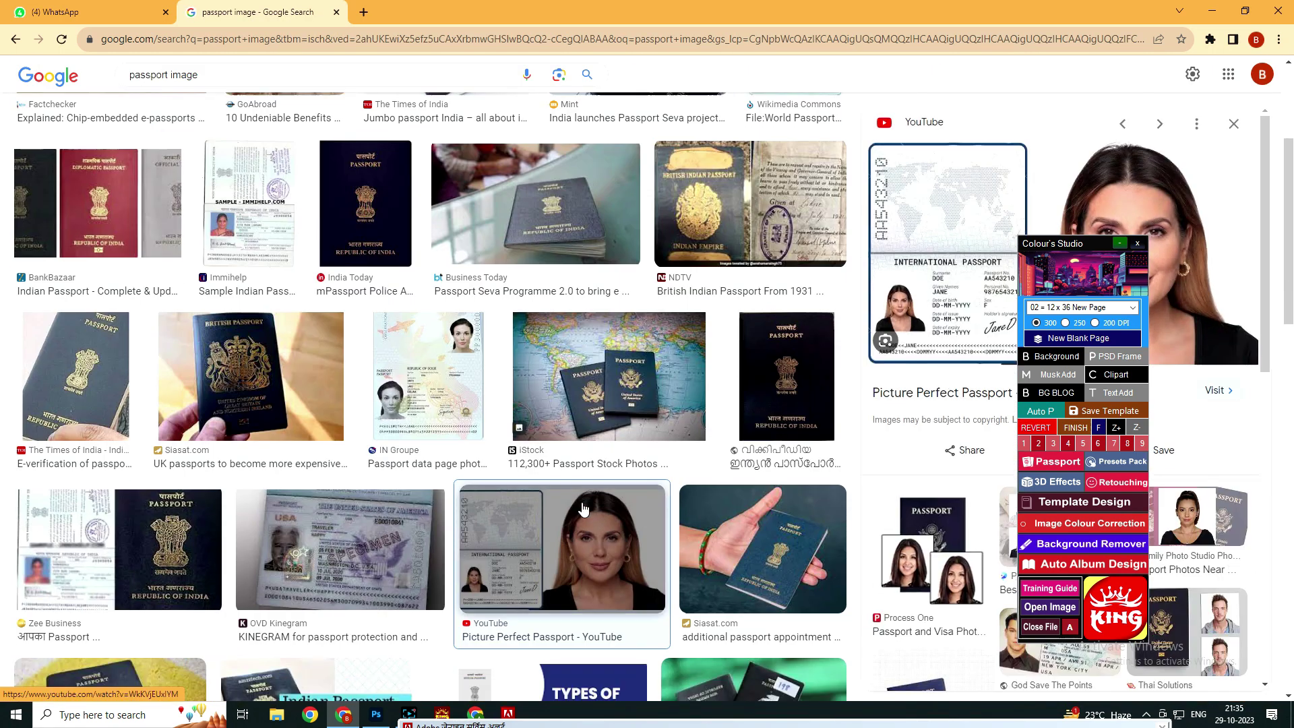
{"action": "scroll", "coordinate": [349, 561], "scroll_direction": "down", "scroll_amount": 5}
{"action": "scroll", "coordinate": [231, 93], "scroll_direction": "up", "scroll_amount": 10}
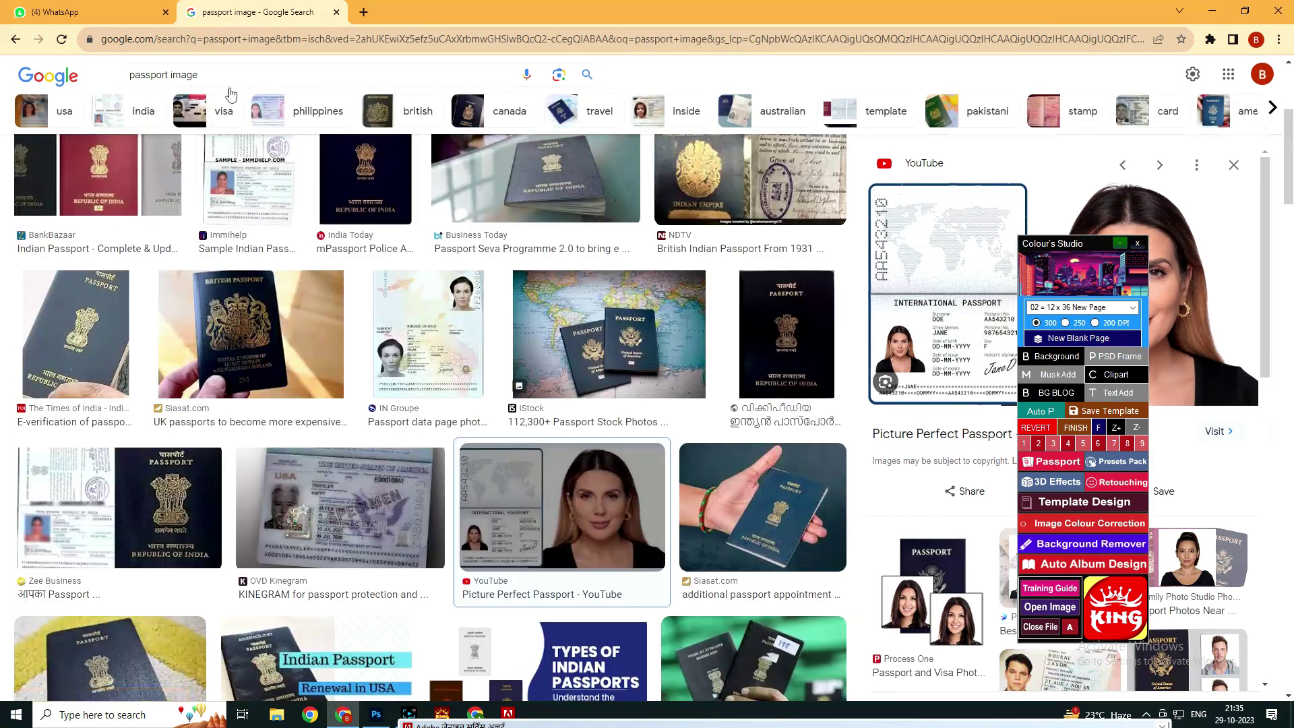
{"action": "left_click", "coordinate": [218, 68]}
{"action": "type", "text": "face"}
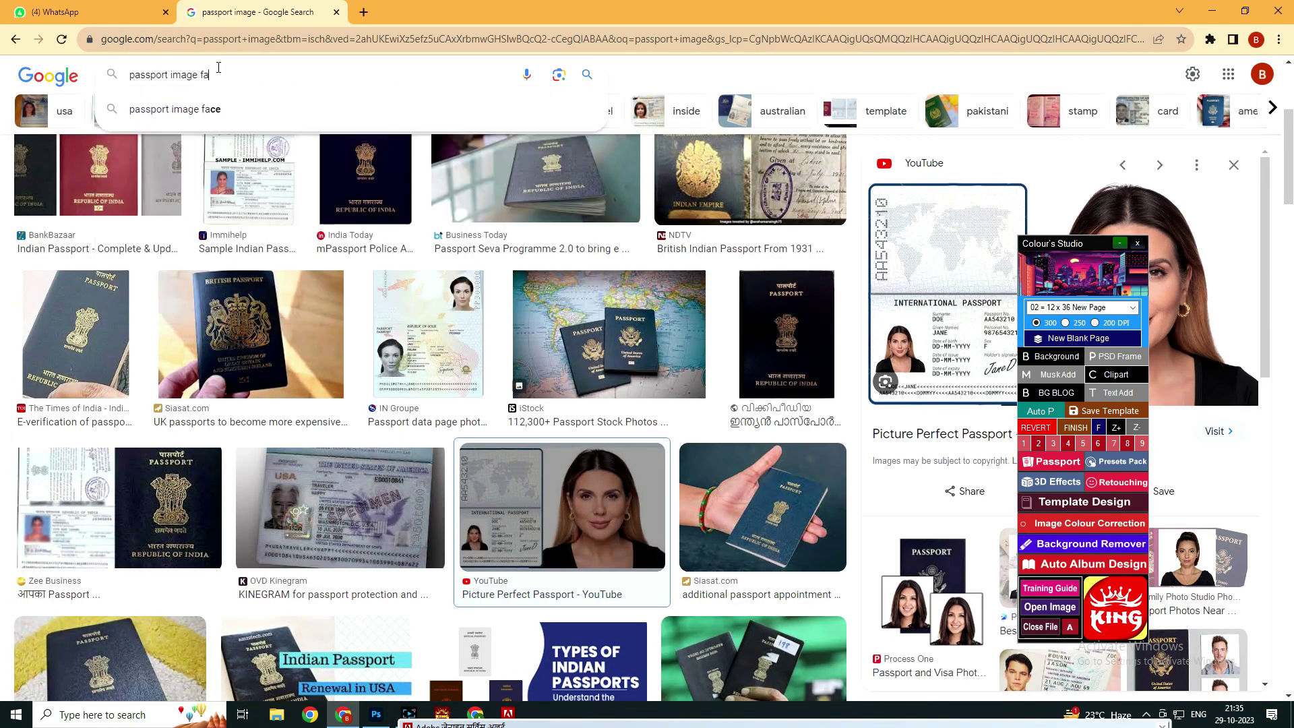
{"action": "key", "text": "Return"}
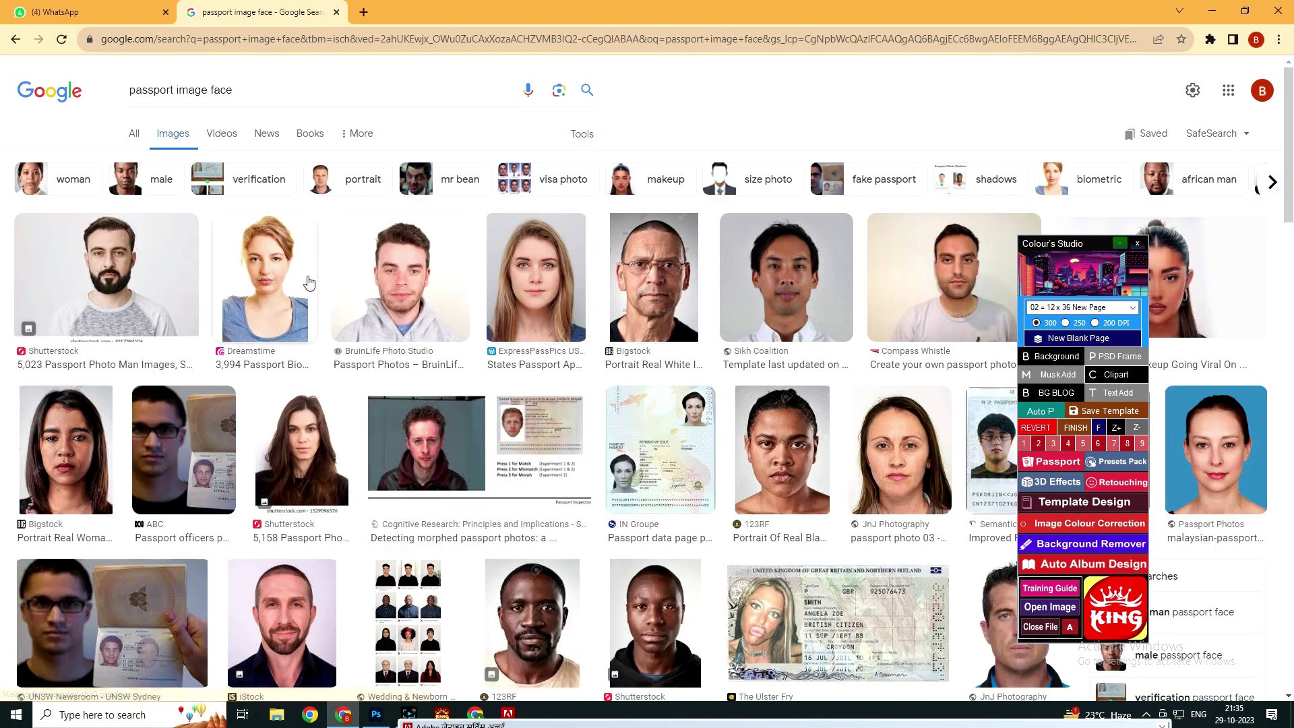
Copy the BruinLife Photo Studio portrait from the image results, switch to Photoshop and paste it into a new clipboard-sized document
{"action": "left_click", "coordinate": [391, 283]}
{"action": "right_click", "coordinate": [936, 322]}
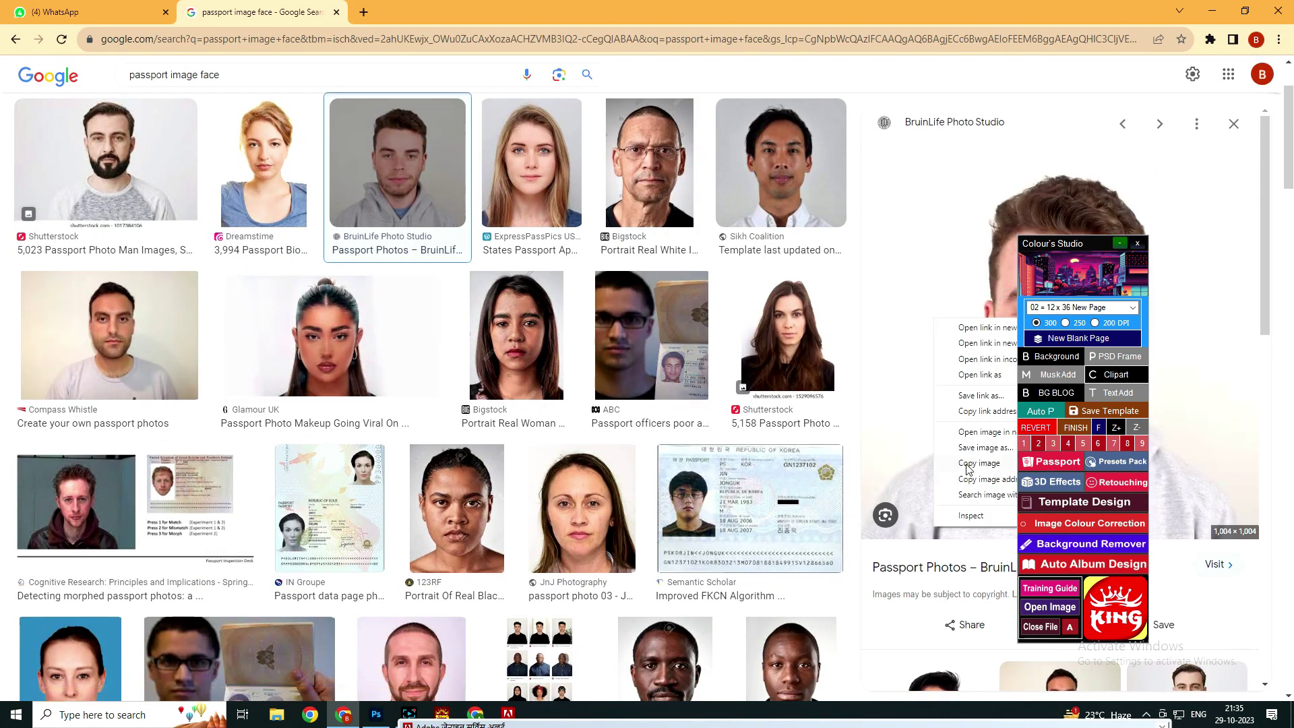
{"action": "left_click", "coordinate": [977, 463]}
{"action": "left_click", "coordinate": [376, 714]}
{"action": "key", "text": "ctrl+n"}
{"action": "key", "text": "Return"}
{"action": "key", "text": "ctrl+v"}
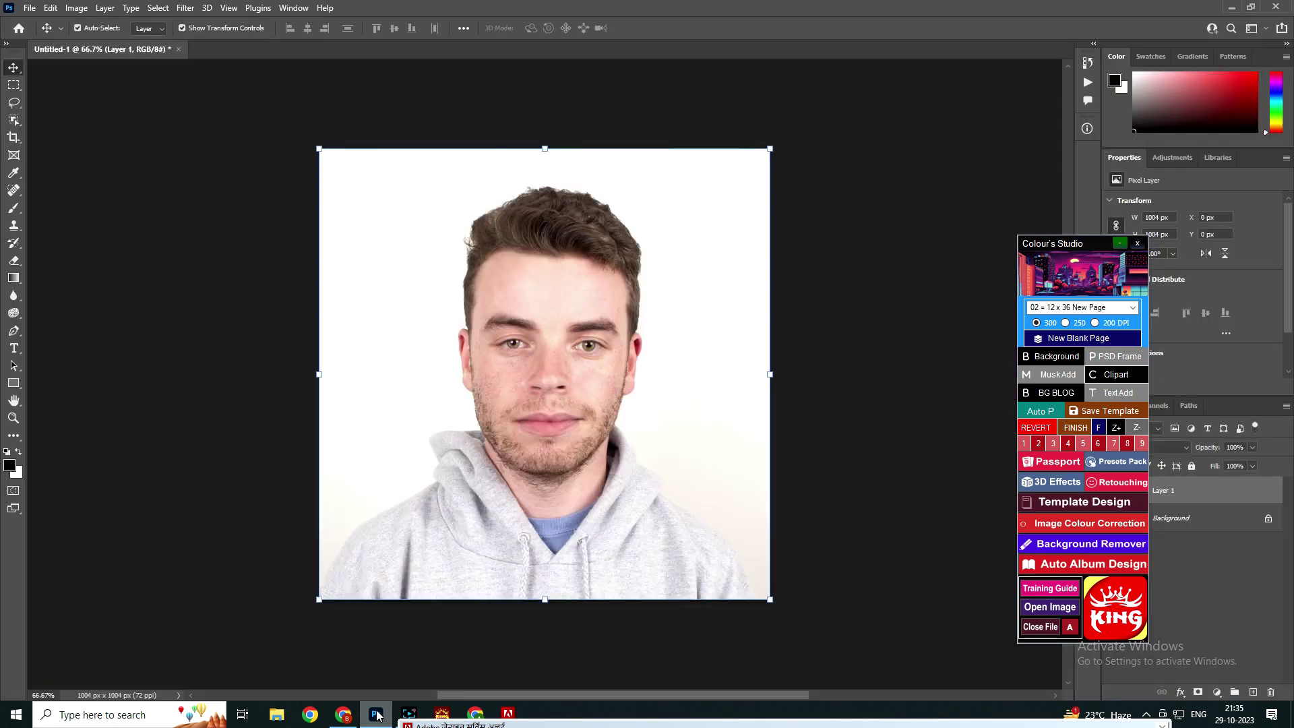
Generate the 32-piece passport sheet on an 8x12 page with the plugin, cropping the portrait closely around the man's head and shoulders
{"action": "left_click", "coordinate": [1058, 464]}
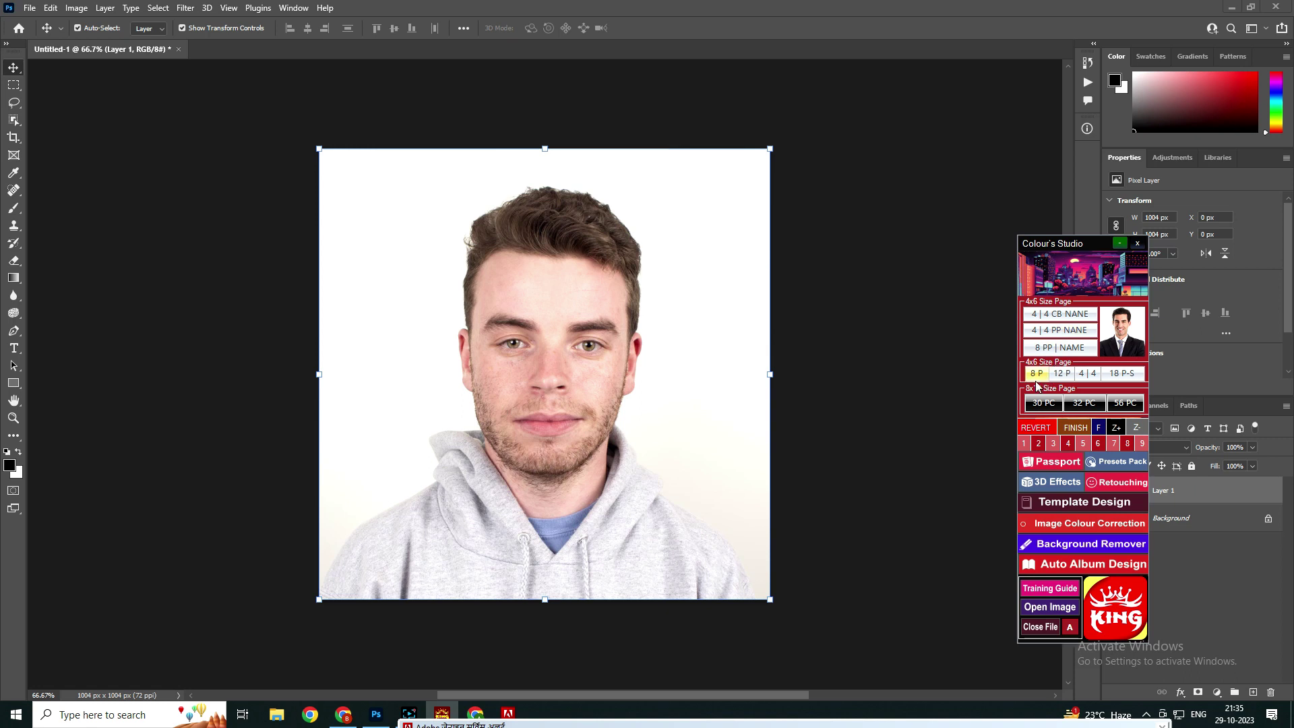
{"action": "left_click", "coordinate": [1085, 405]}
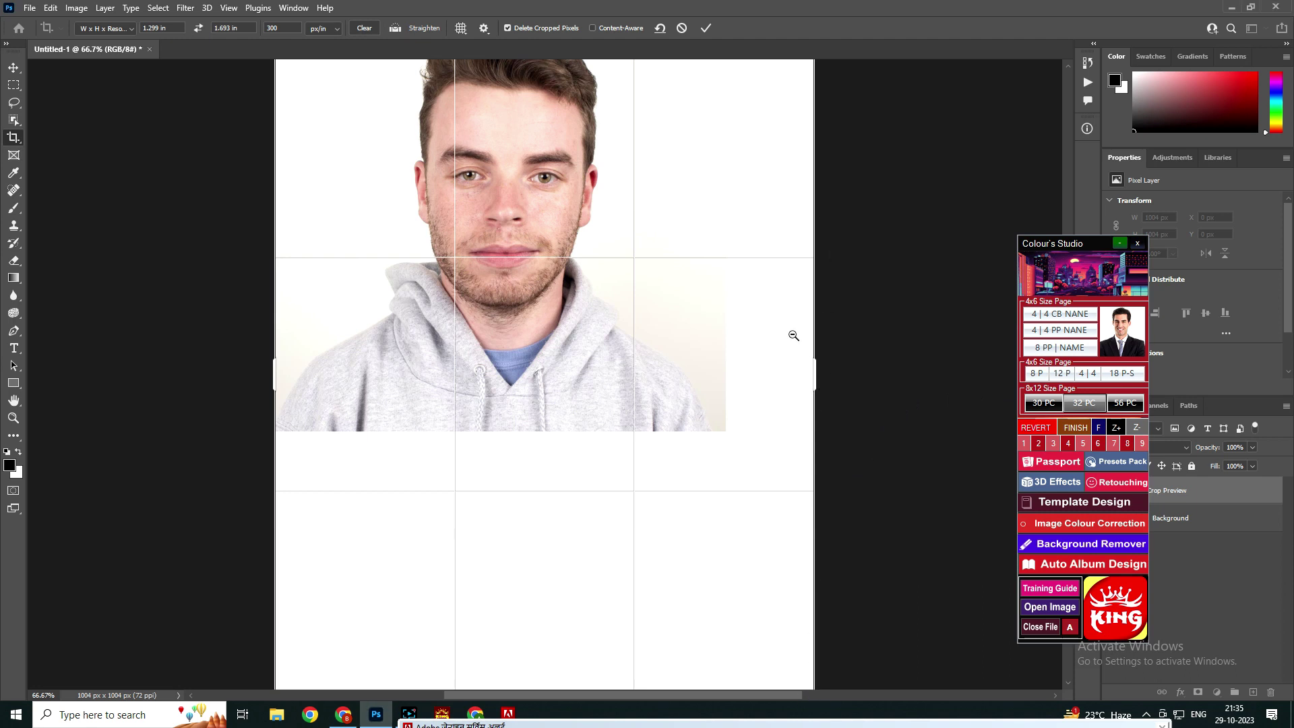
{"action": "left_click_drag", "start_coordinate": [812, 631], "coordinate": [566, 409]}
{"action": "key", "text": "Return"}
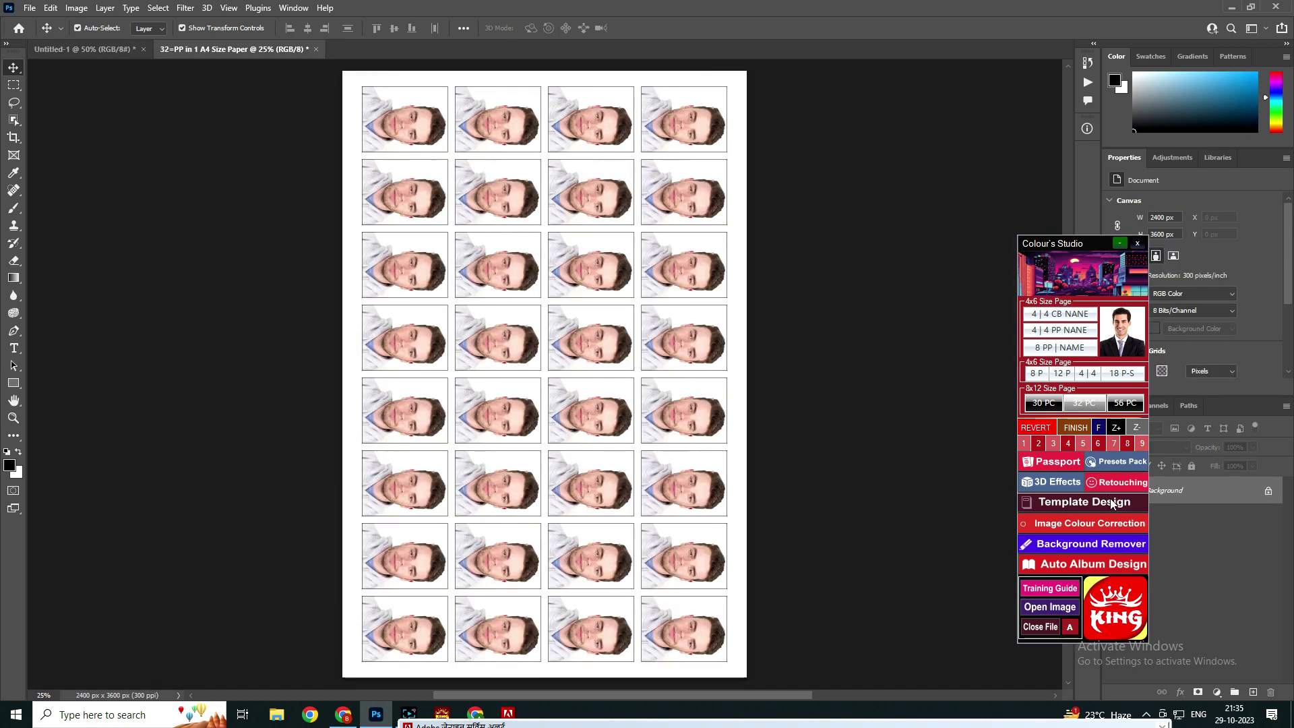
Move the Colour's Studio plugin panel right beside the finished passport photo sheet
{"action": "left_click_drag", "start_coordinate": [1048, 253], "coordinate": [820, 139]}
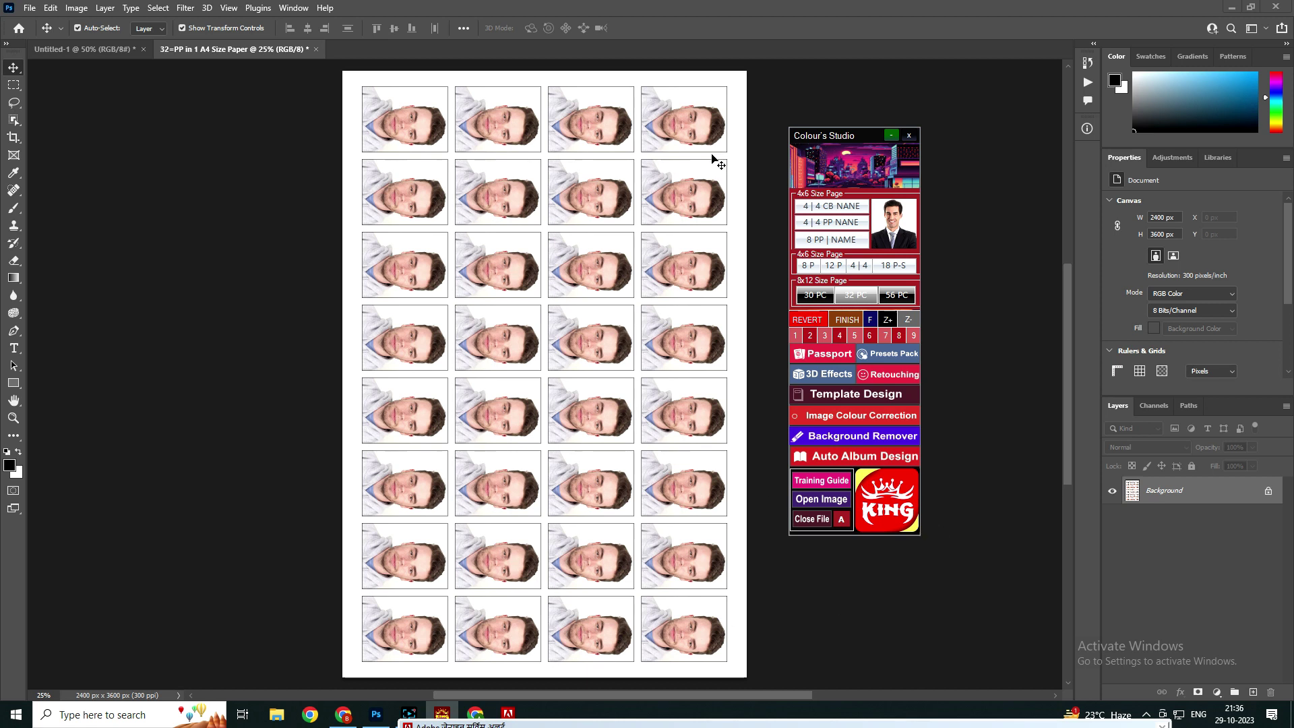
{"action": "left_click_drag", "start_coordinate": [815, 139], "coordinate": [783, 88]}
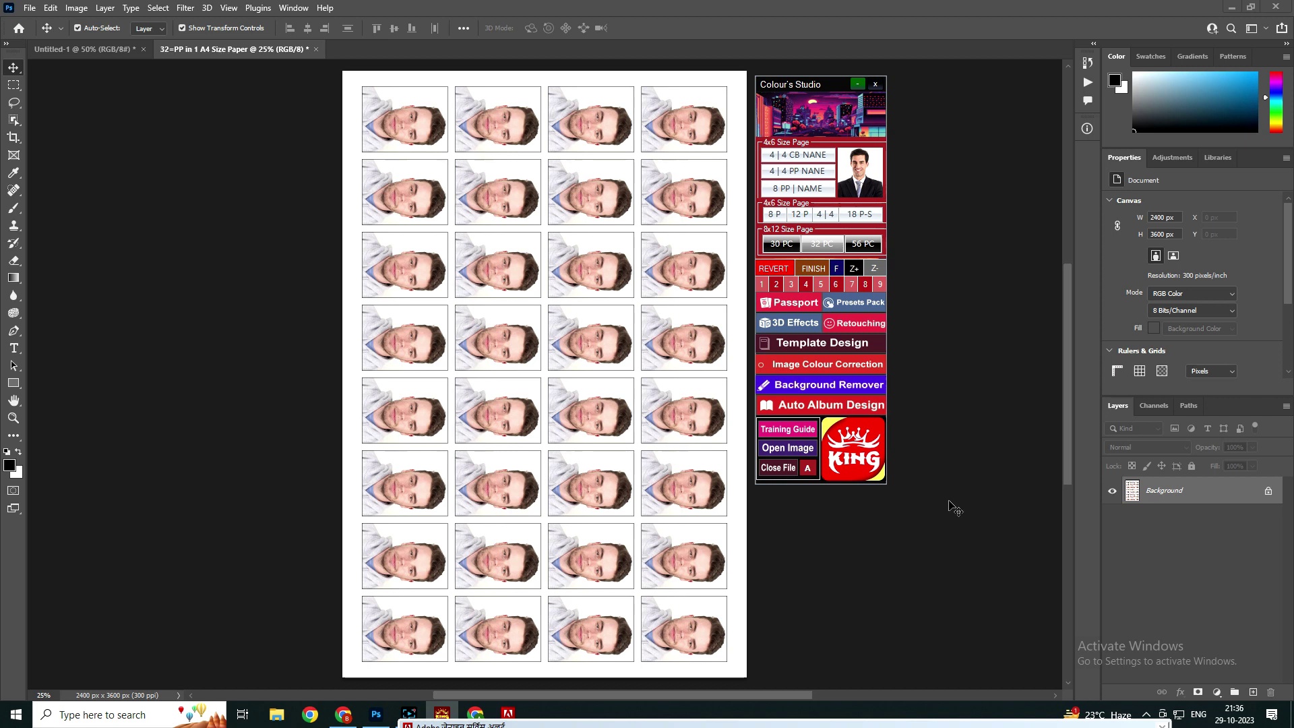
{"action": "left_click", "coordinate": [409, 713]}
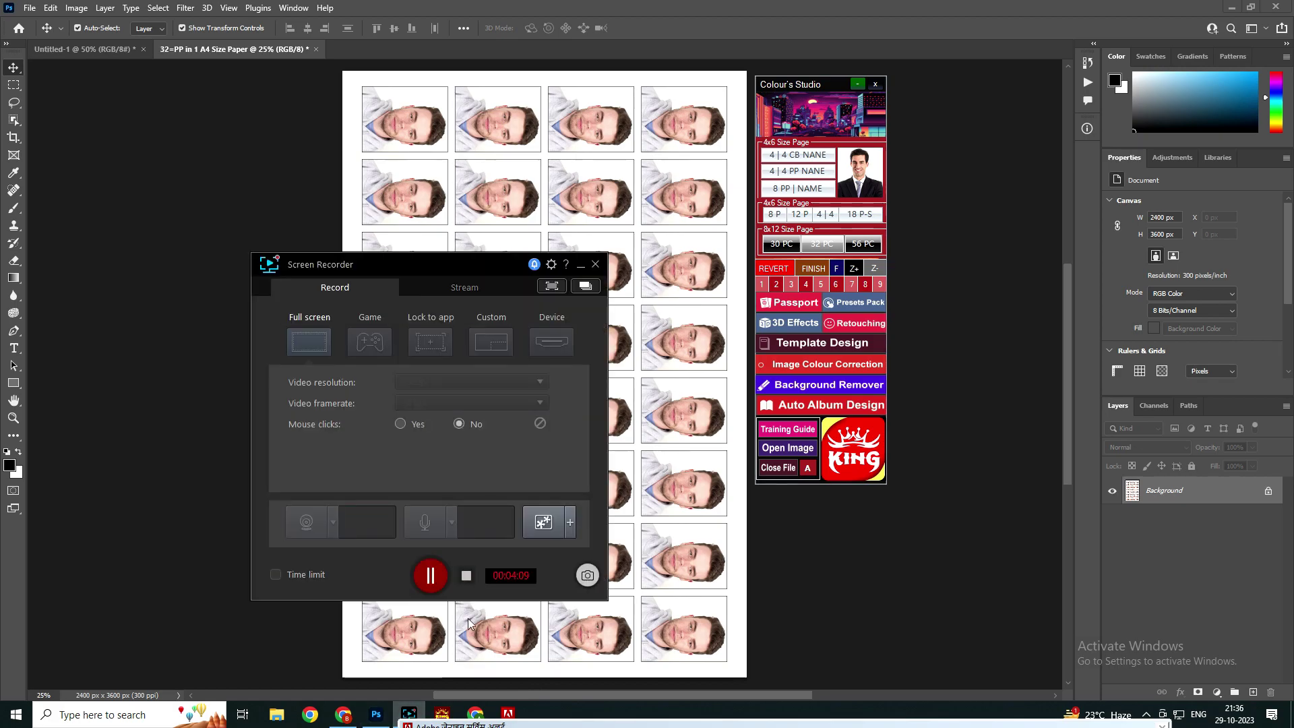